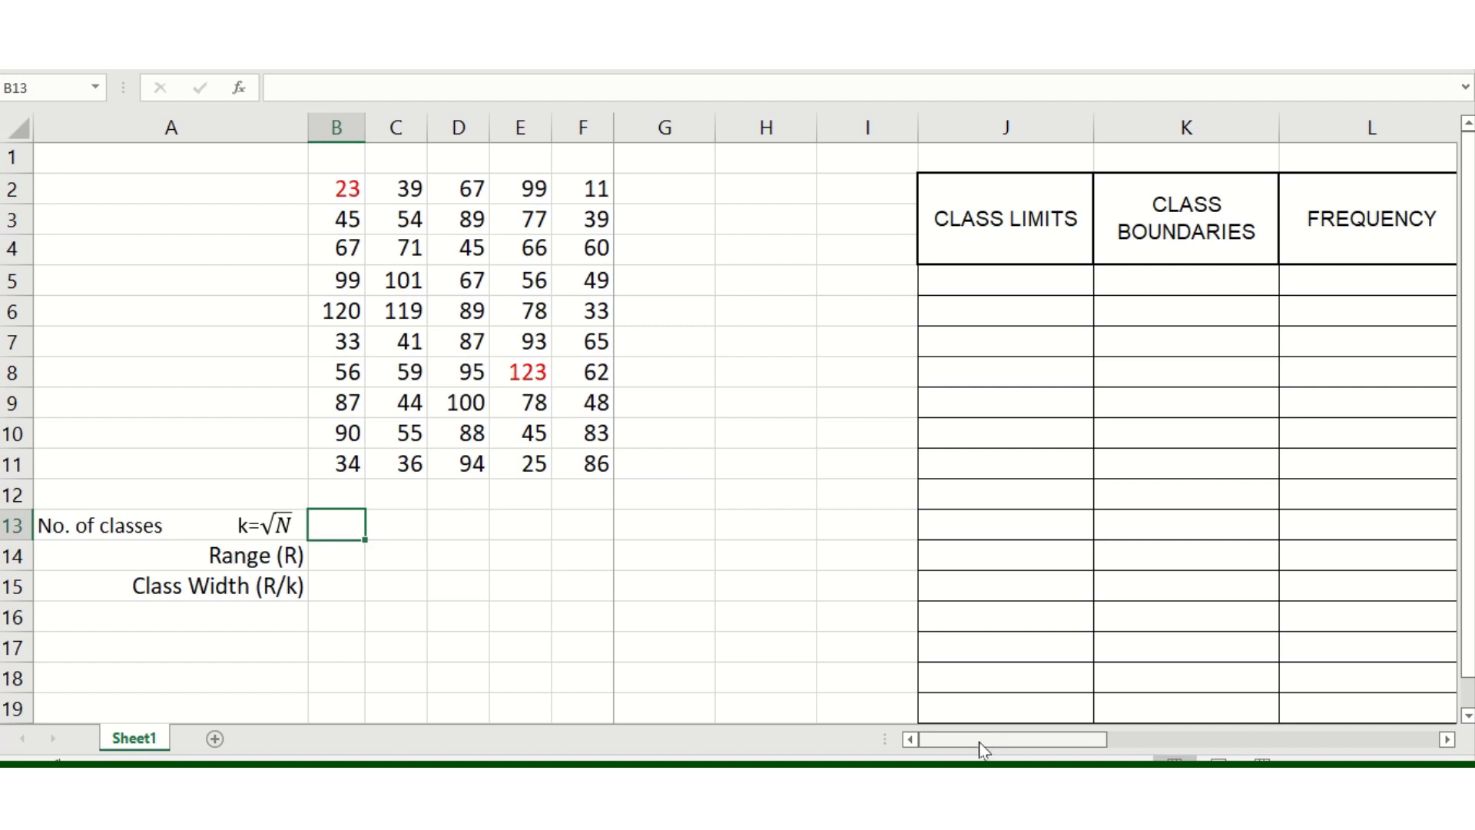
- Examine the data set in B2:F11, its red-highlighted extreme values, and the headings of the empty frequency table
mouse_move(991, 735)
mouse_down()
mouse_move(1260, 749)
mouse_move(1003, 750)
mouse_up()
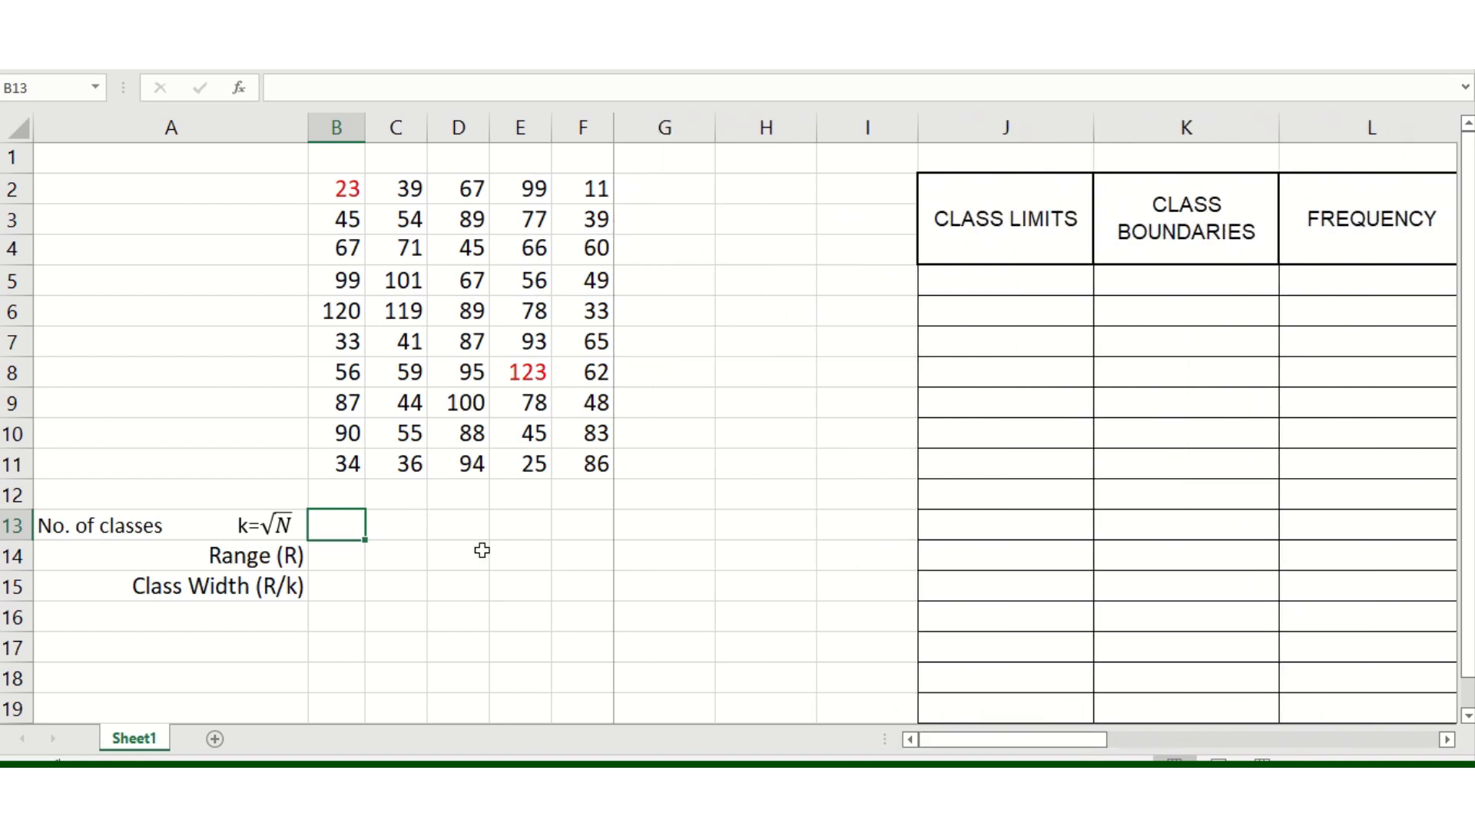
drag(319, 188, 596, 465)
click(517, 578)
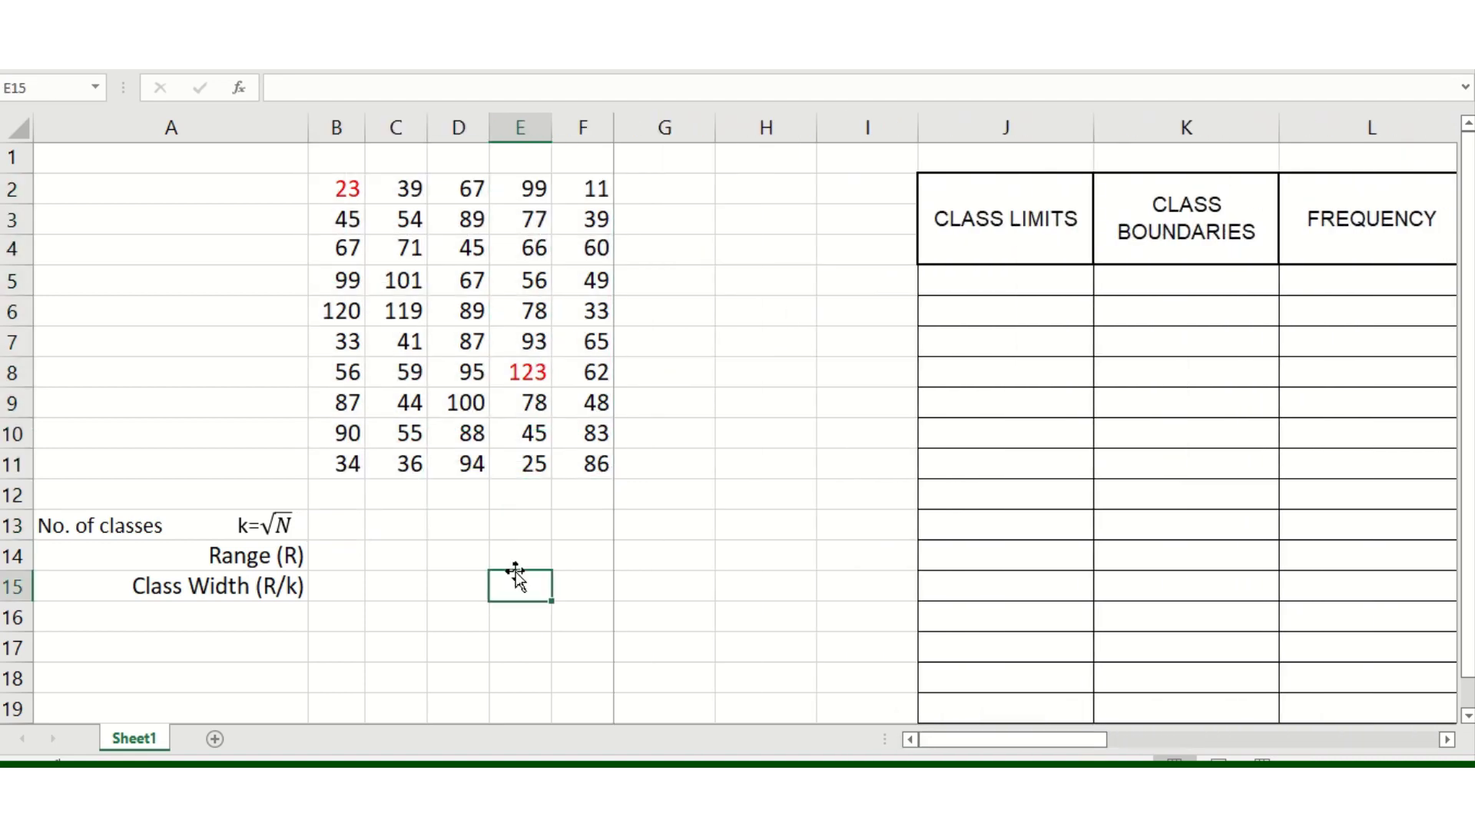
click(531, 377)
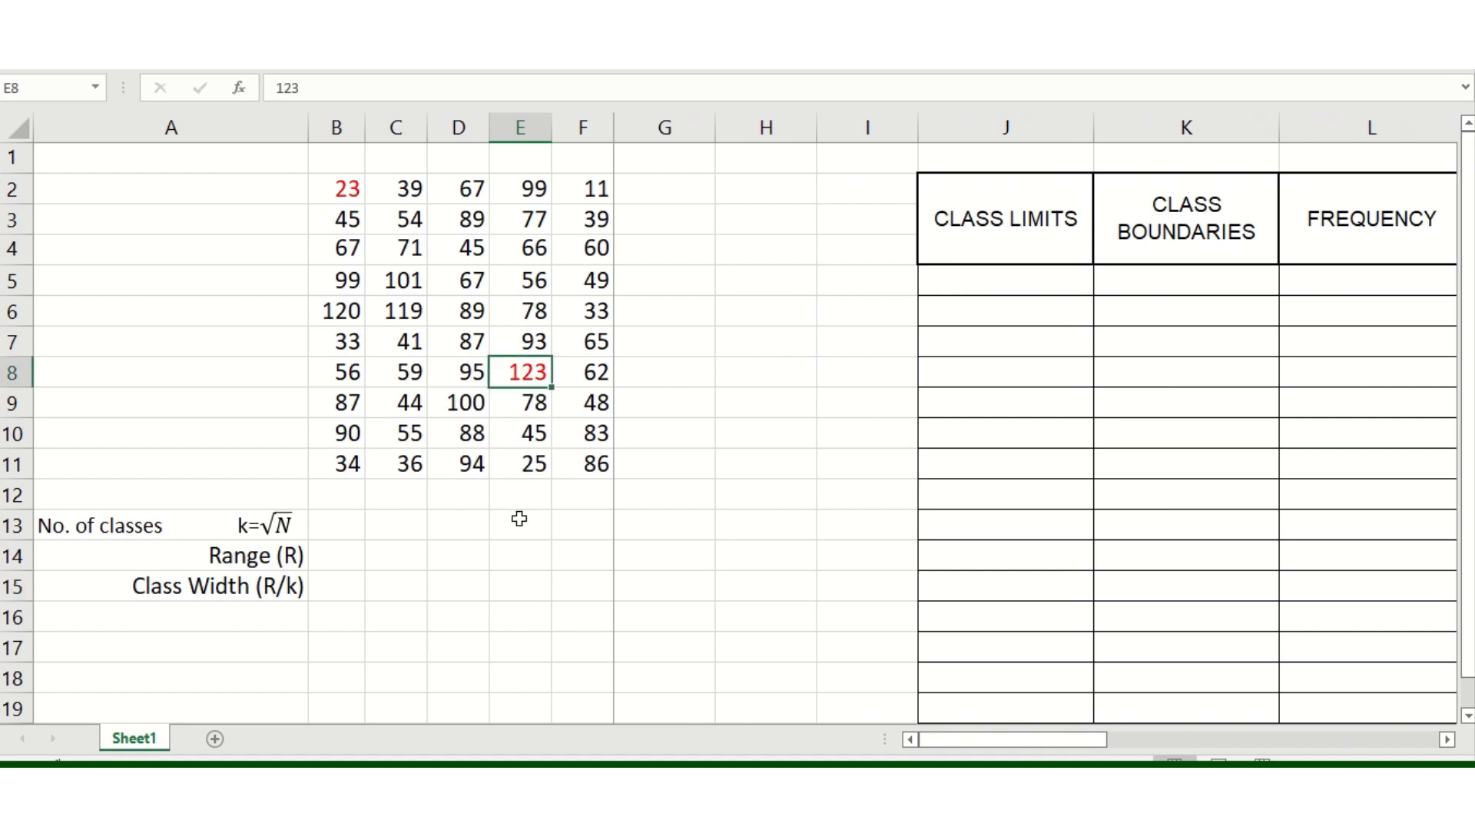
click(343, 188)
click(727, 474)
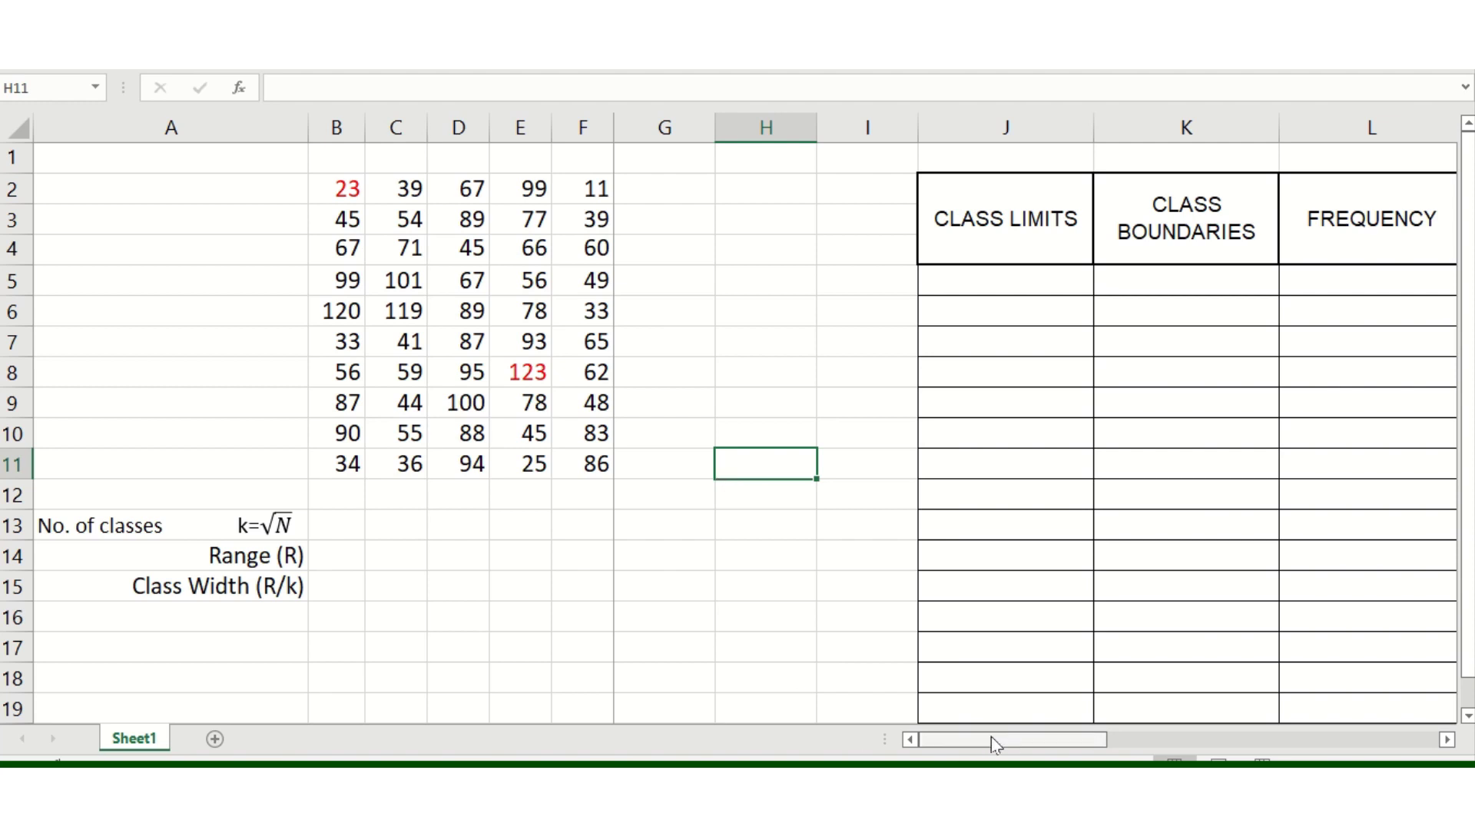
click(997, 209)
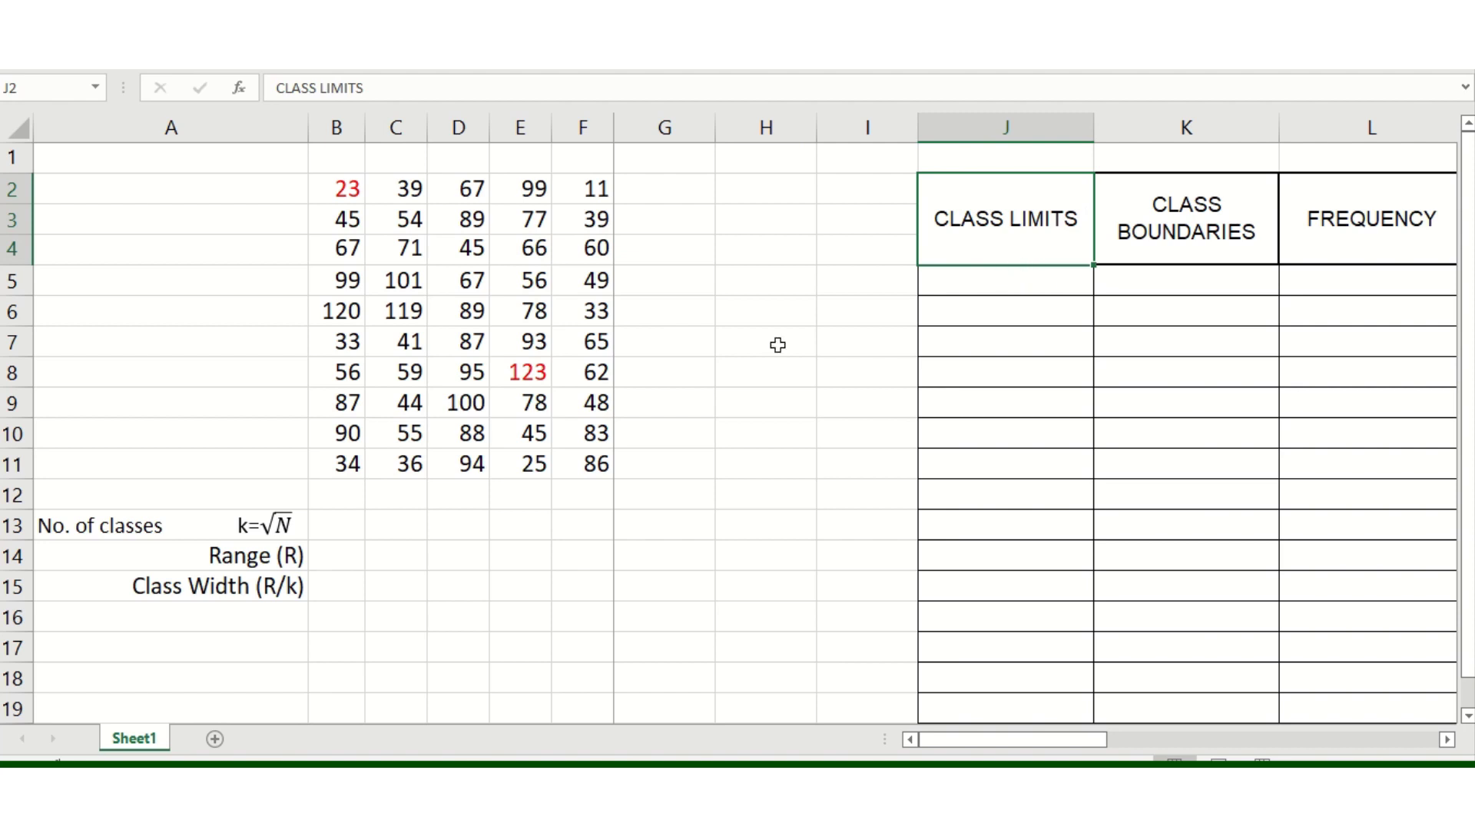
- Calculate the number of classes in B13 with the formula =sqrt(50)
click(327, 526)
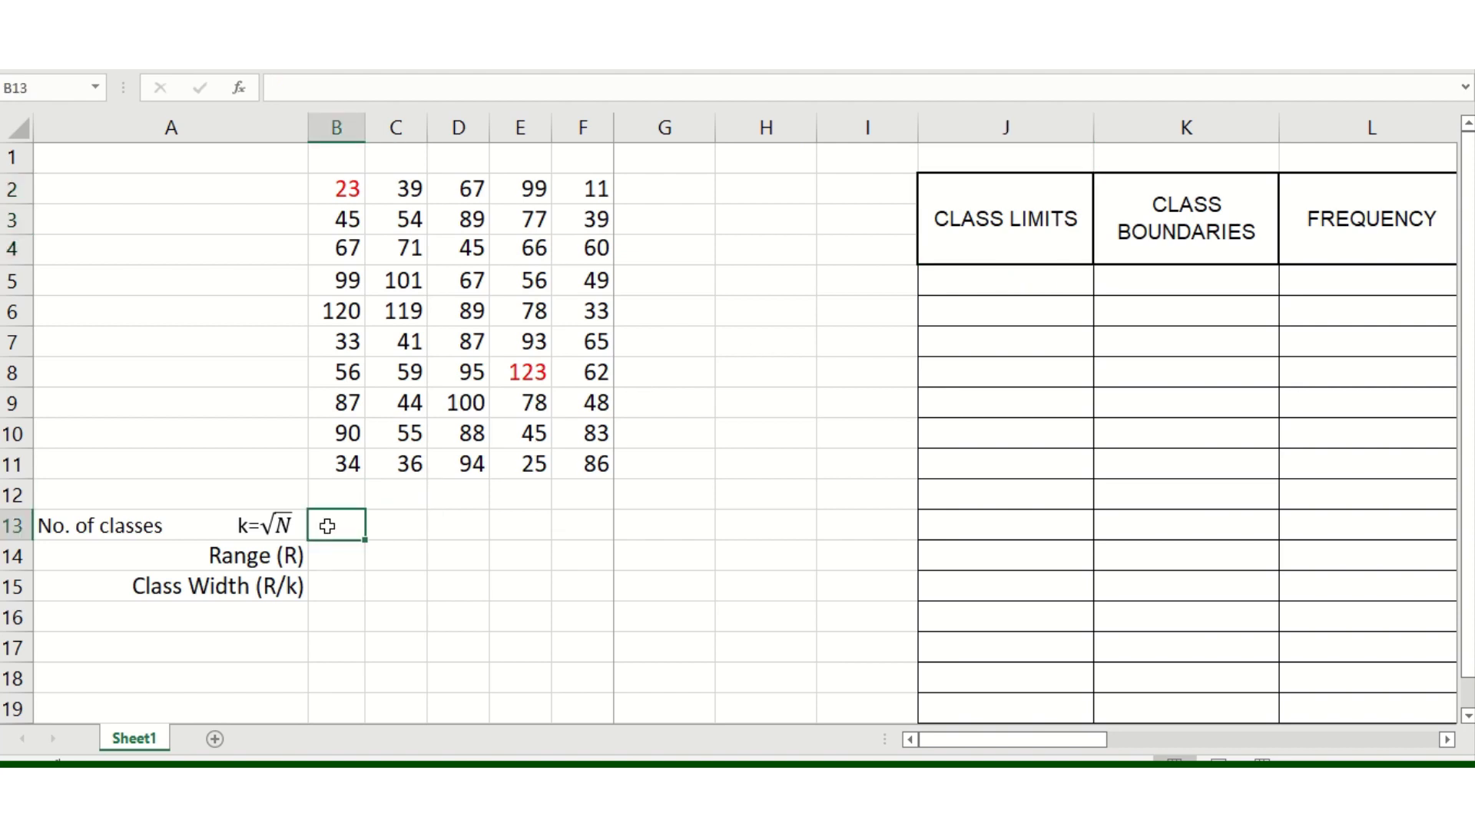
text(=s)
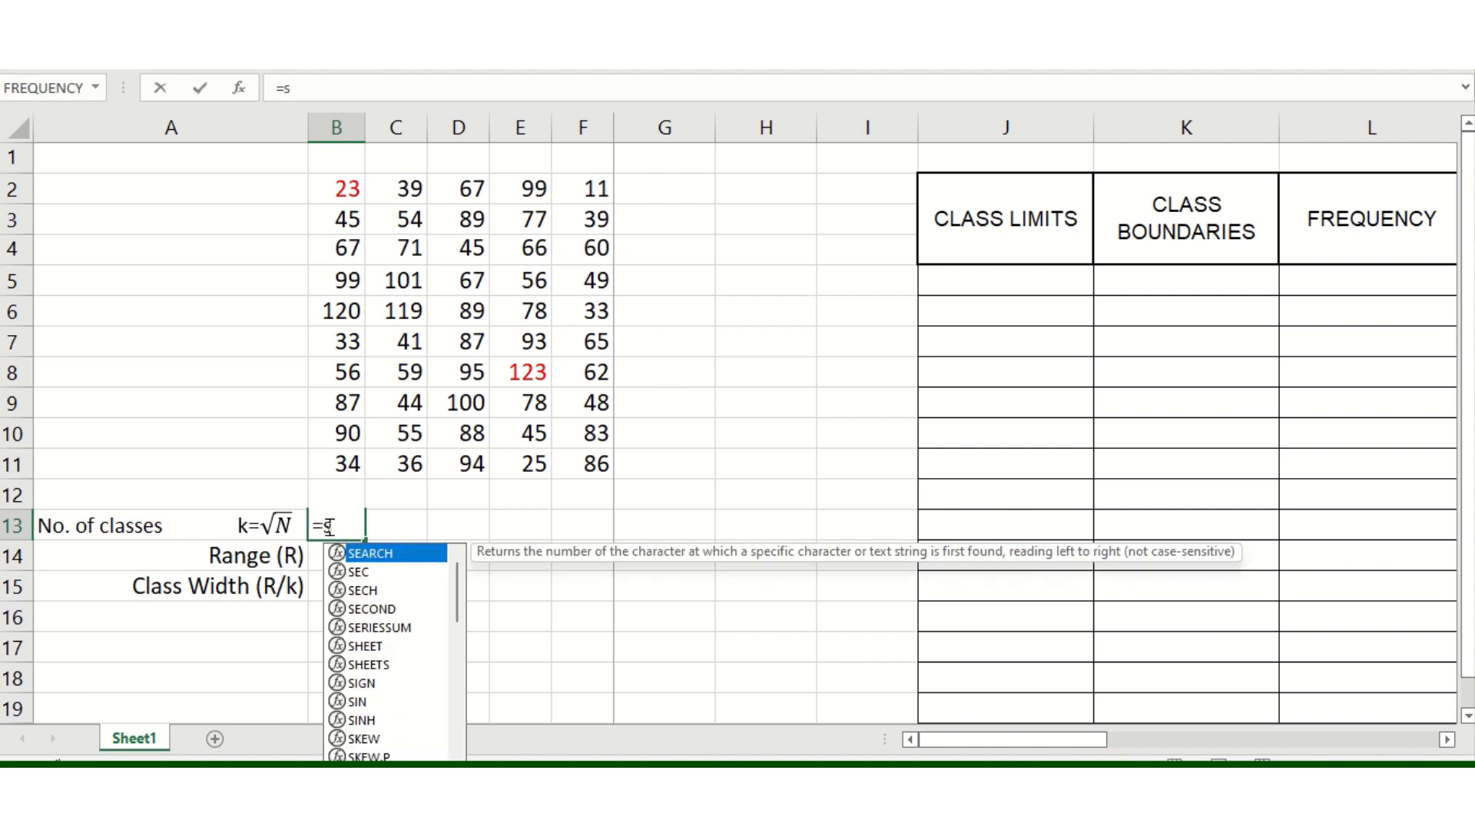
text(qrt)
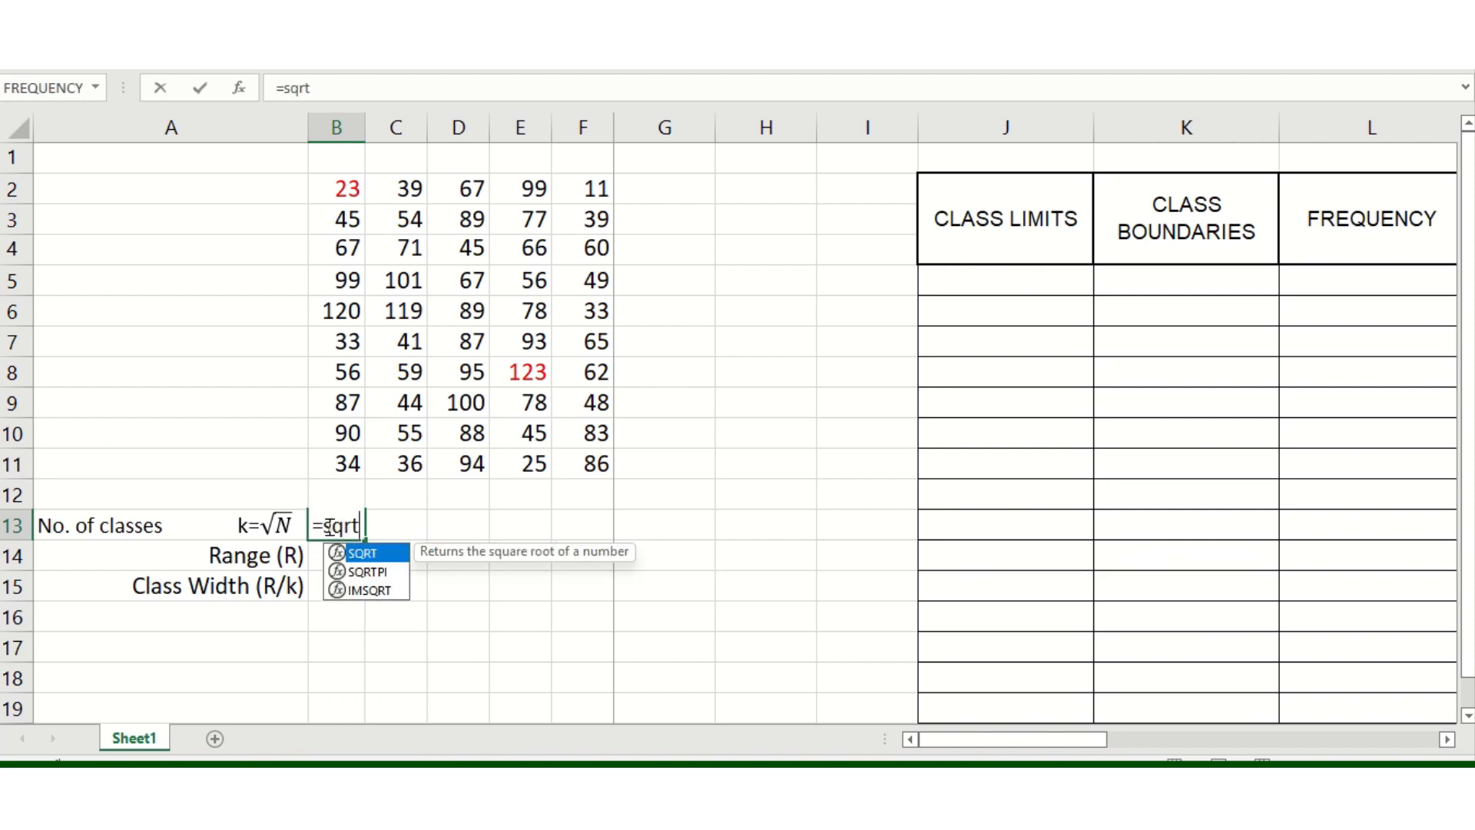
text(()
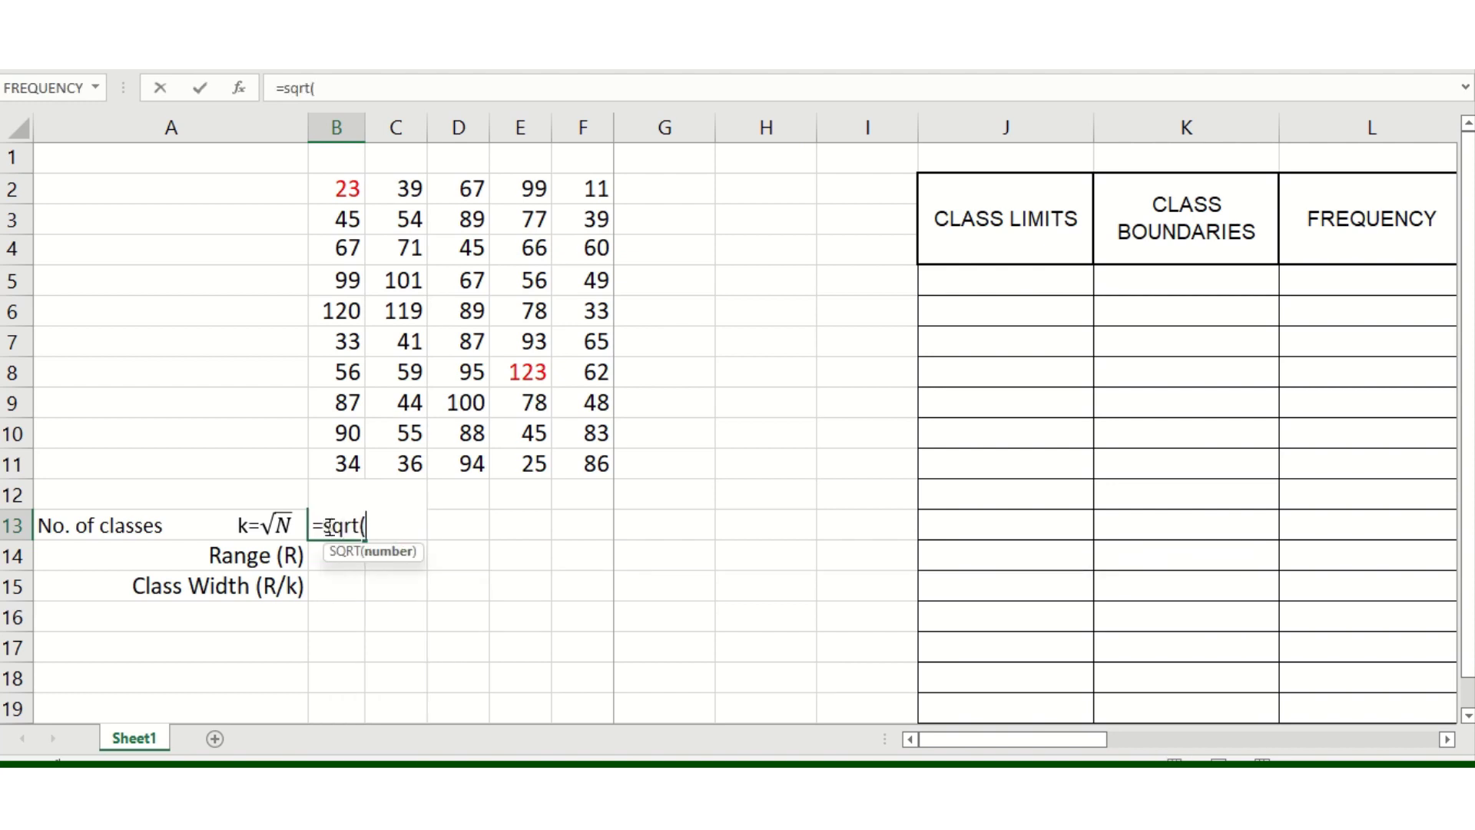
text(50))
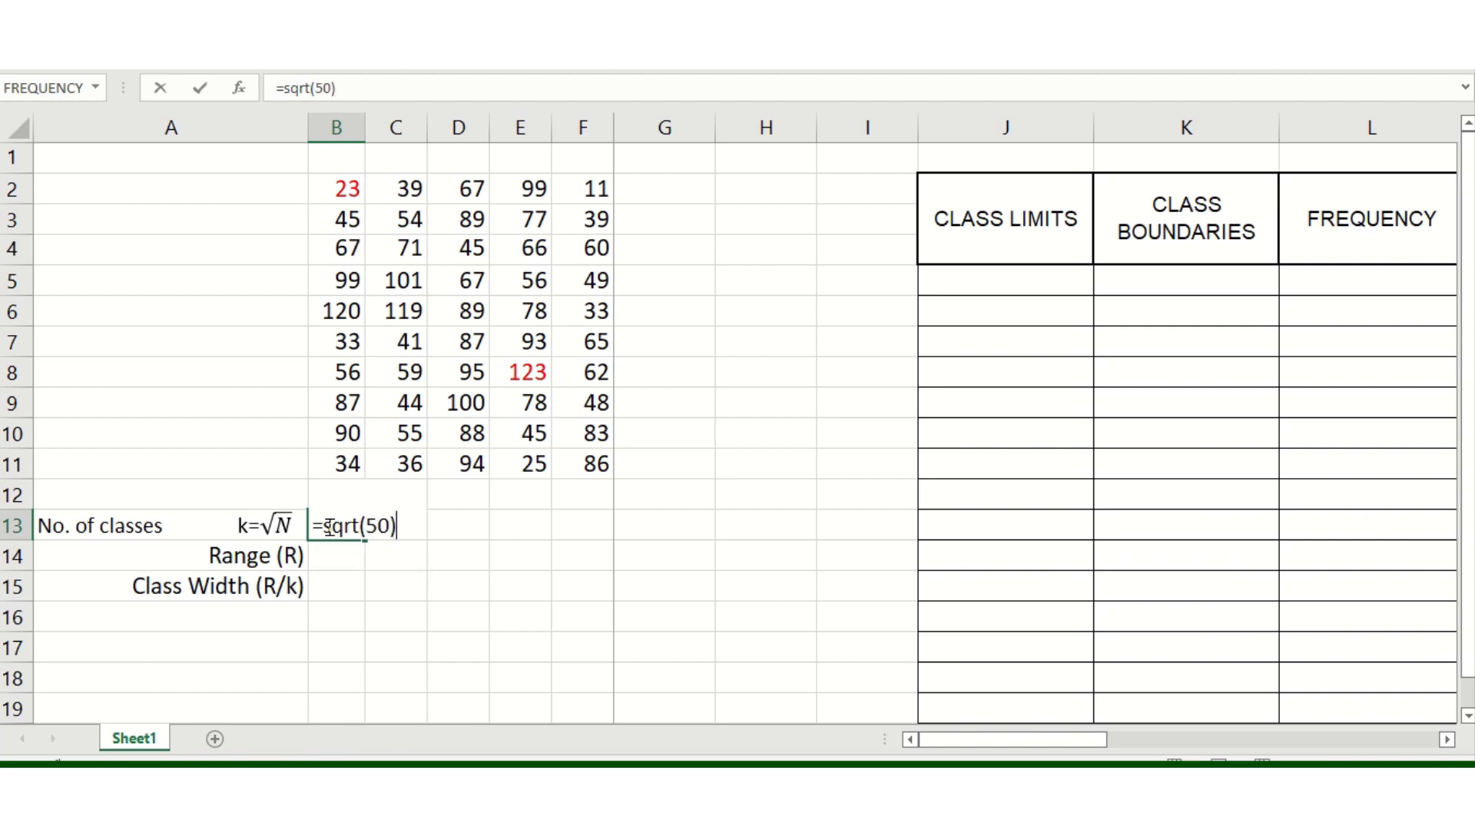
key(Return)
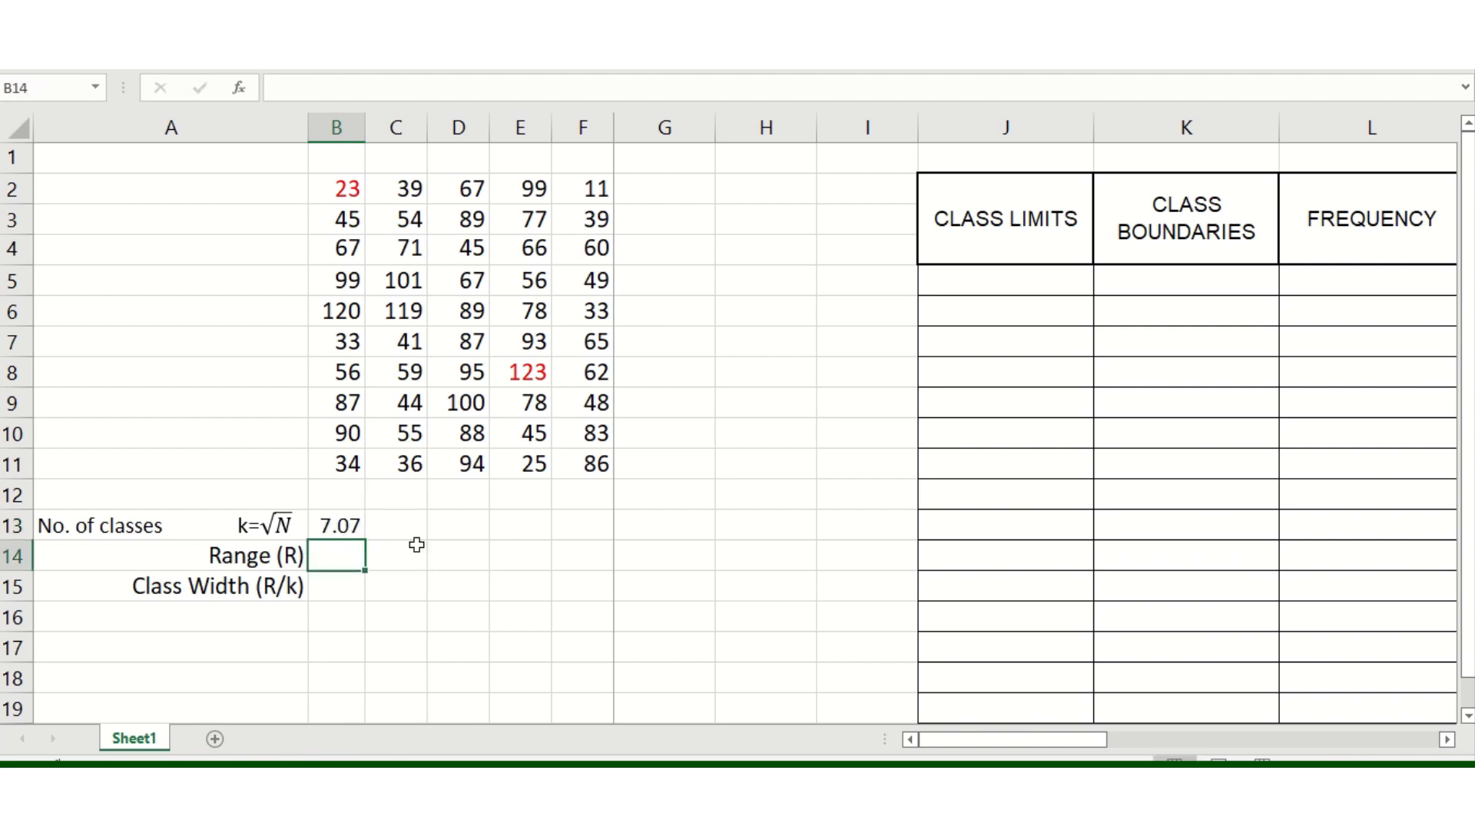
- Enter 7 in C13 as the rounded number of classes
click(405, 531)
text(7)
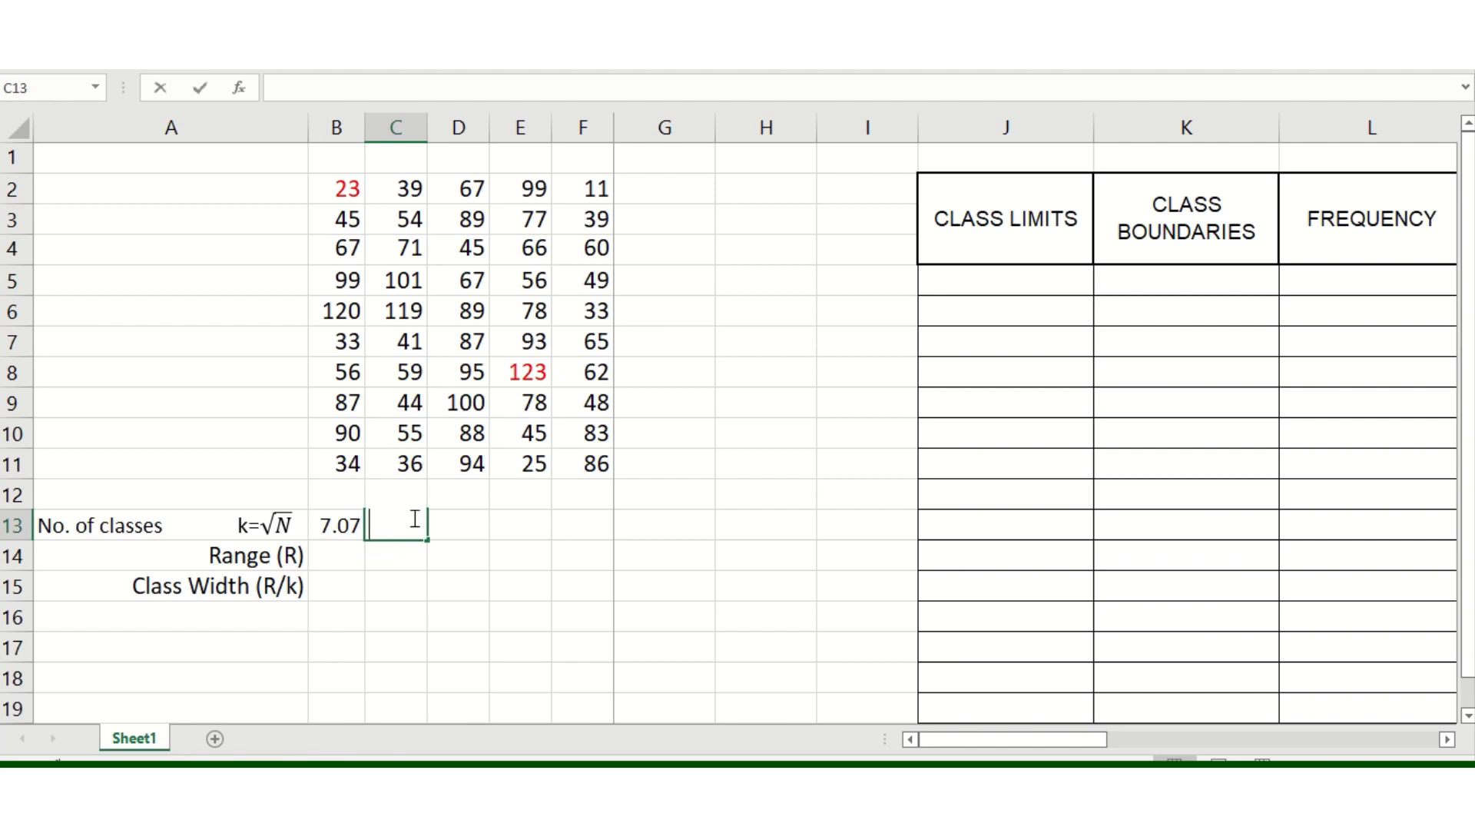
key(Return)
click(413, 521)
- Calculate the range in B14 by subtracting the lowest value from the highest with =E8-B2
click(361, 560)
text(=)
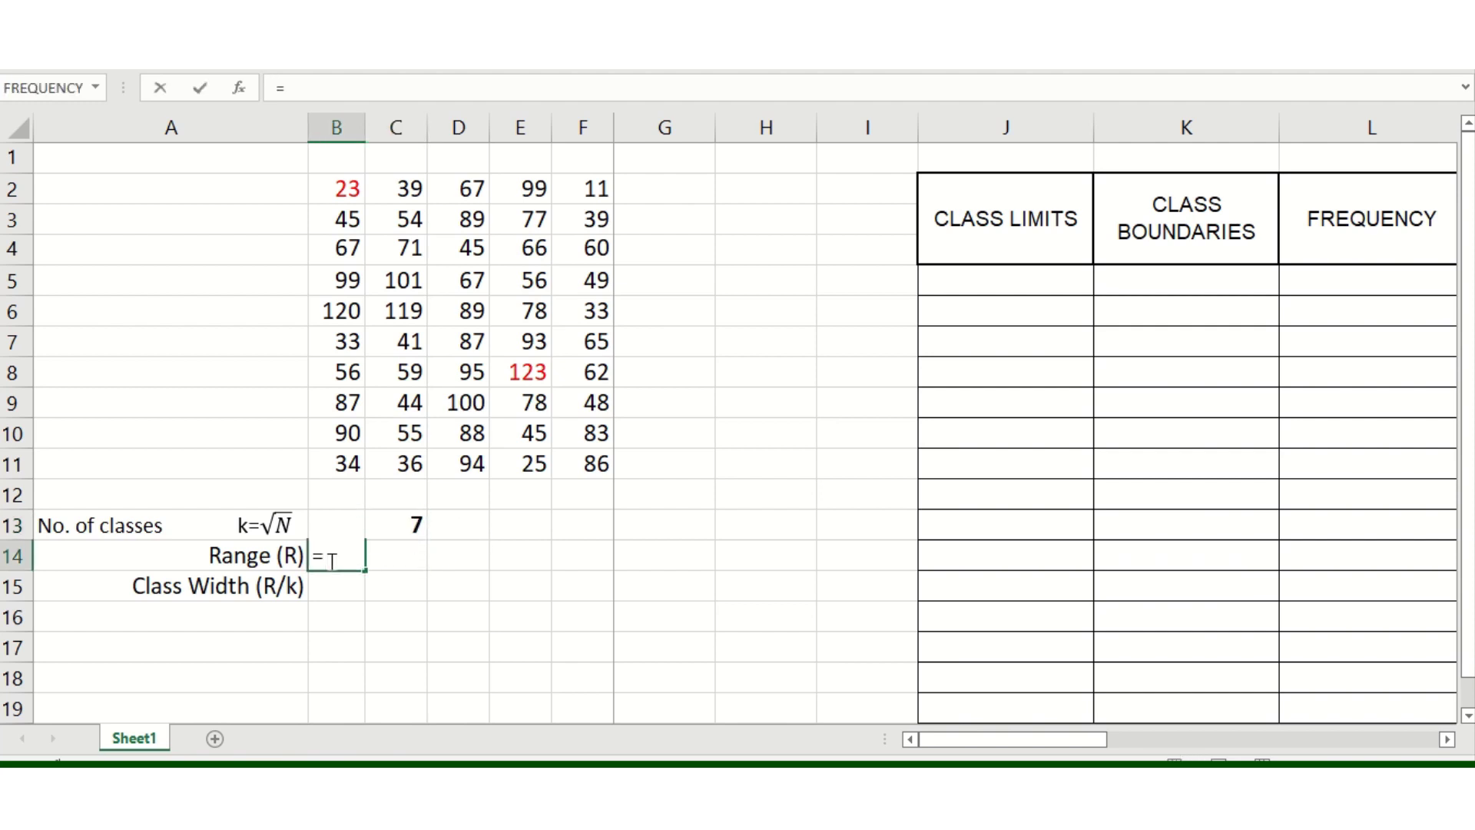
click(535, 370)
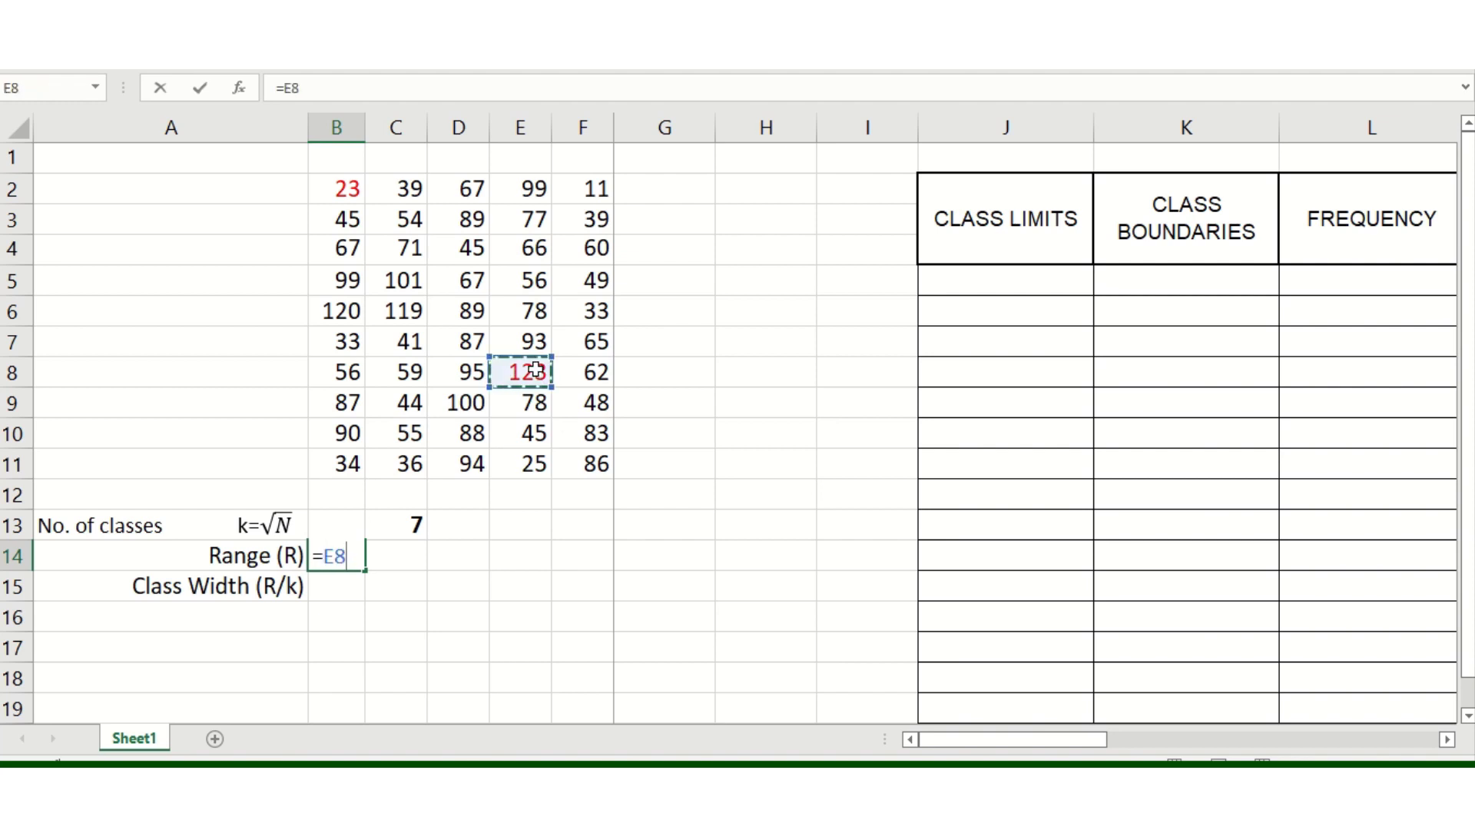
text(-)
click(333, 184)
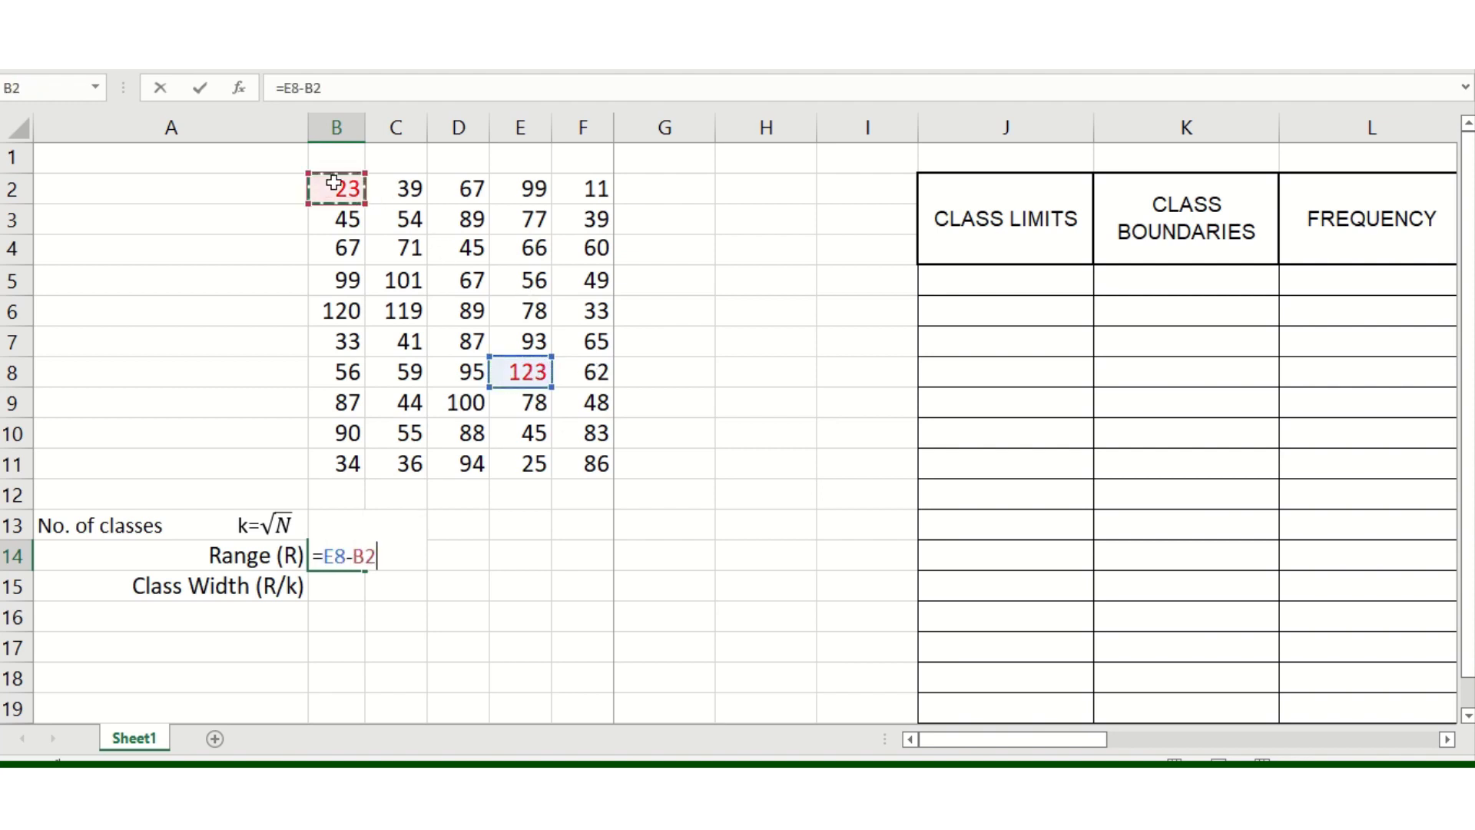
key(Return)
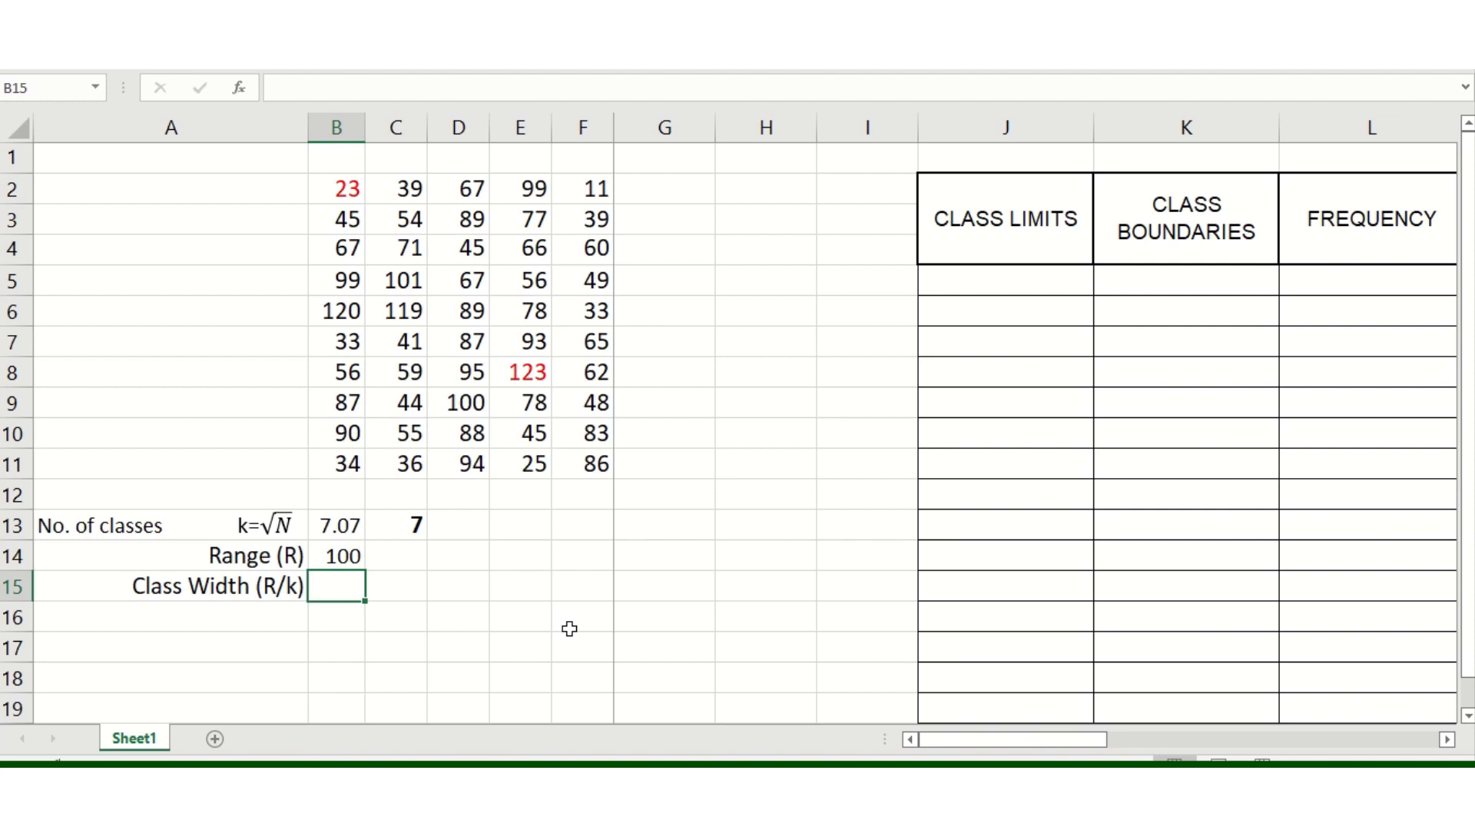
- Calculate the class width in B15 by dividing the range by the rounded number of classes with =B14/C13
text(=)
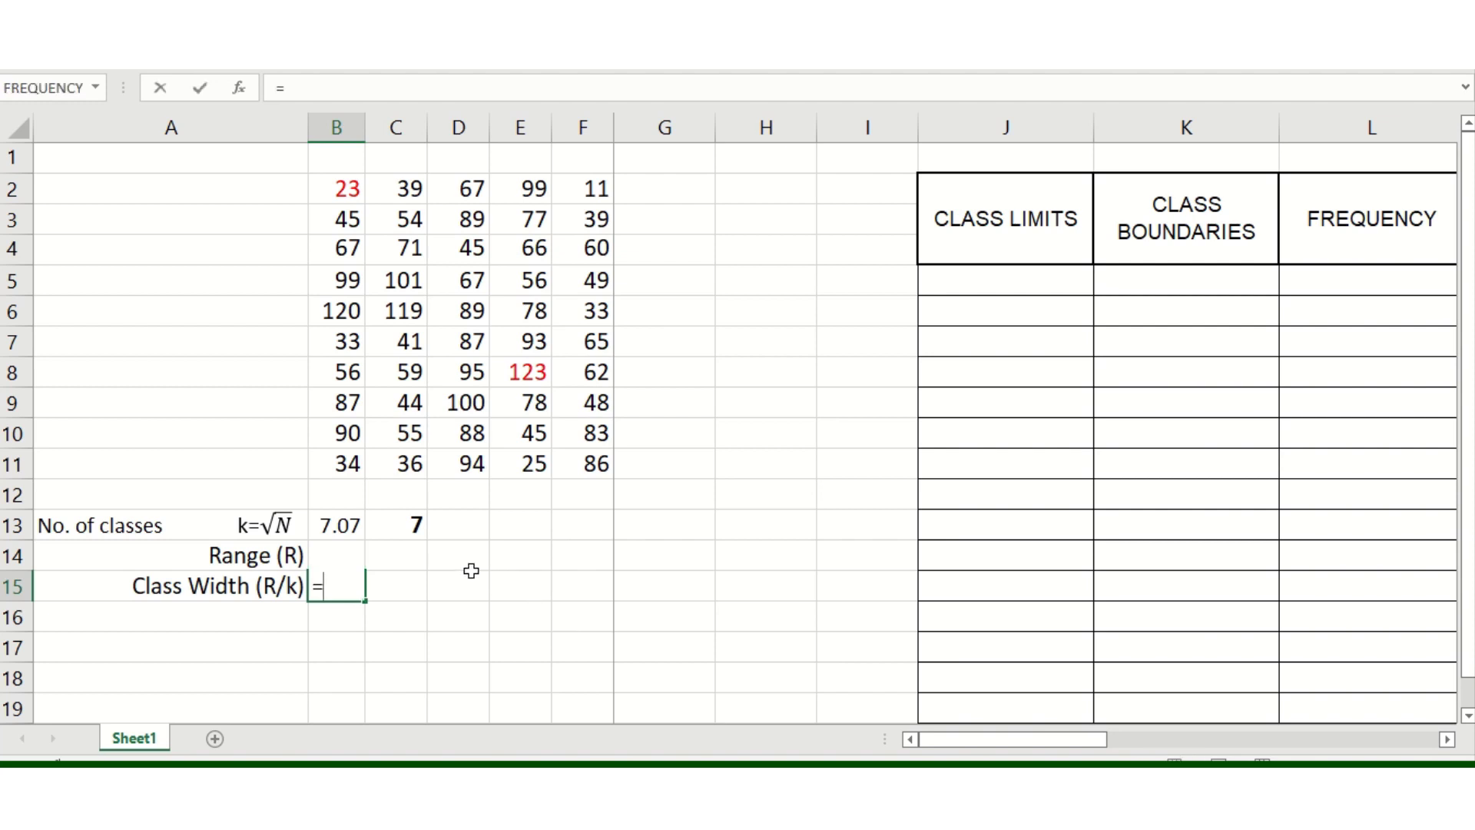
click(338, 553)
text(/)
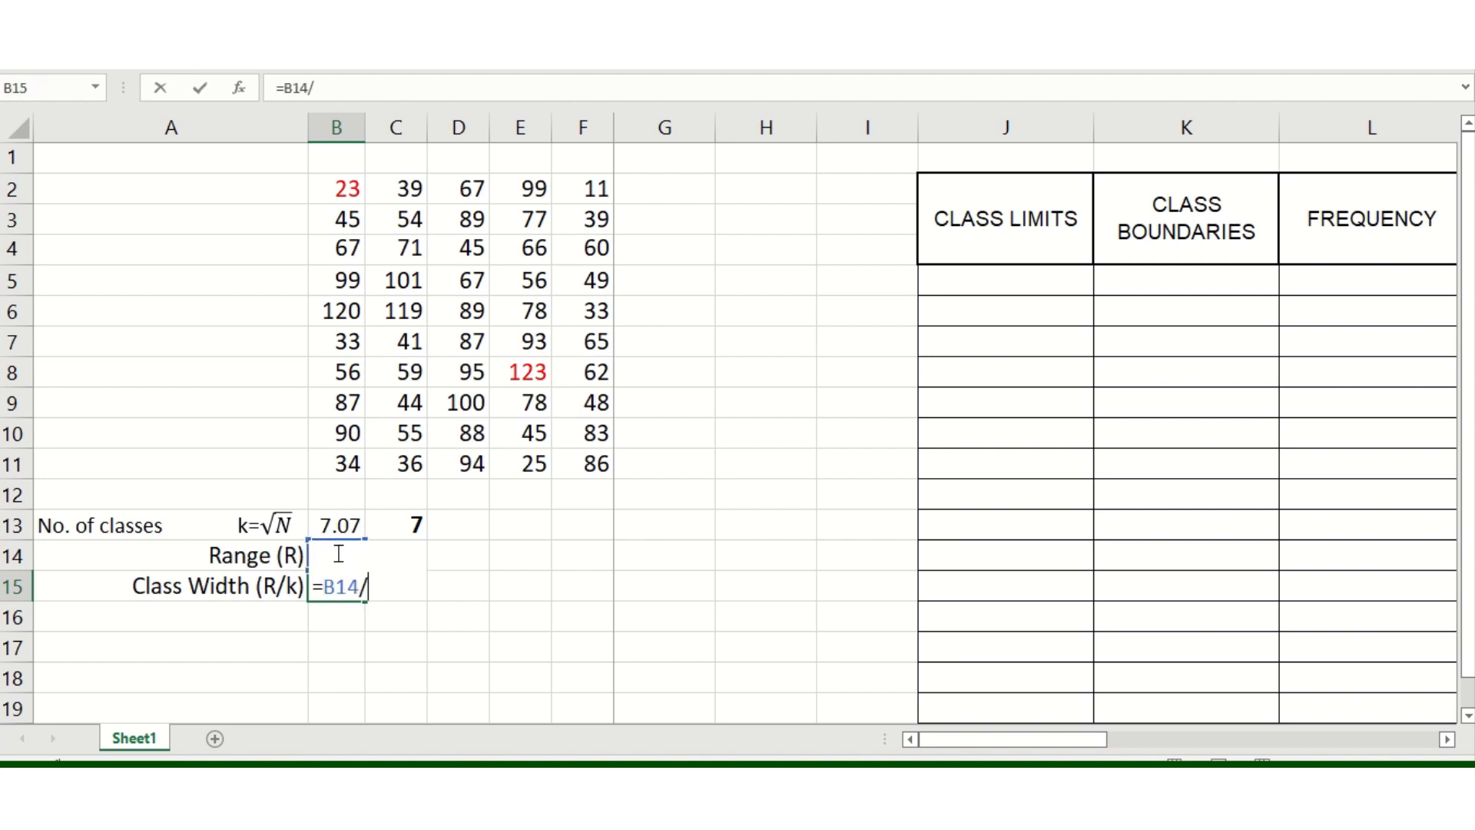
click(408, 522)
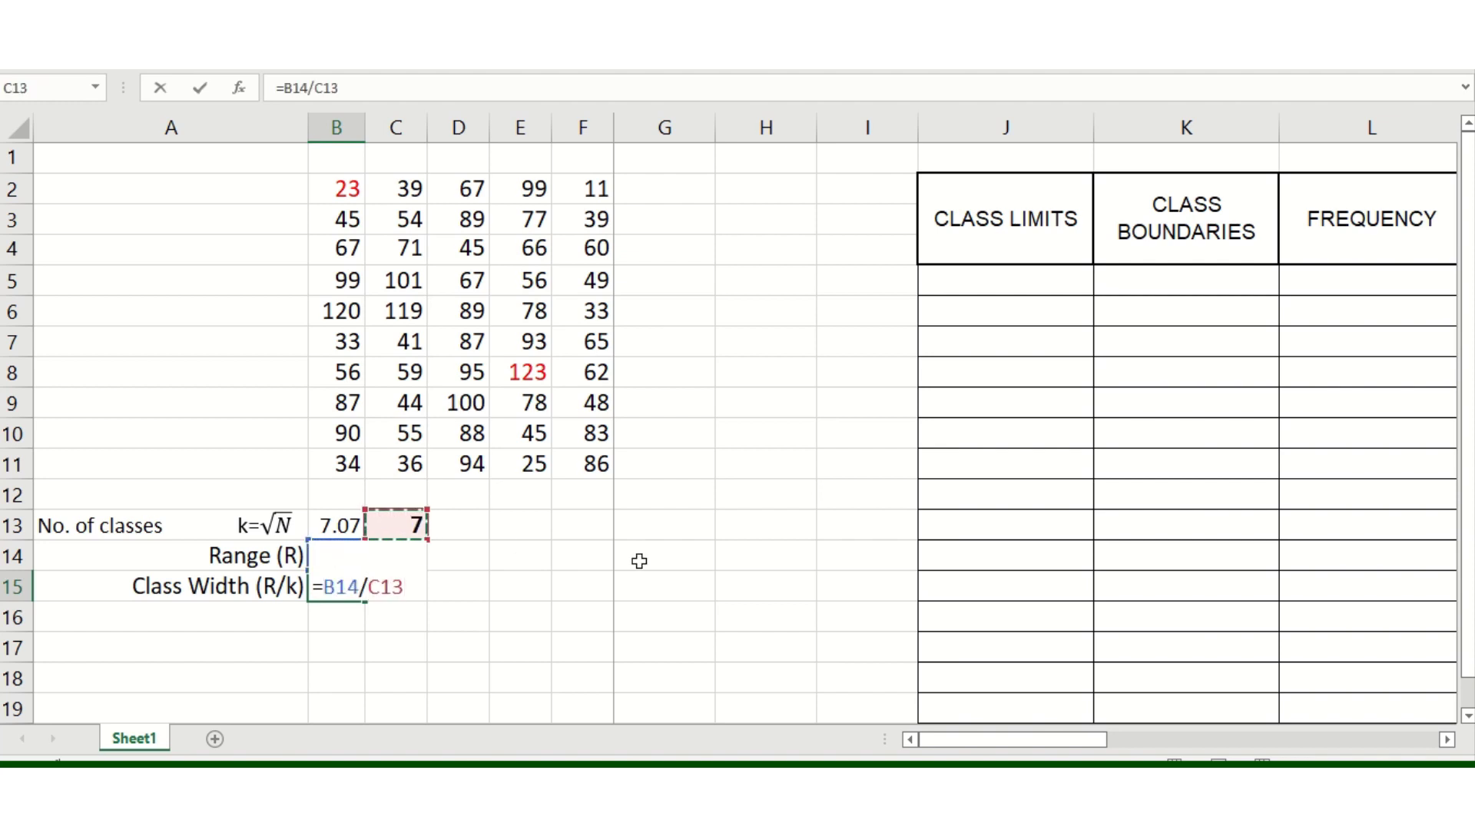
key(Return)
key(Up)
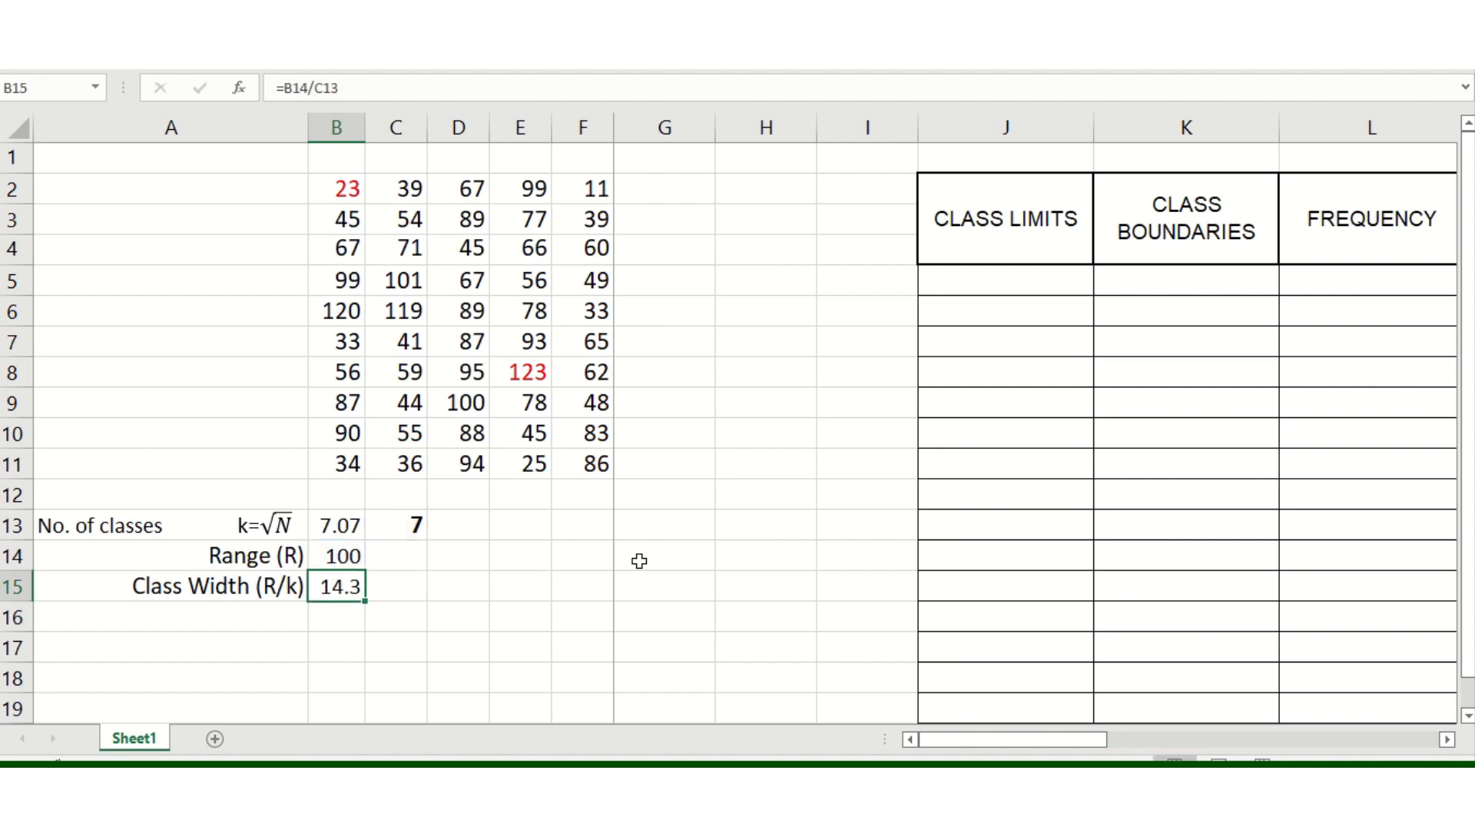
- Enter 14 in C15 as the rounded class width
click(392, 582)
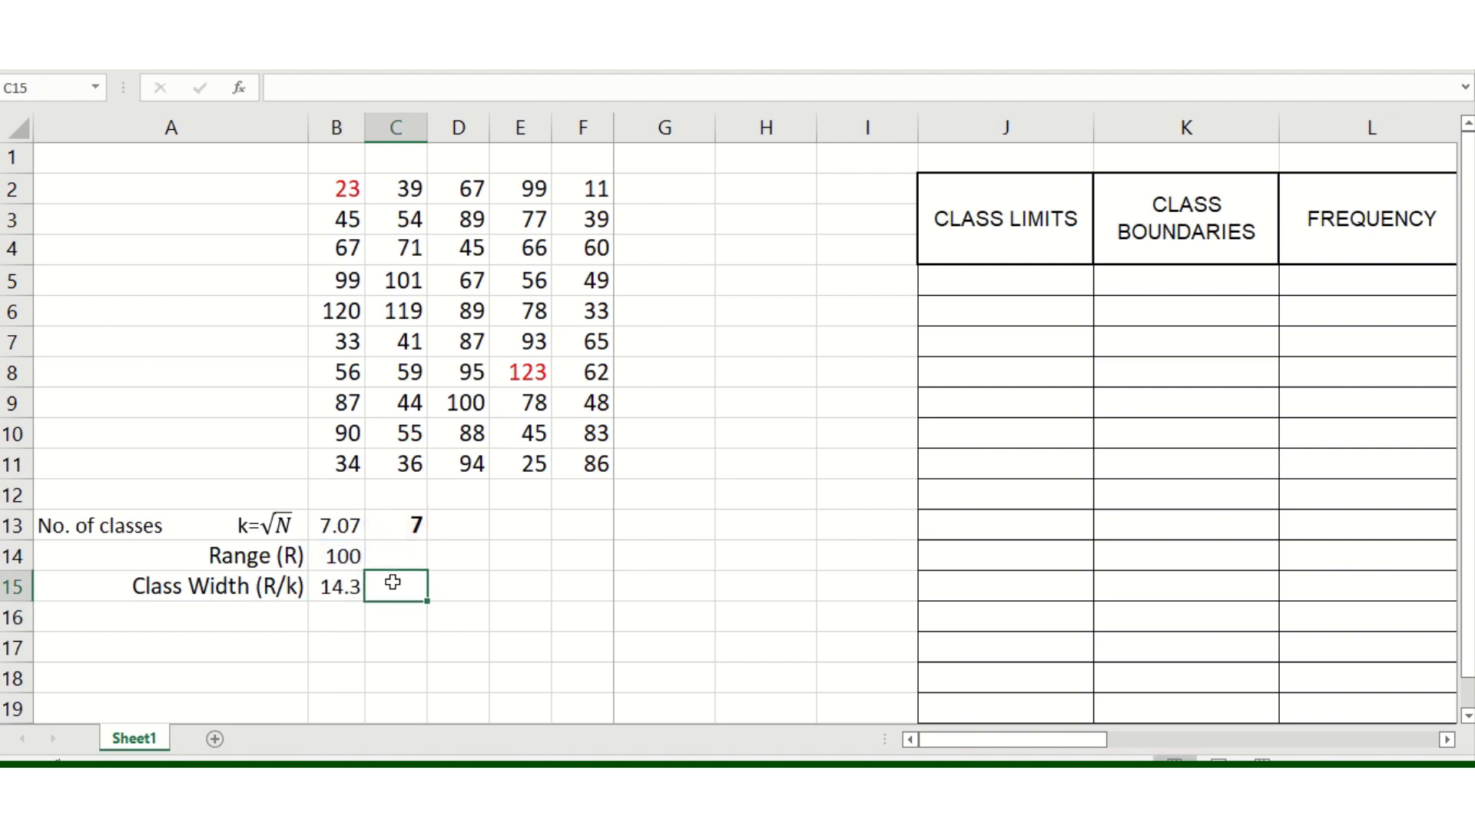
text(14)
key(Return)
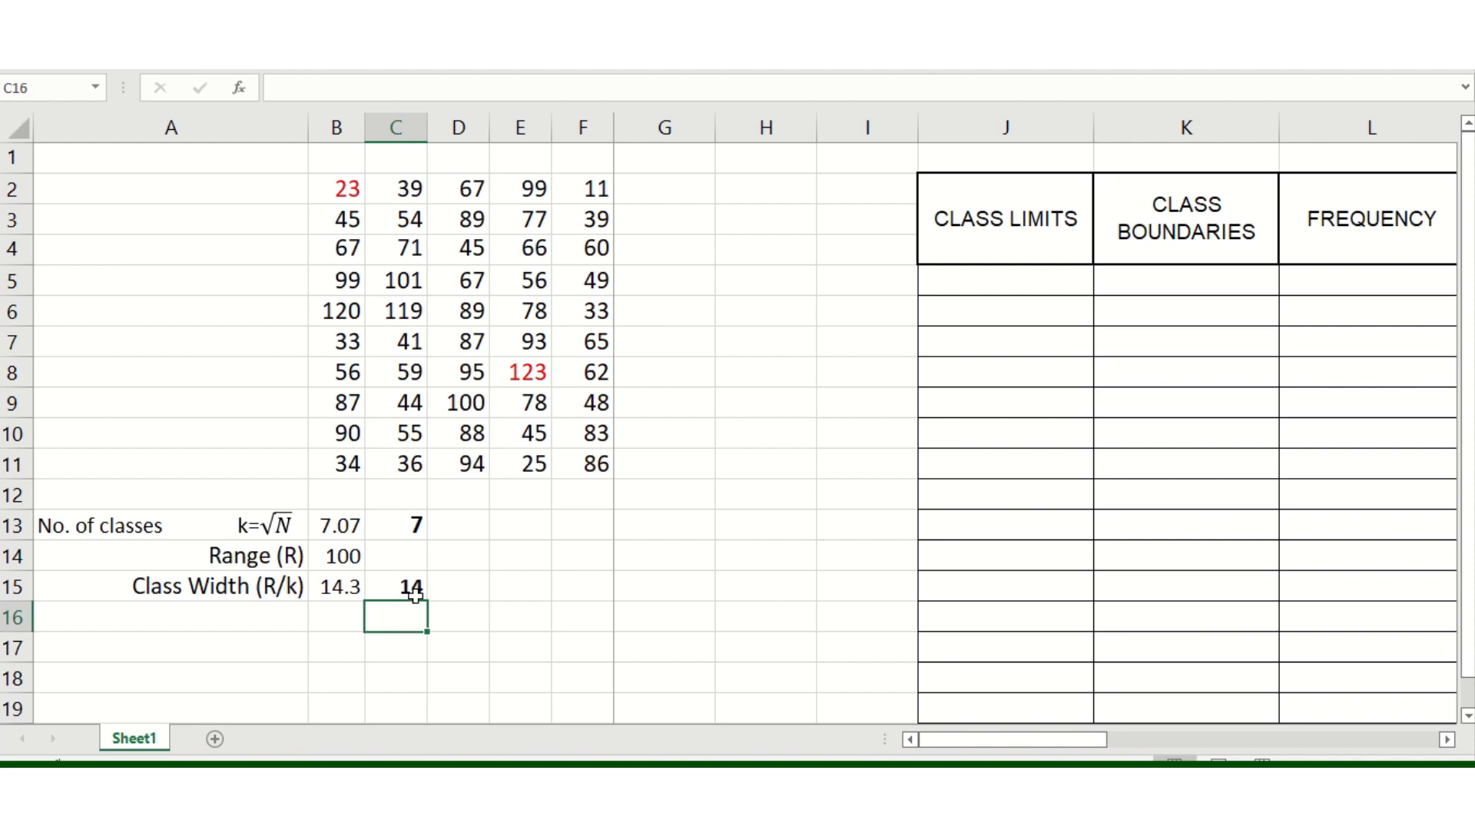
key(Up)
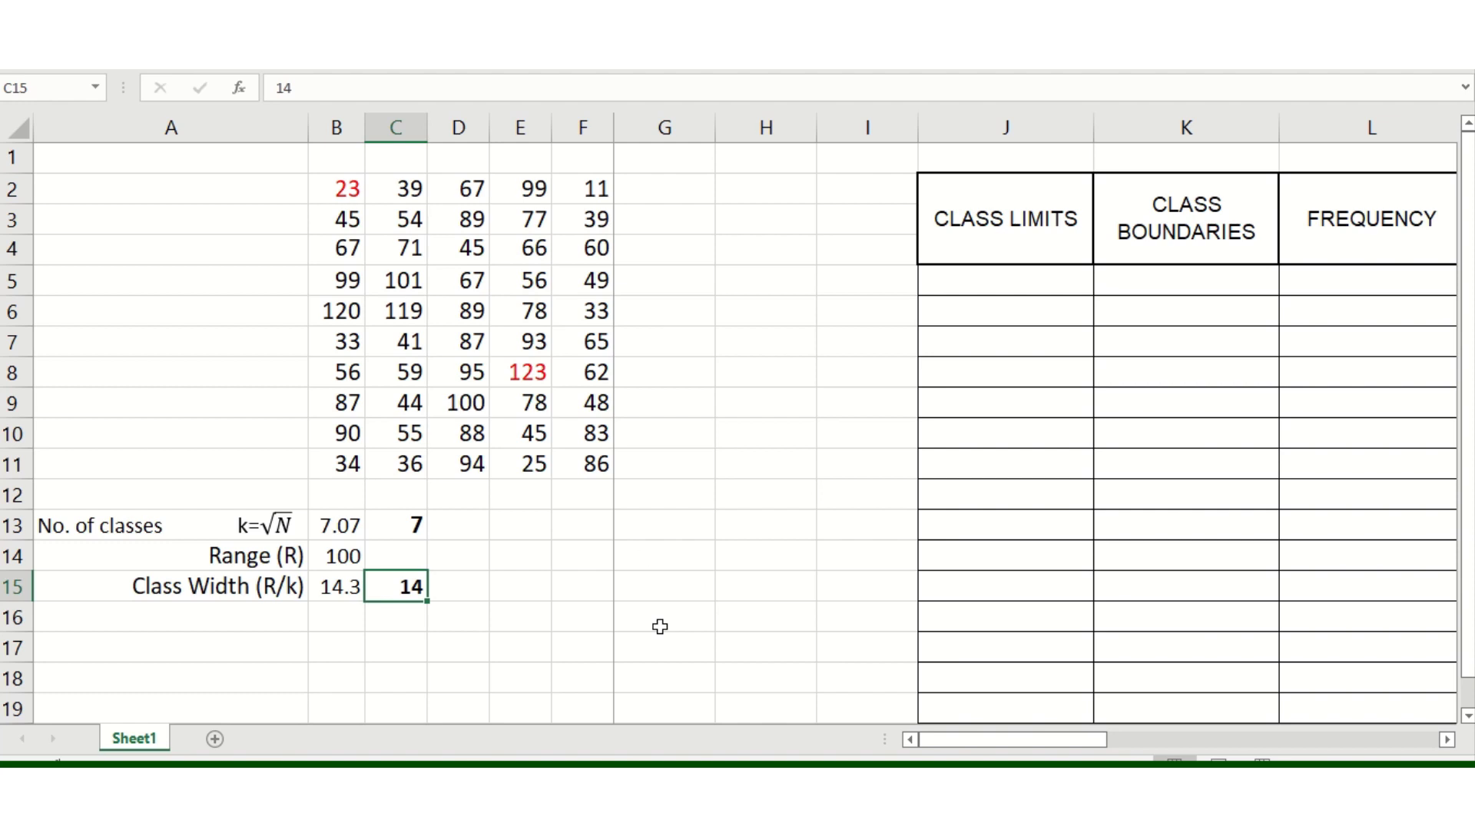
- Label the two helper columns beside the frequency table lcl in H4 and ucl in I4
click(740, 278)
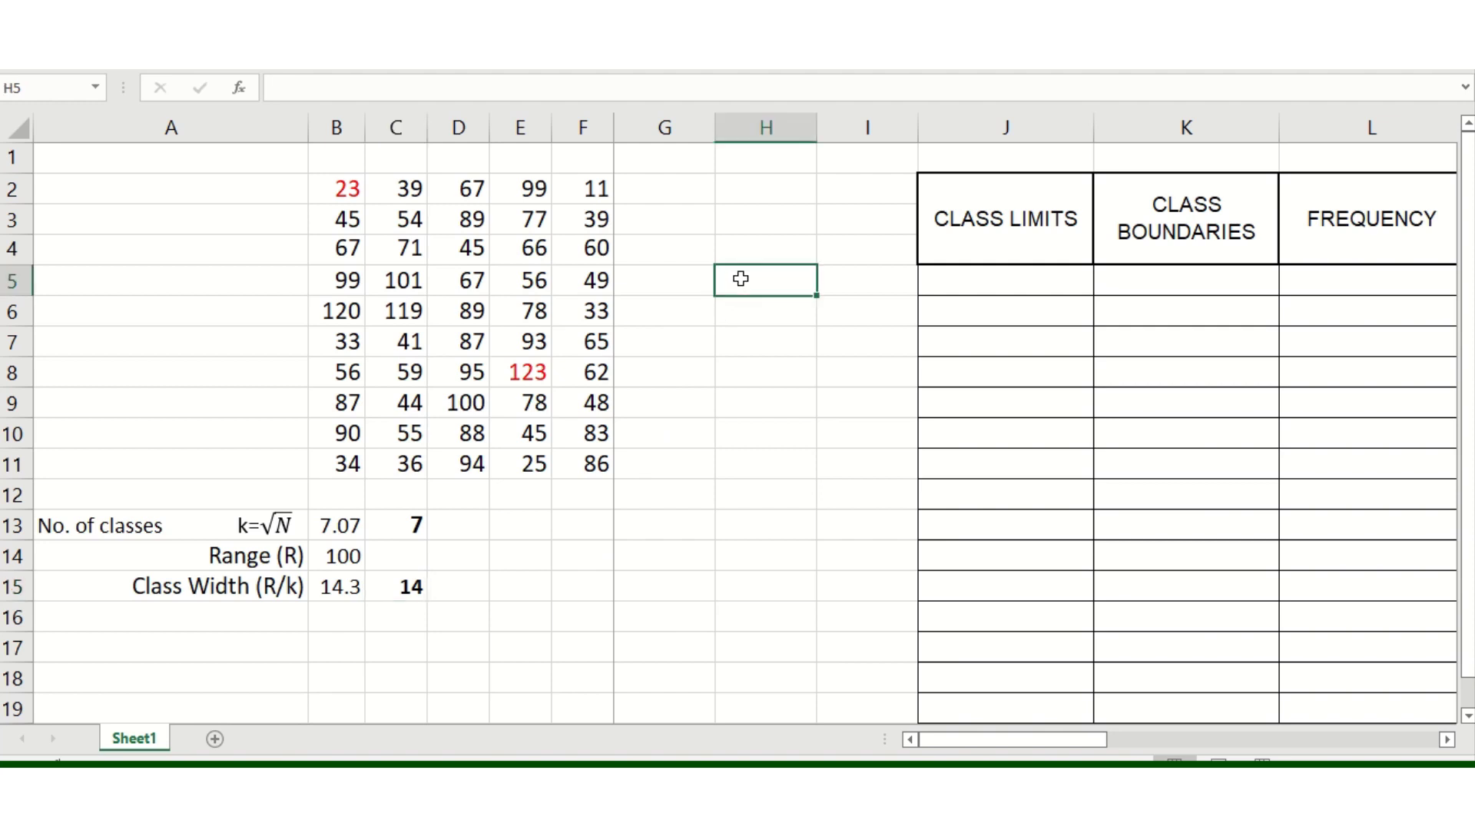
click(738, 246)
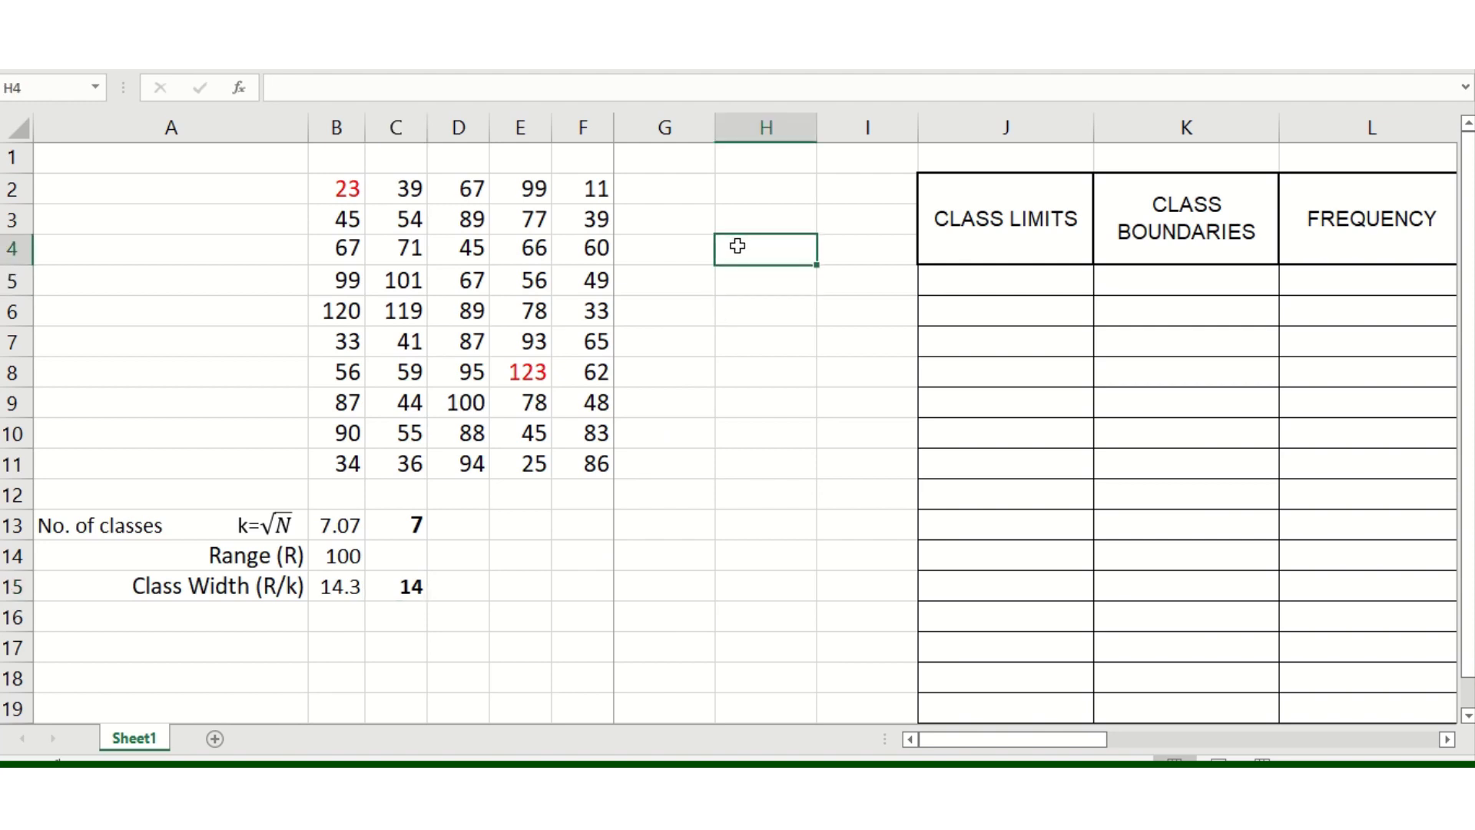
double_click(738, 246)
text(k)
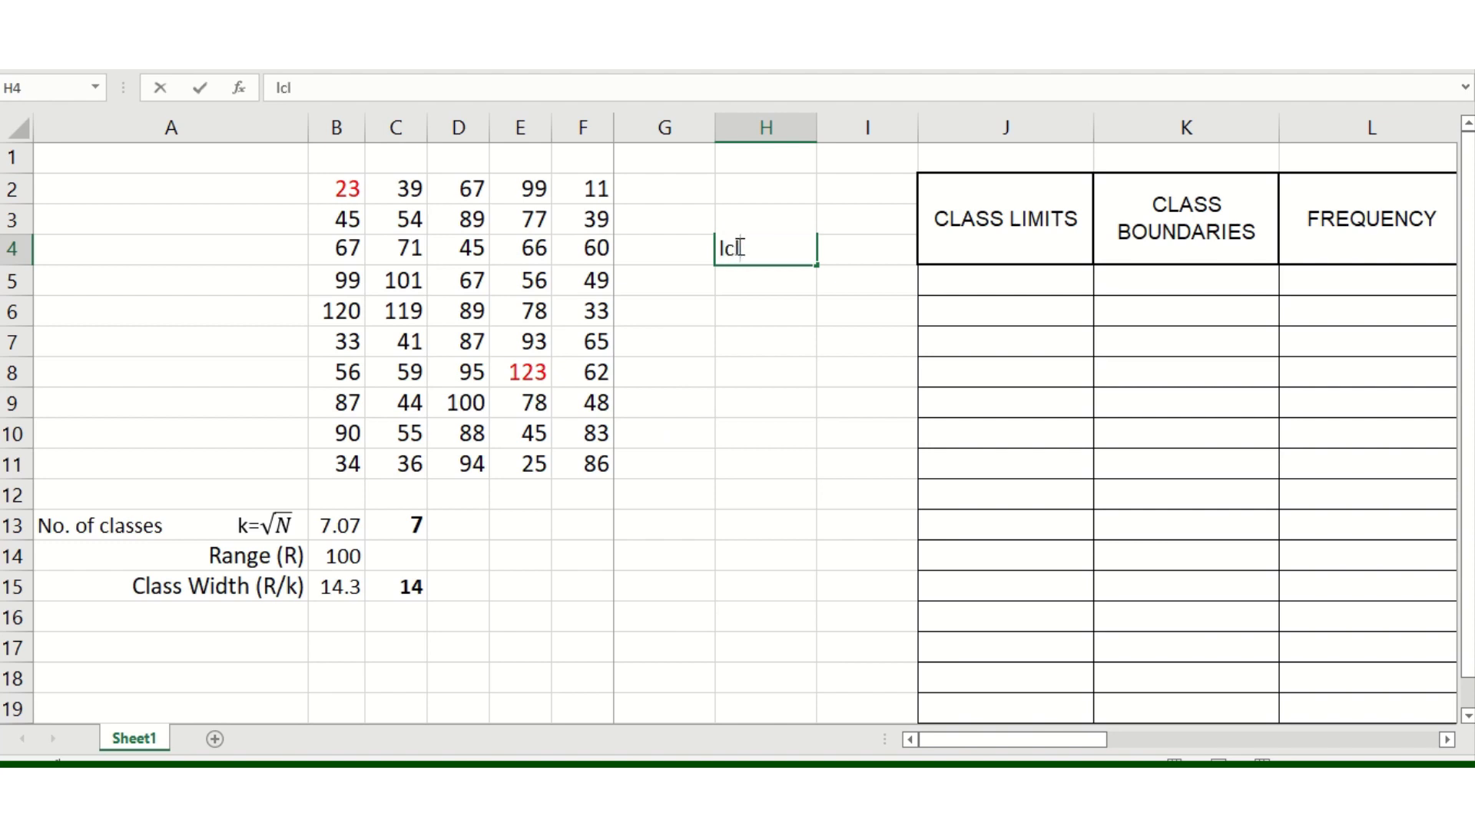
key(Tab)
text(ucl)
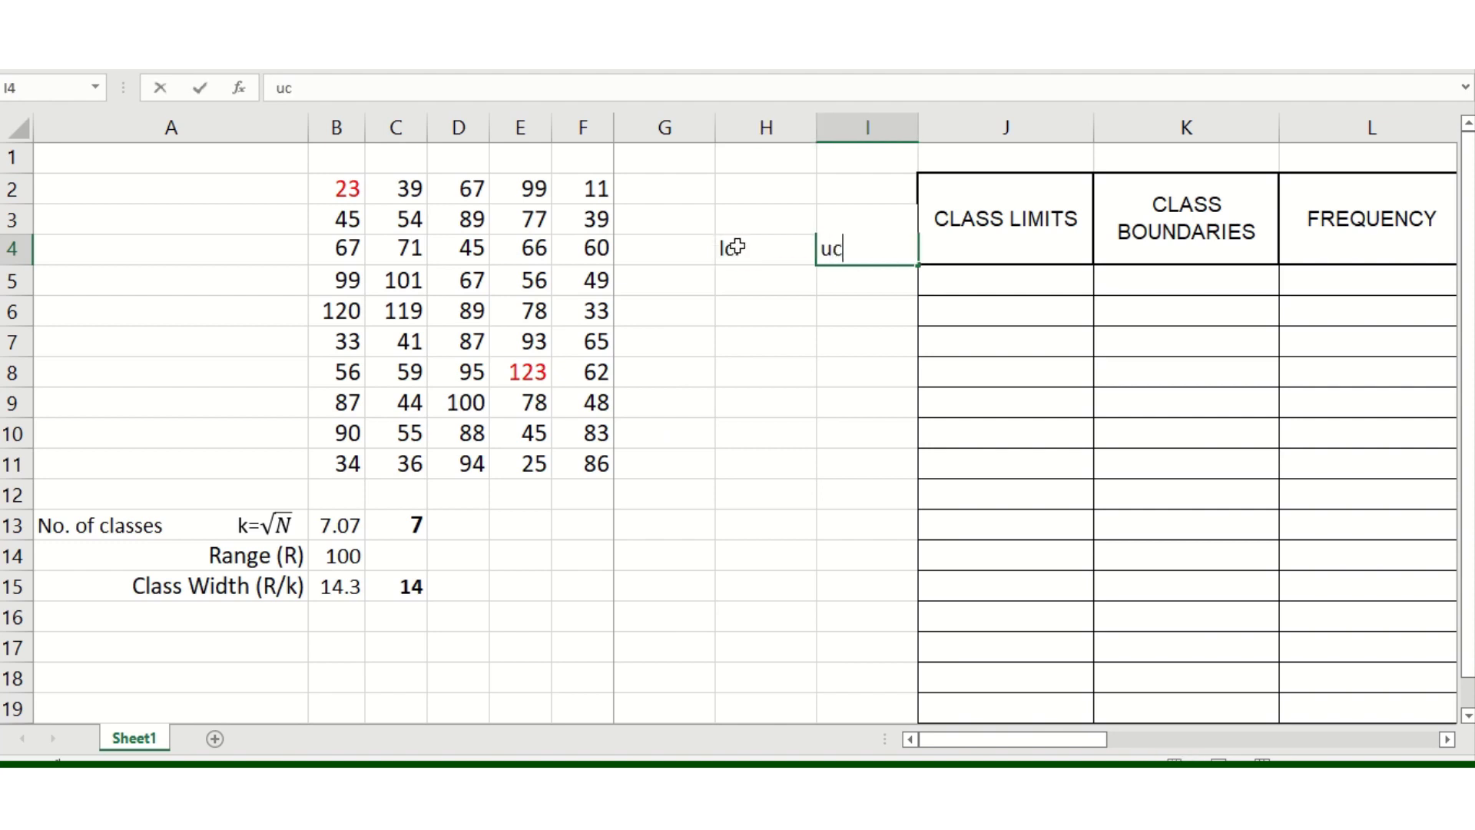
- Replace the helper column headings with L in H4 and U in I4
click(736, 246)
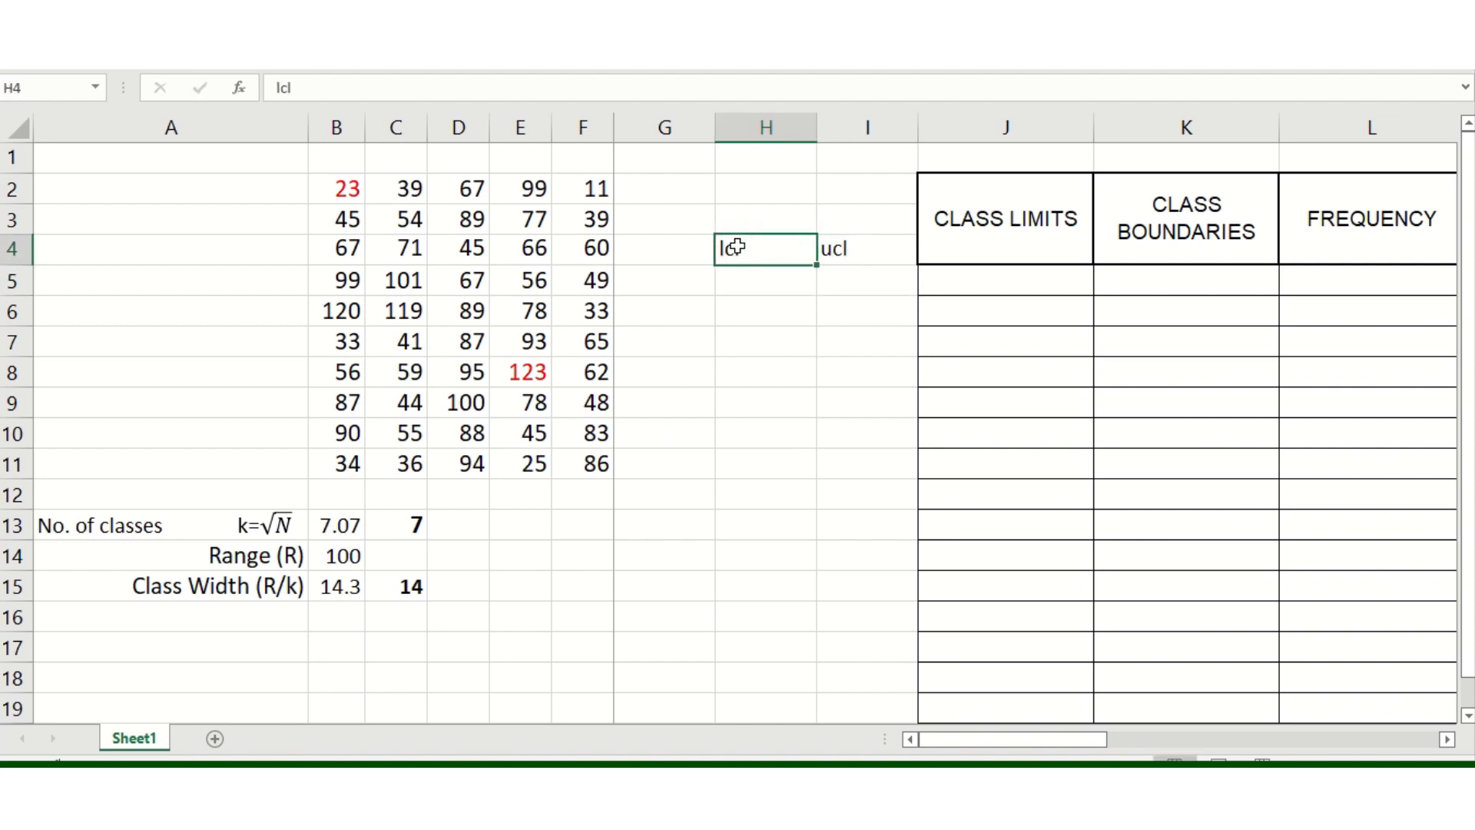
key(Caps_Lock)
text(L)
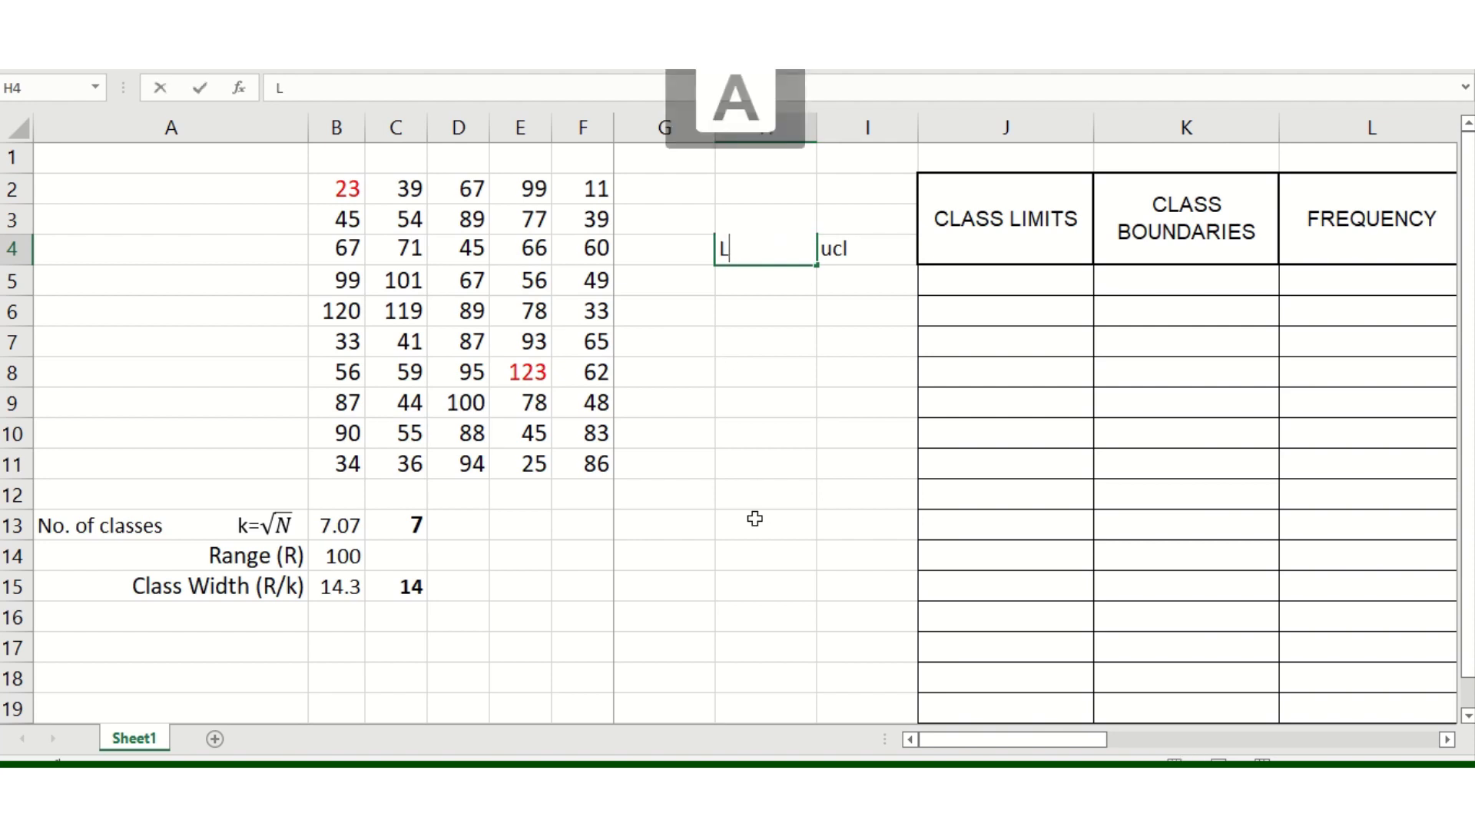
key(Tab)
text(U)
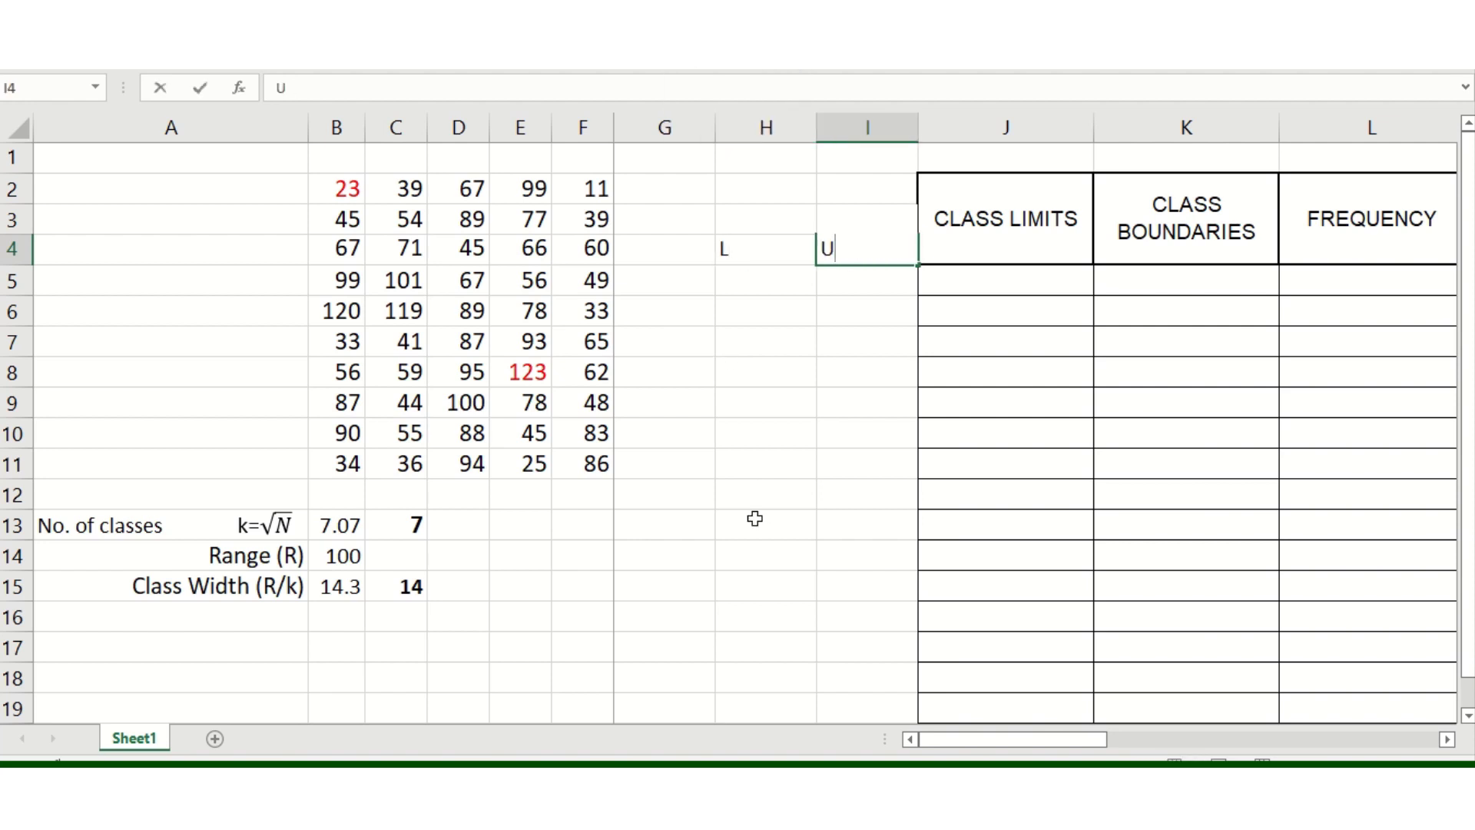
key(Return)
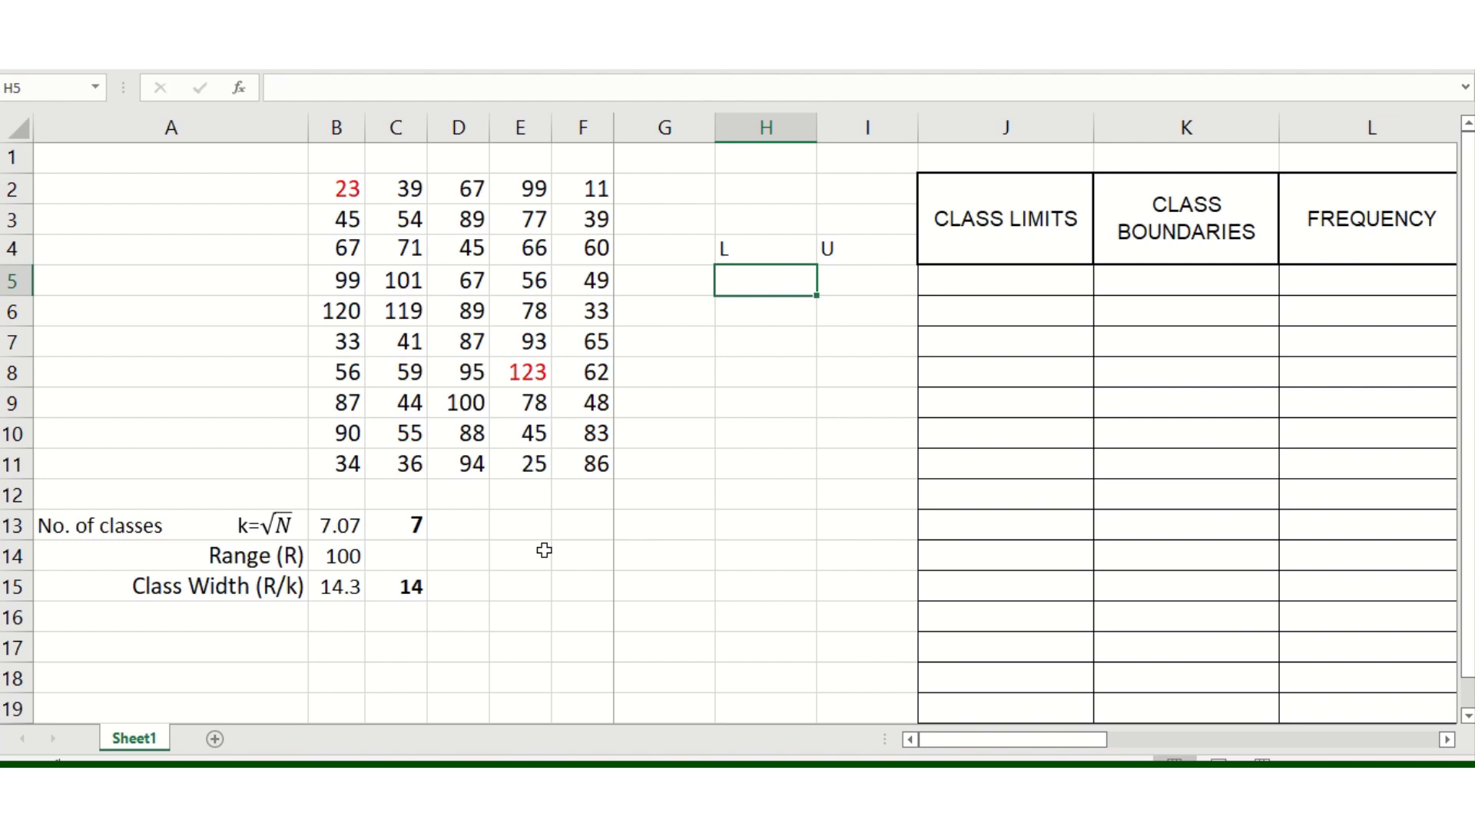
- Enter 20 in H5 as the first lower class limit, after checking the number of classes and the lowest data value
click(412, 525)
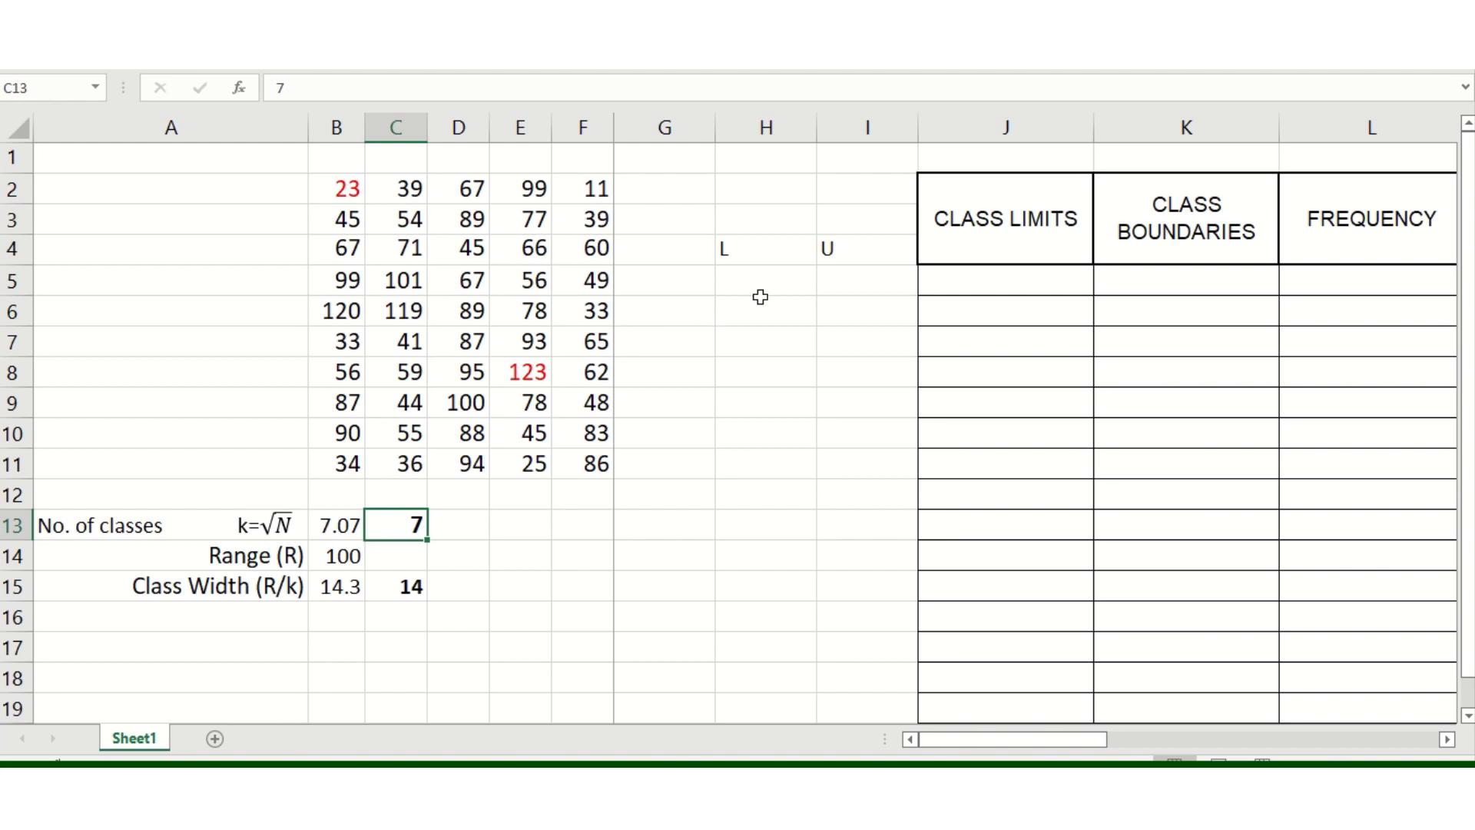
click(338, 190)
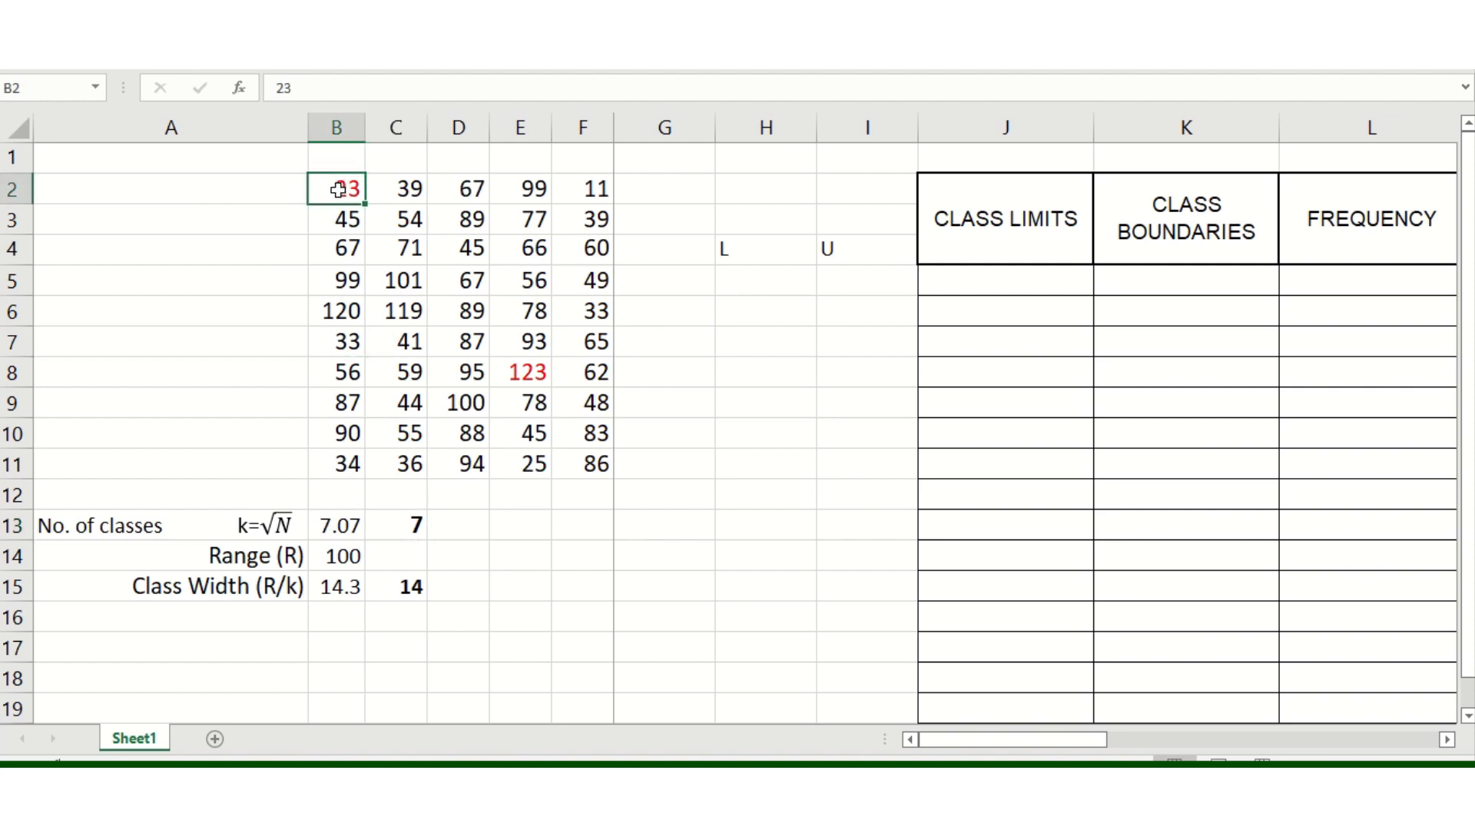
click(754, 280)
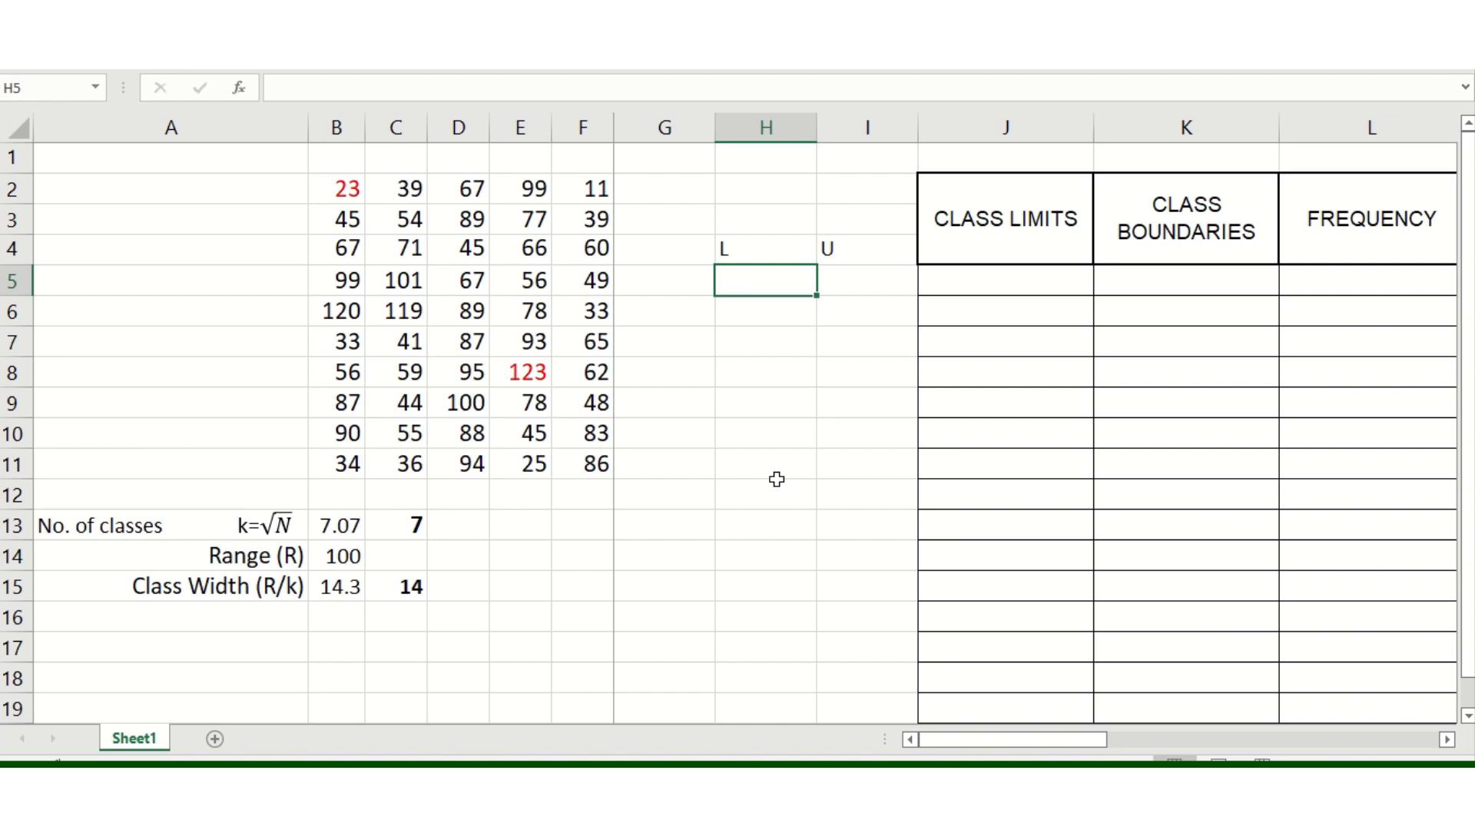
text(20)
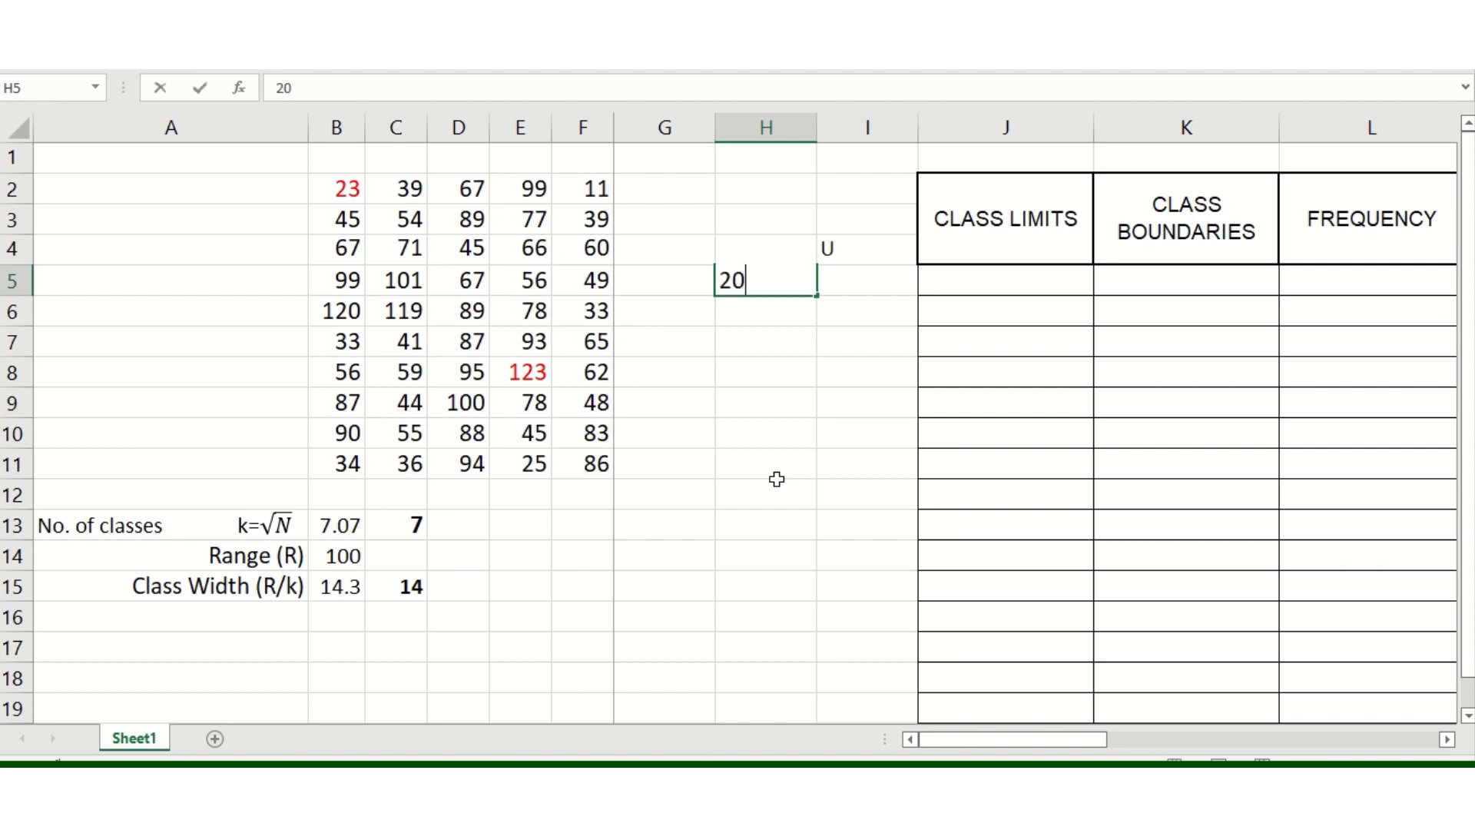
key(Tab)
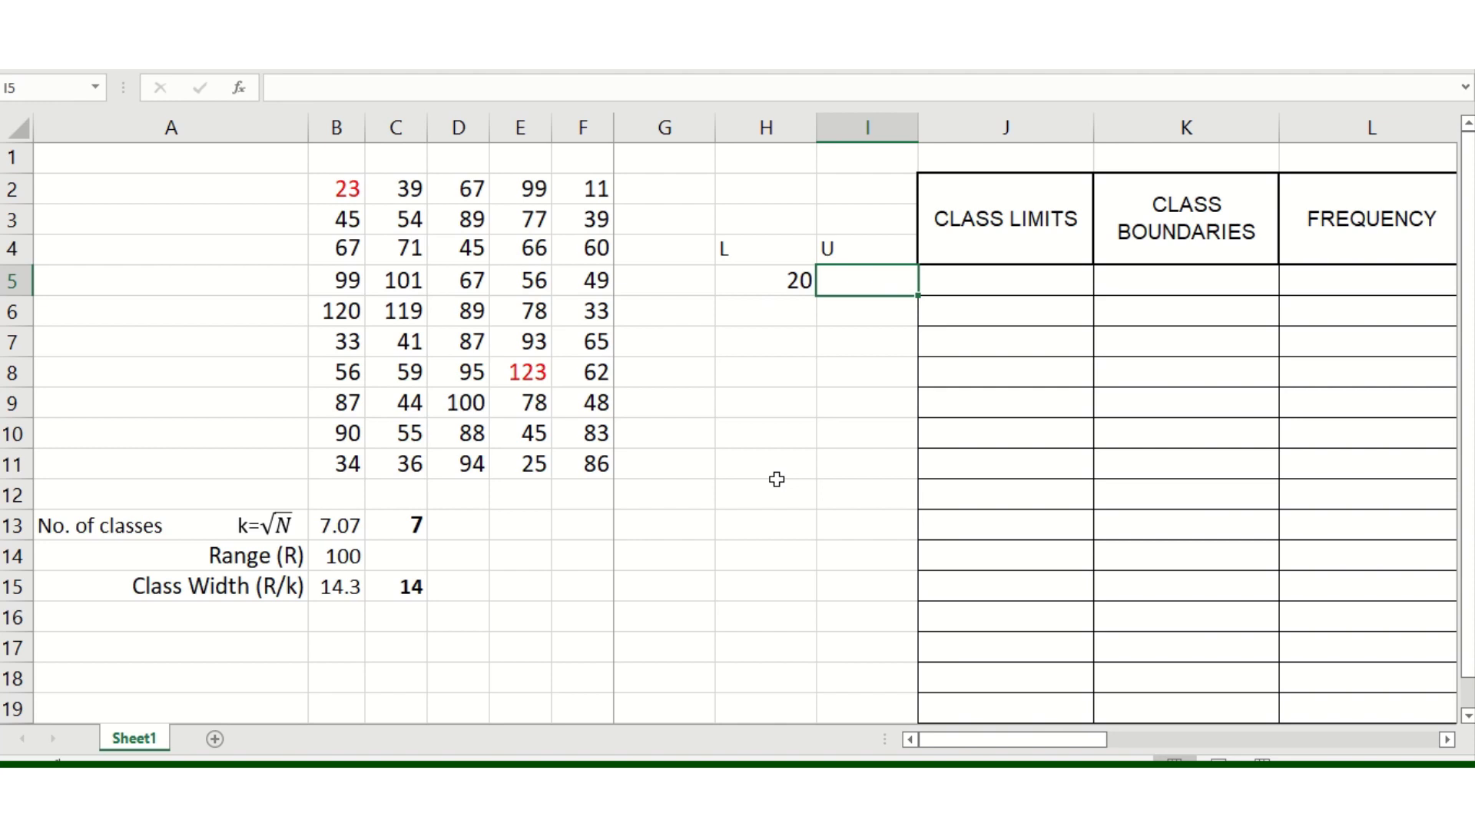
- Calculate the first upper class limit in I5 with the formula =H5+13
text(=)
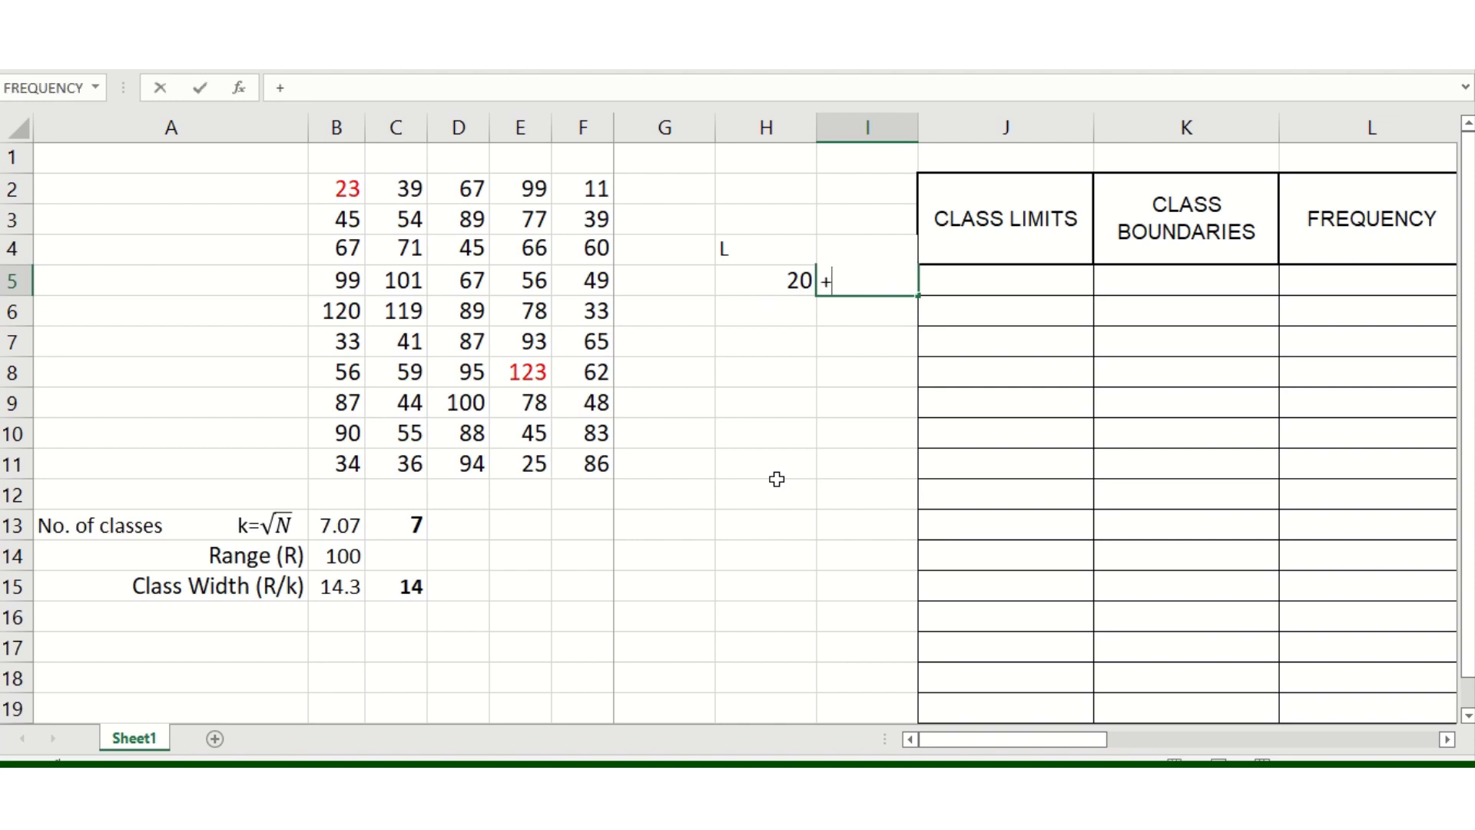
key(Left)
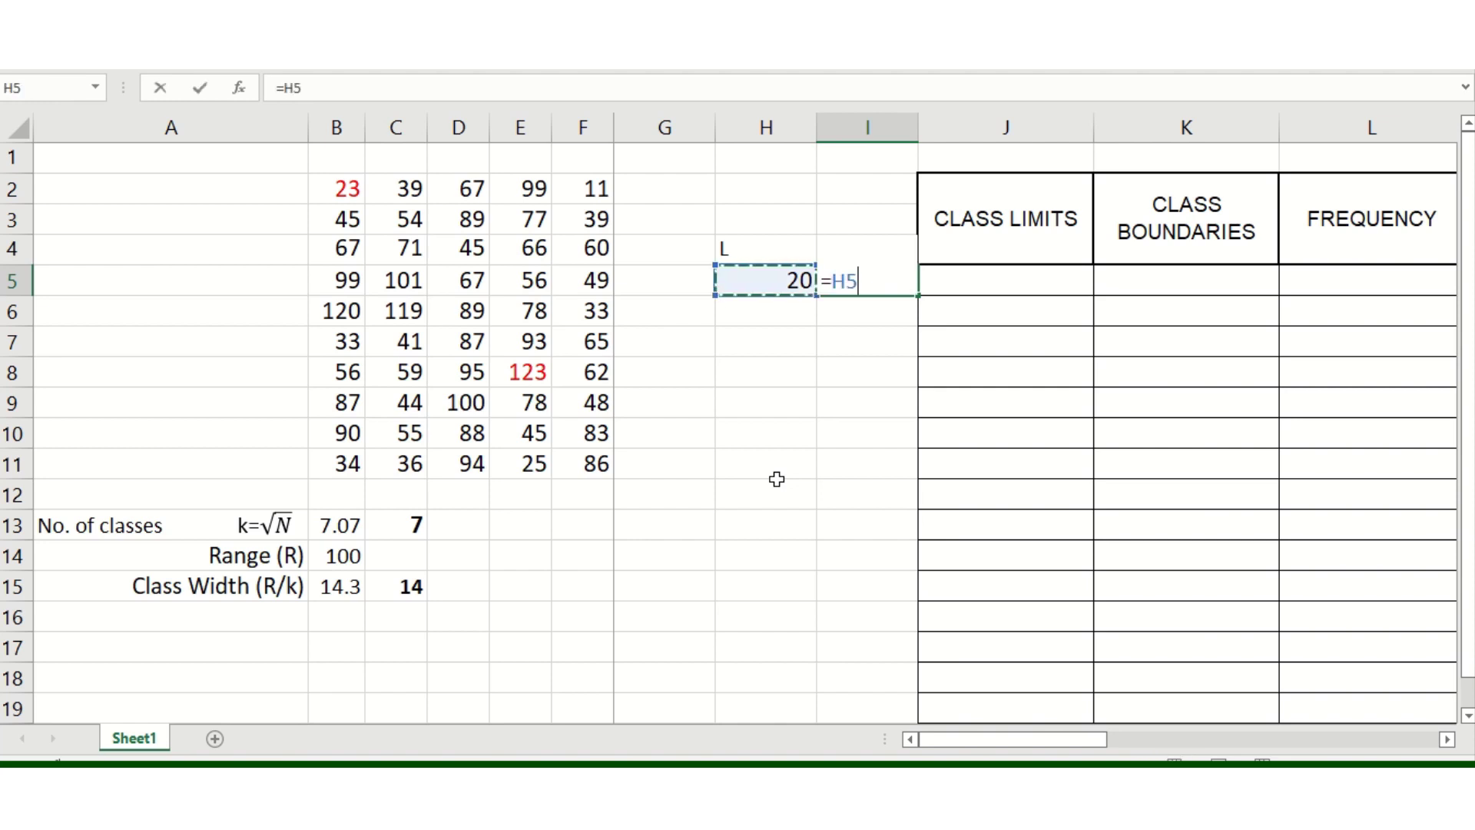
text(+)
text(13)
key(Return)
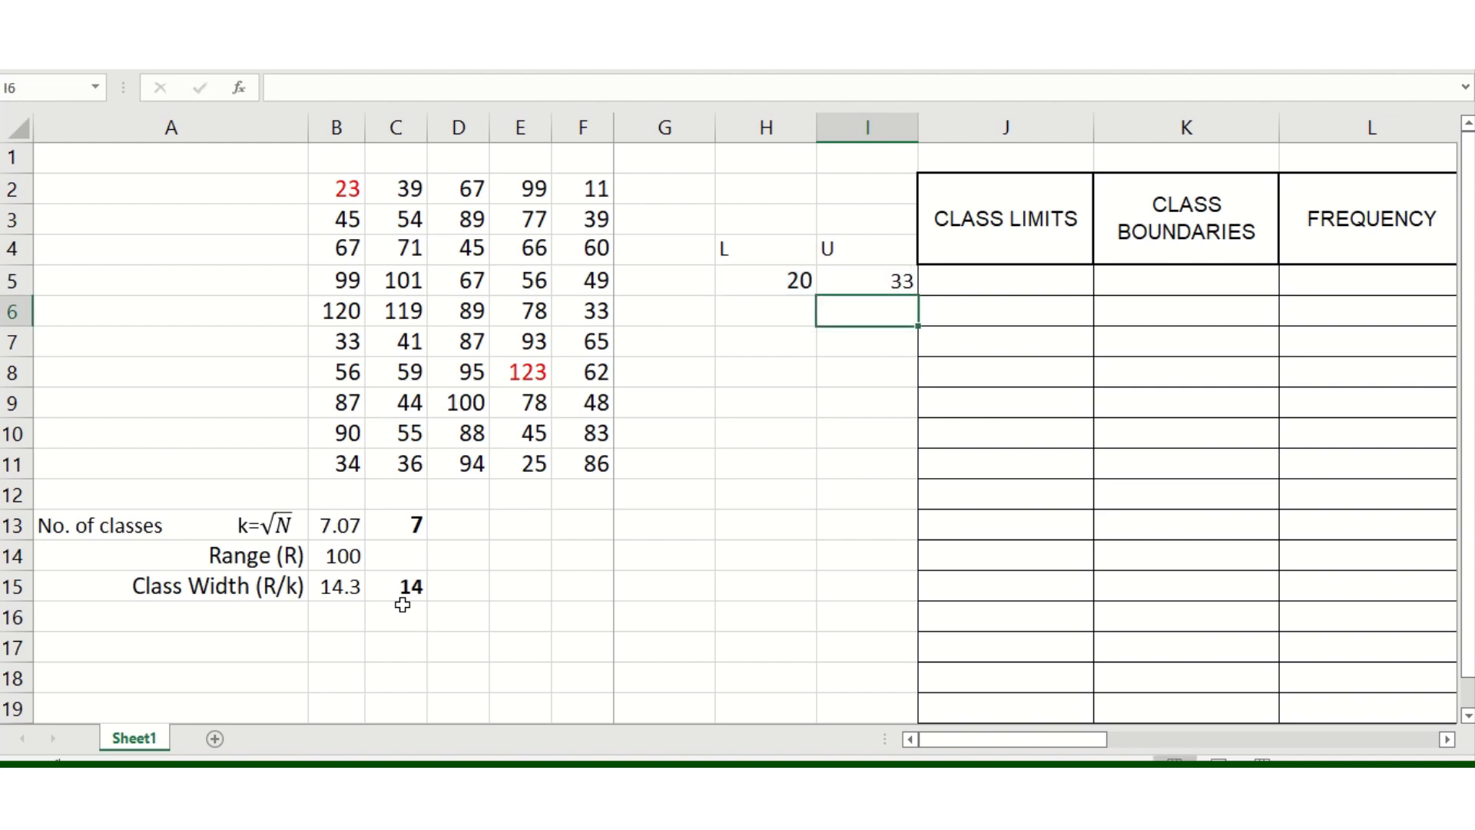
key(Up)
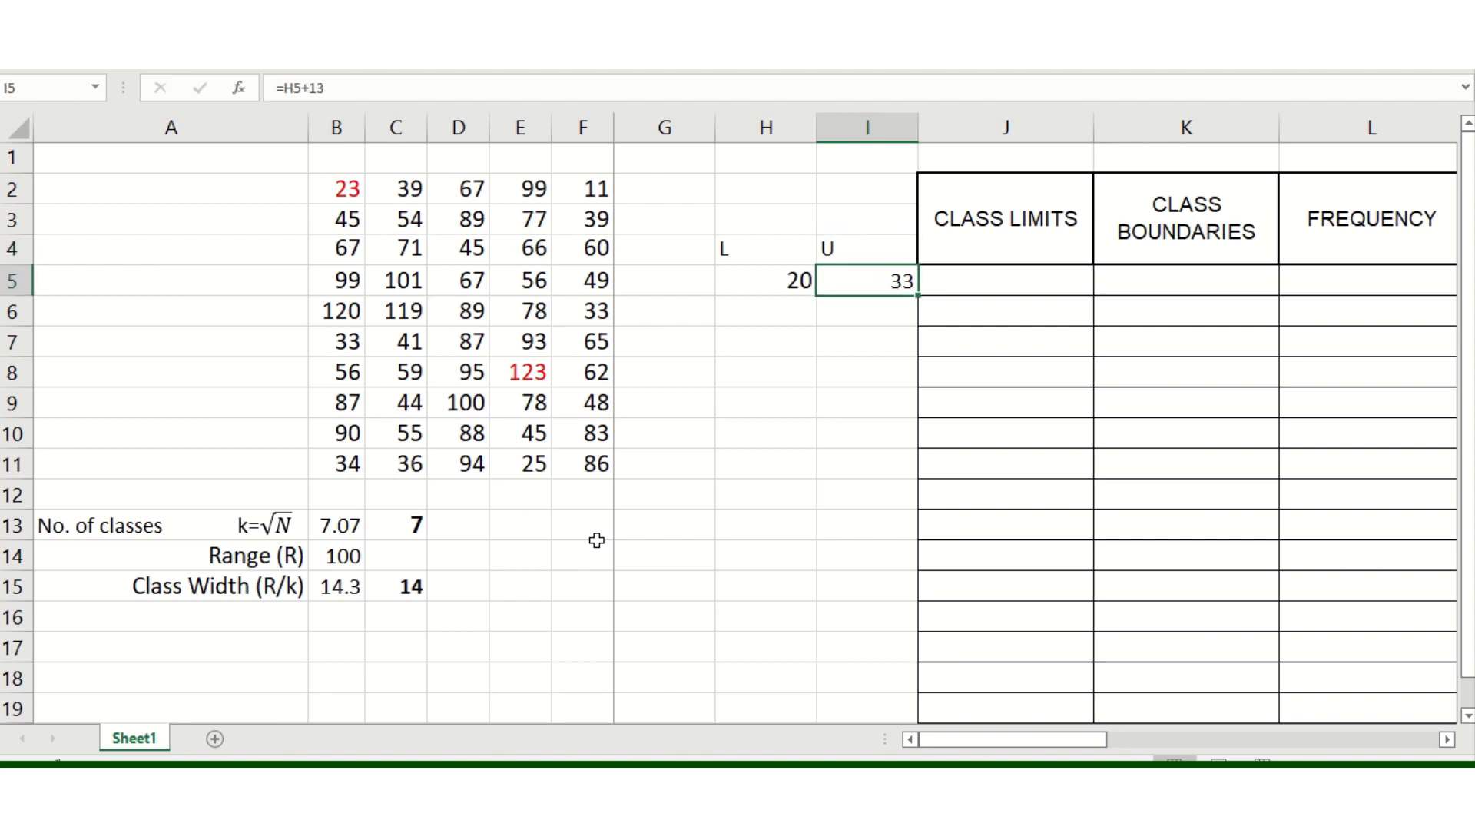
- Calculate the second lower class limit in H6 with the formula =I5+1
key(Down)
key(Left)
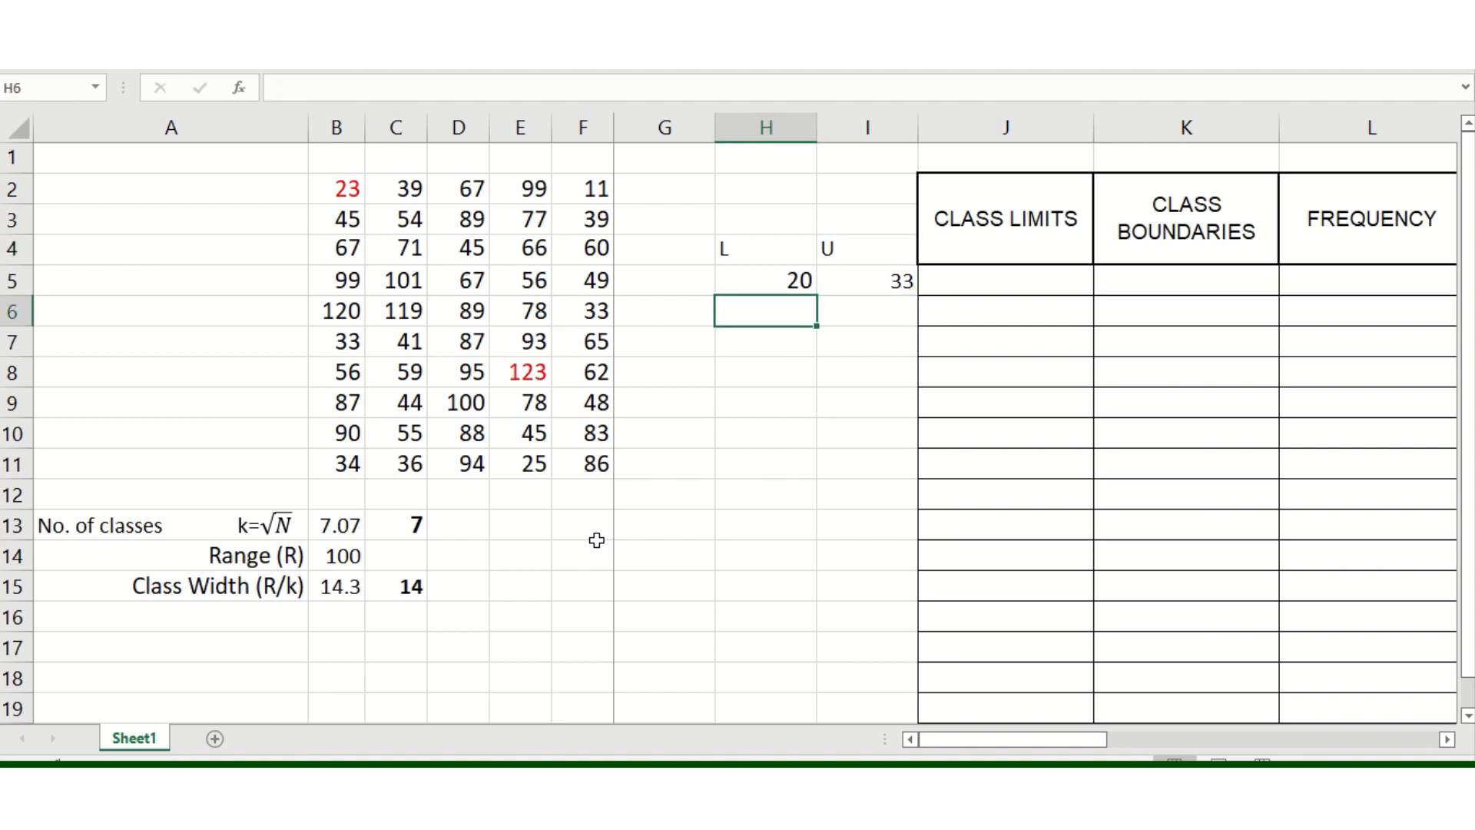
text(=)
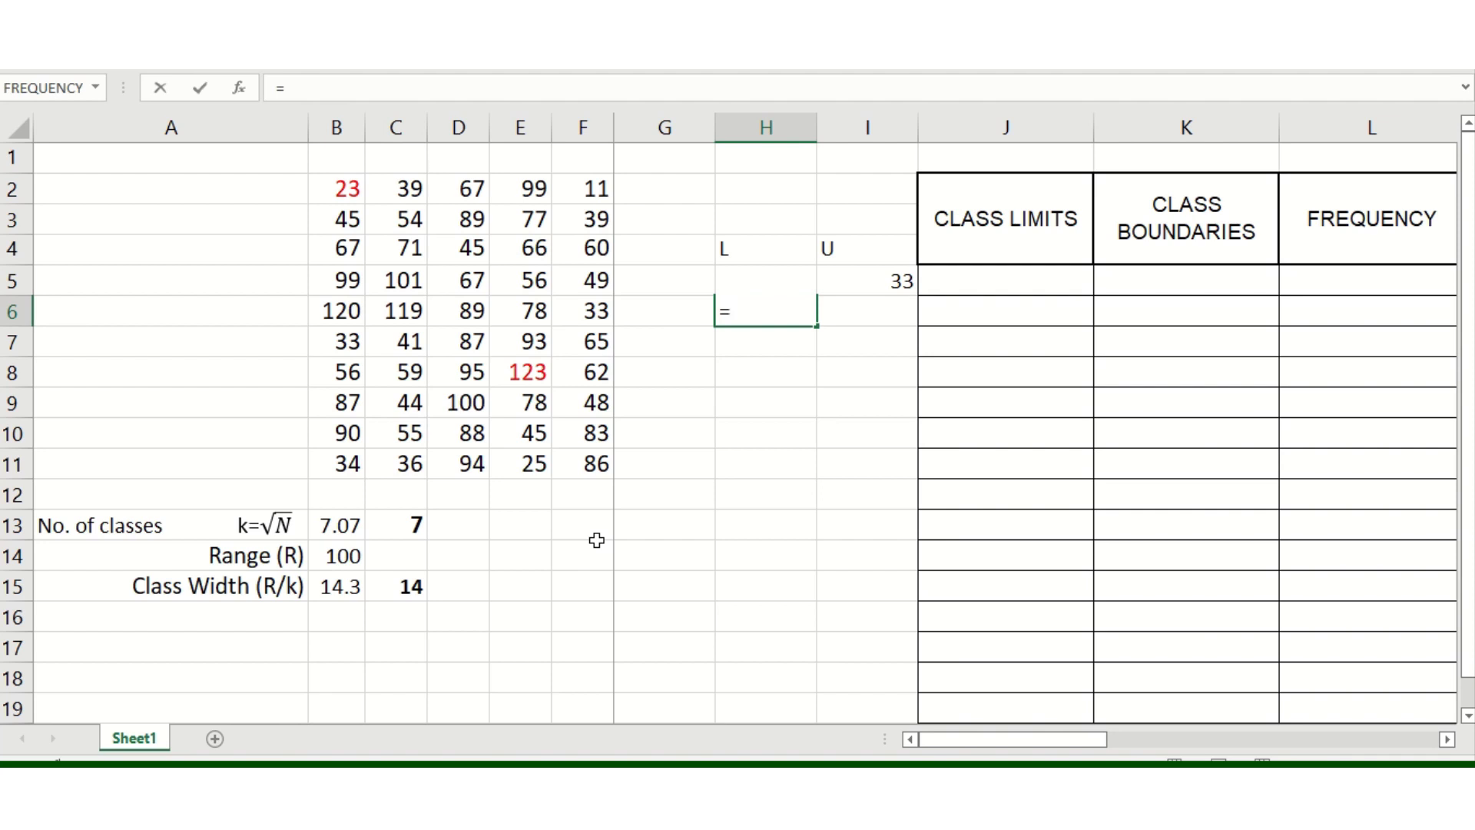
click(903, 281)
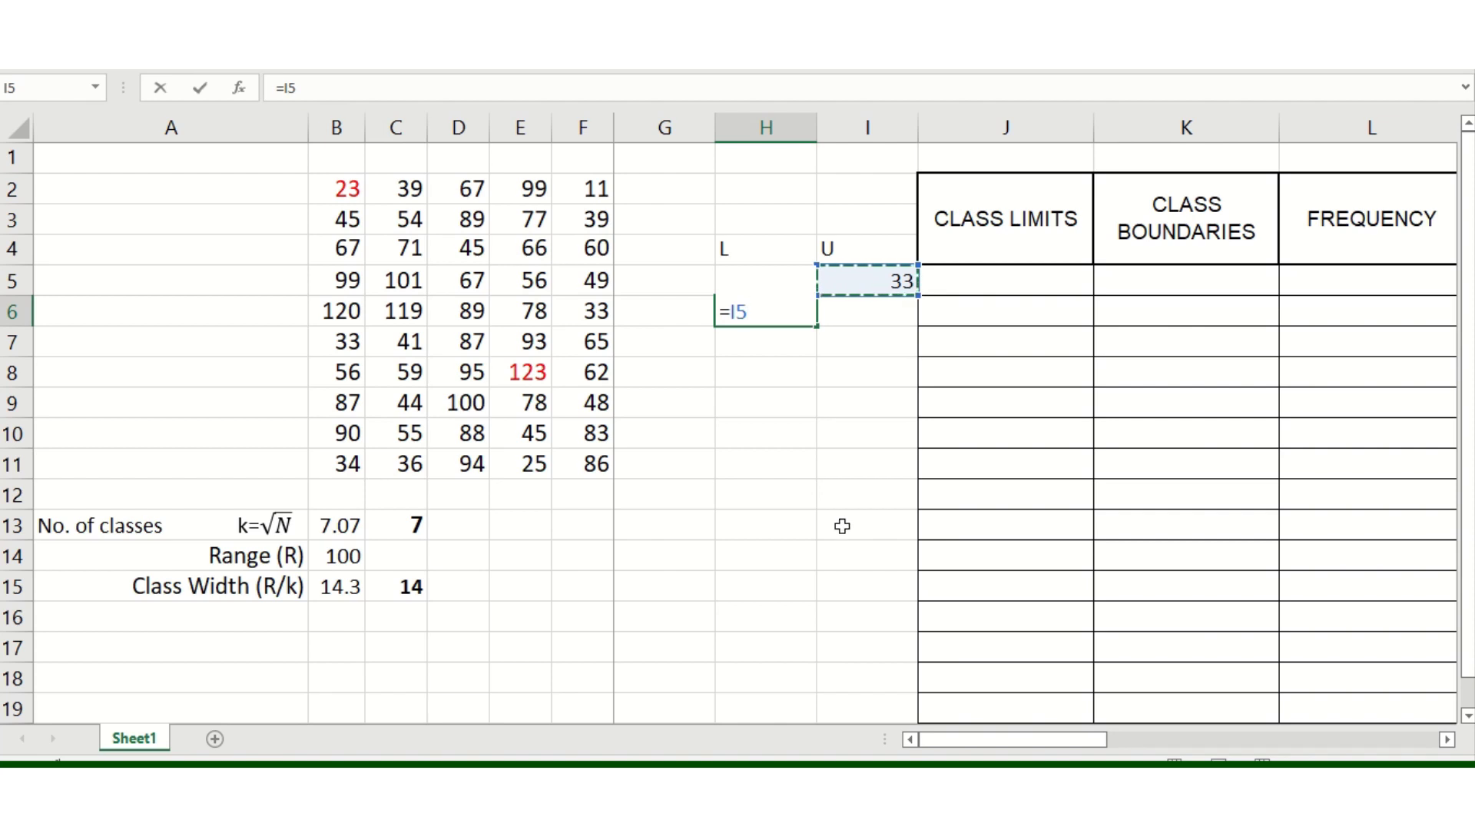
text(+1)
key(ctrl+Return)
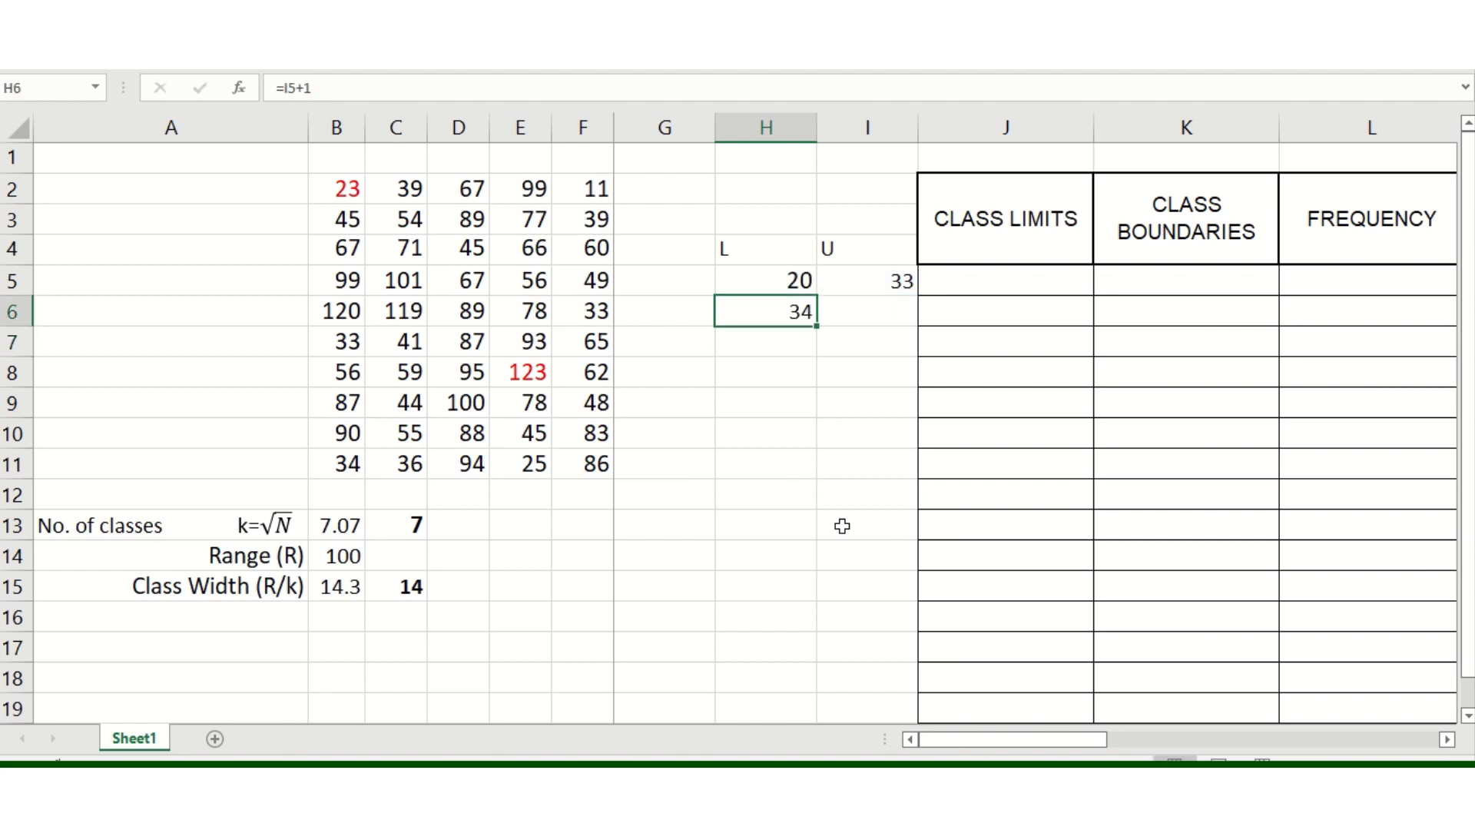
key(Right)
text(=)
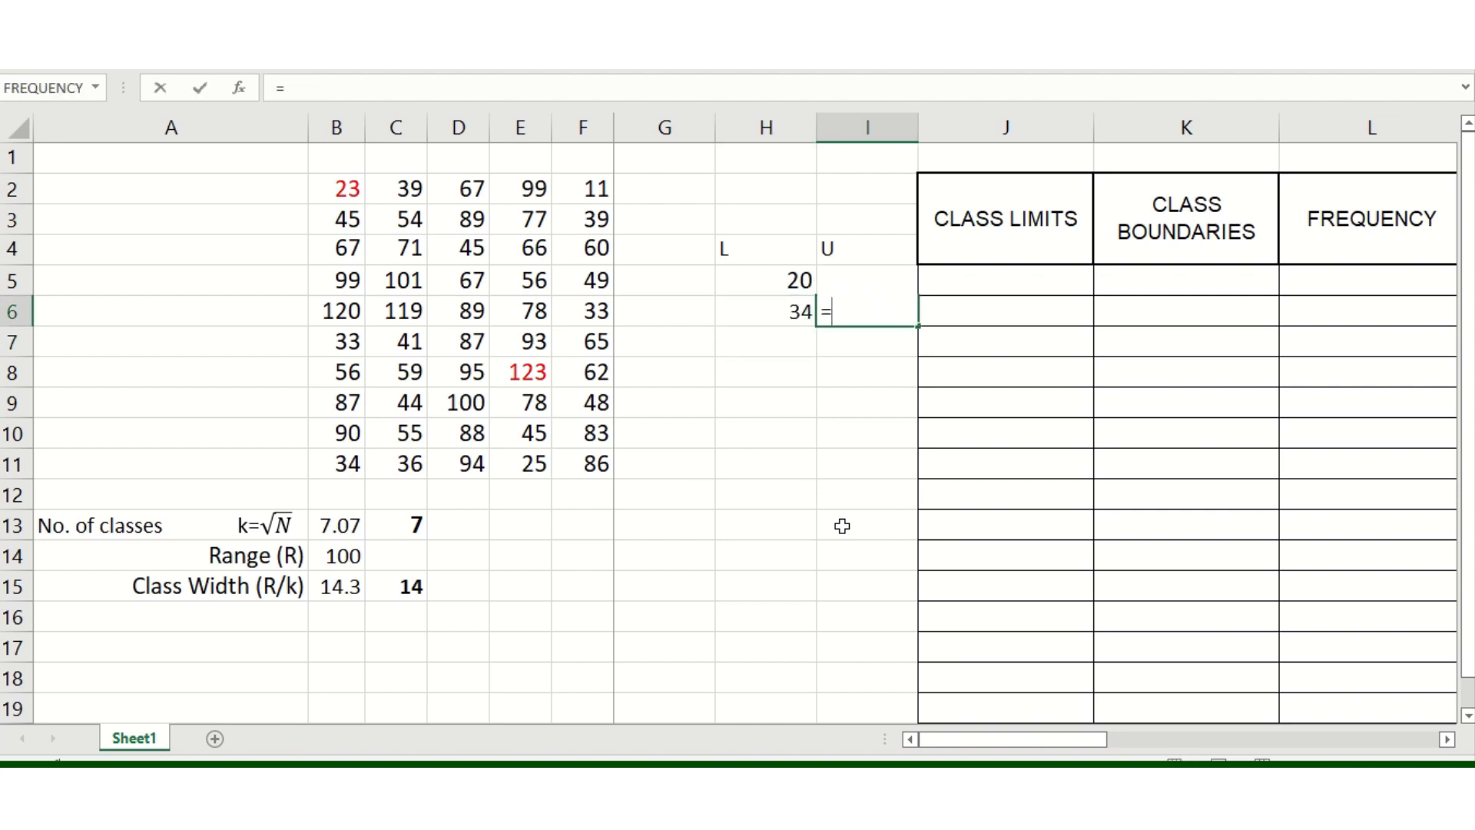
key(BackSpace)
key(Escape)
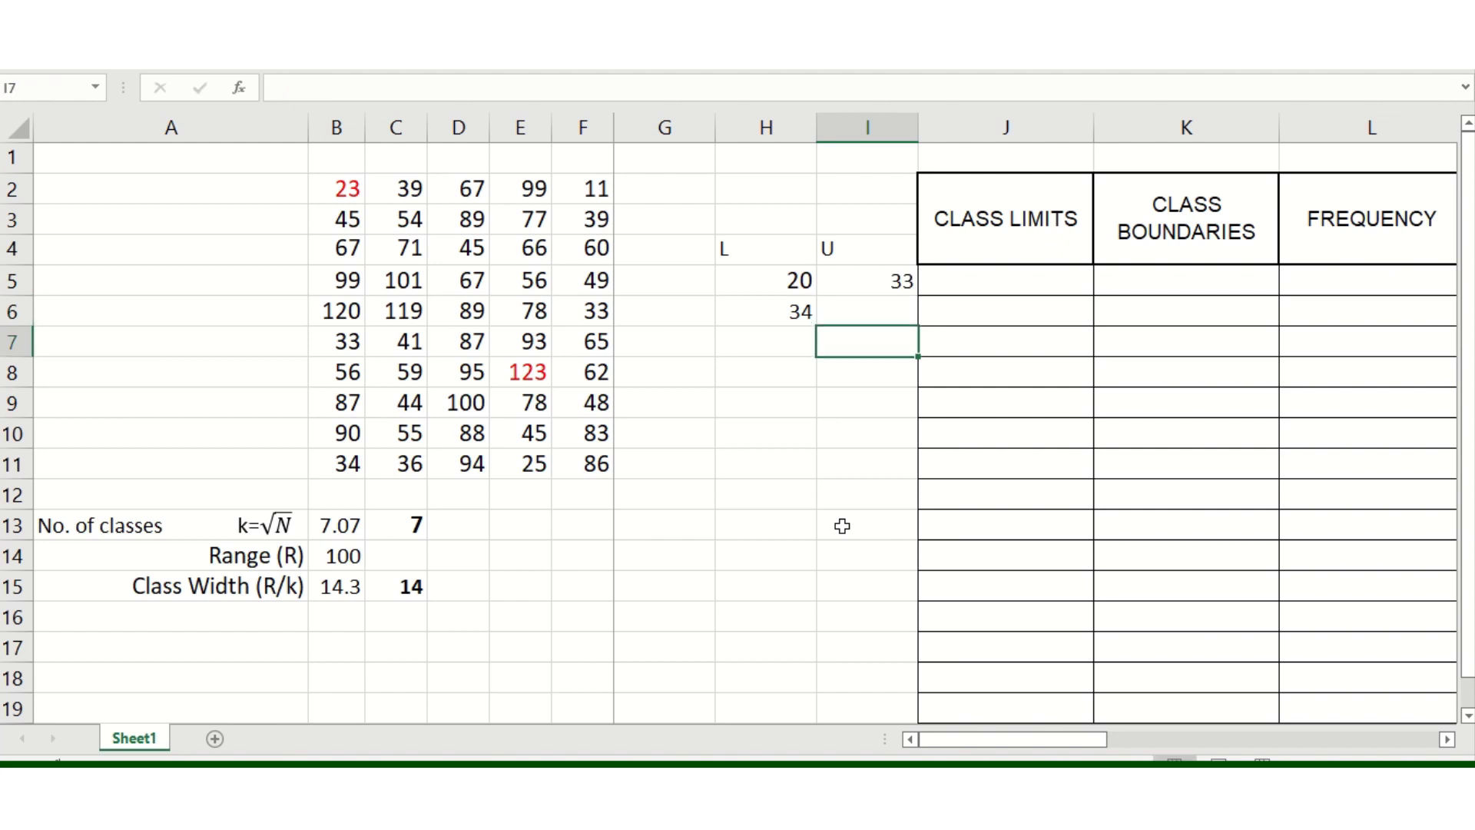
key(Up)
key(Left)
key(Right)
key(Down)
key(Left)
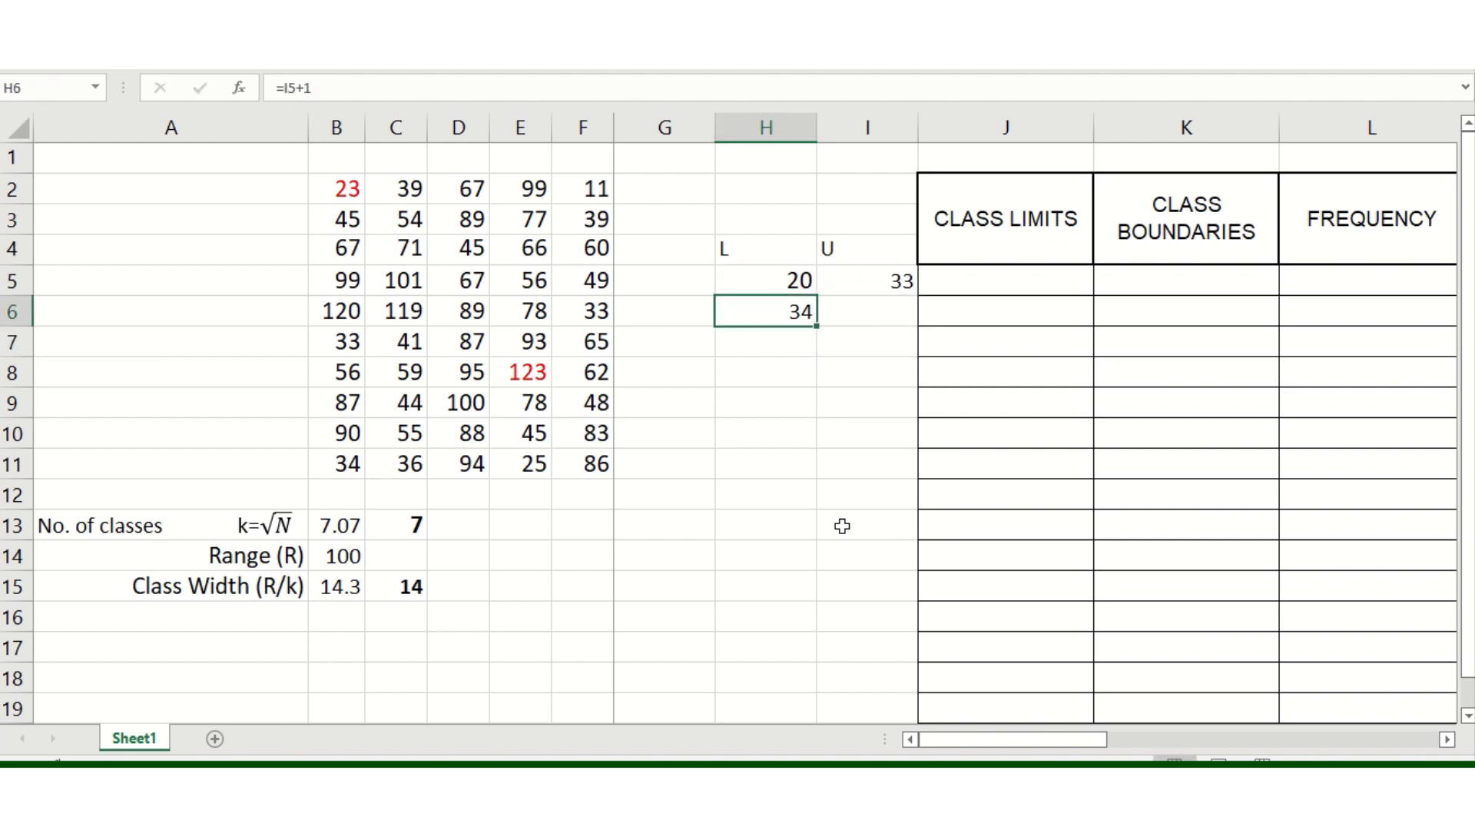
key(Right)
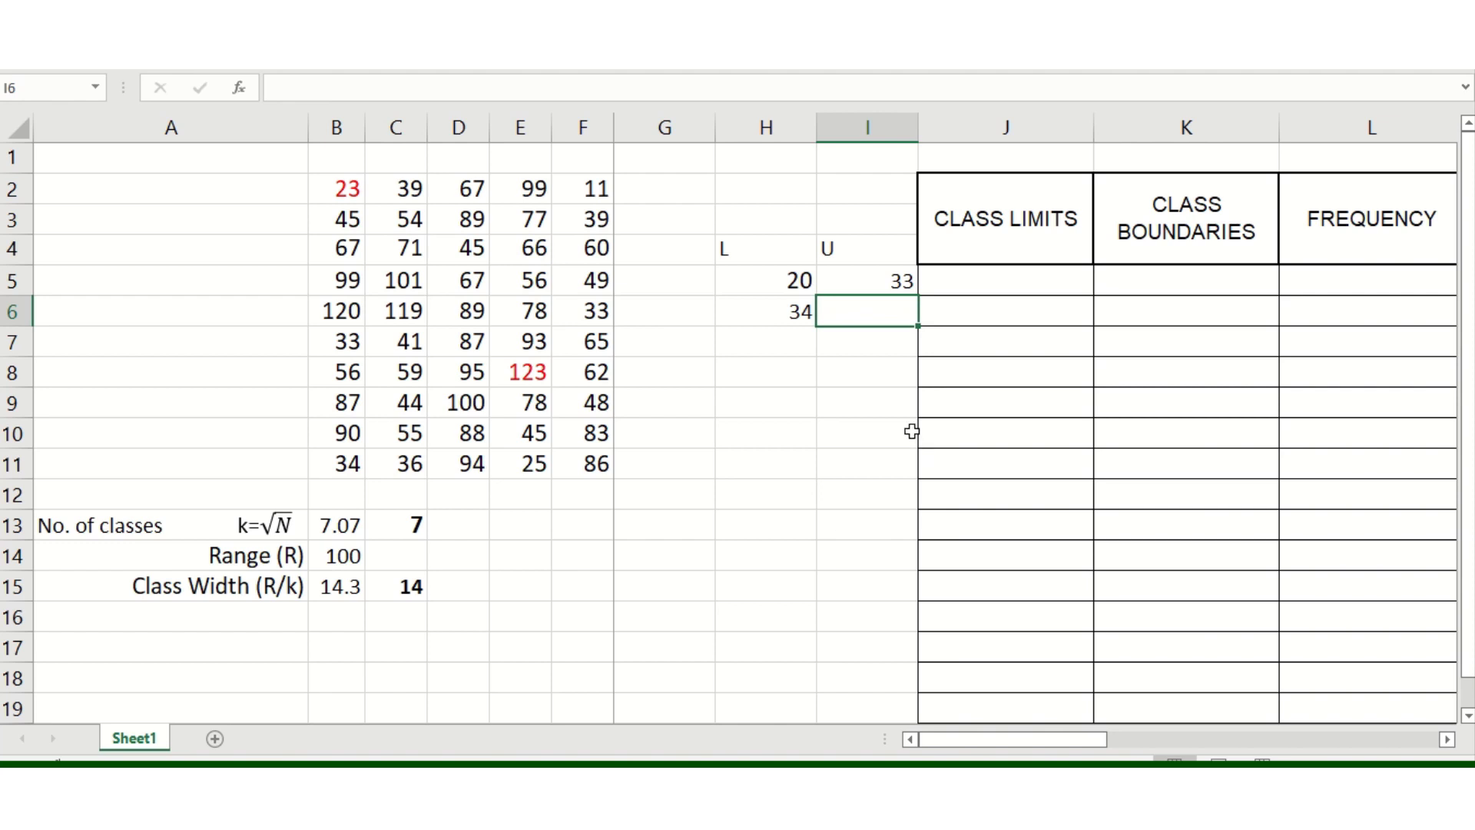
- Fill the upper limit formula from I5 down to I12 and the lower limit formula from H6 down to H12
click(878, 278)
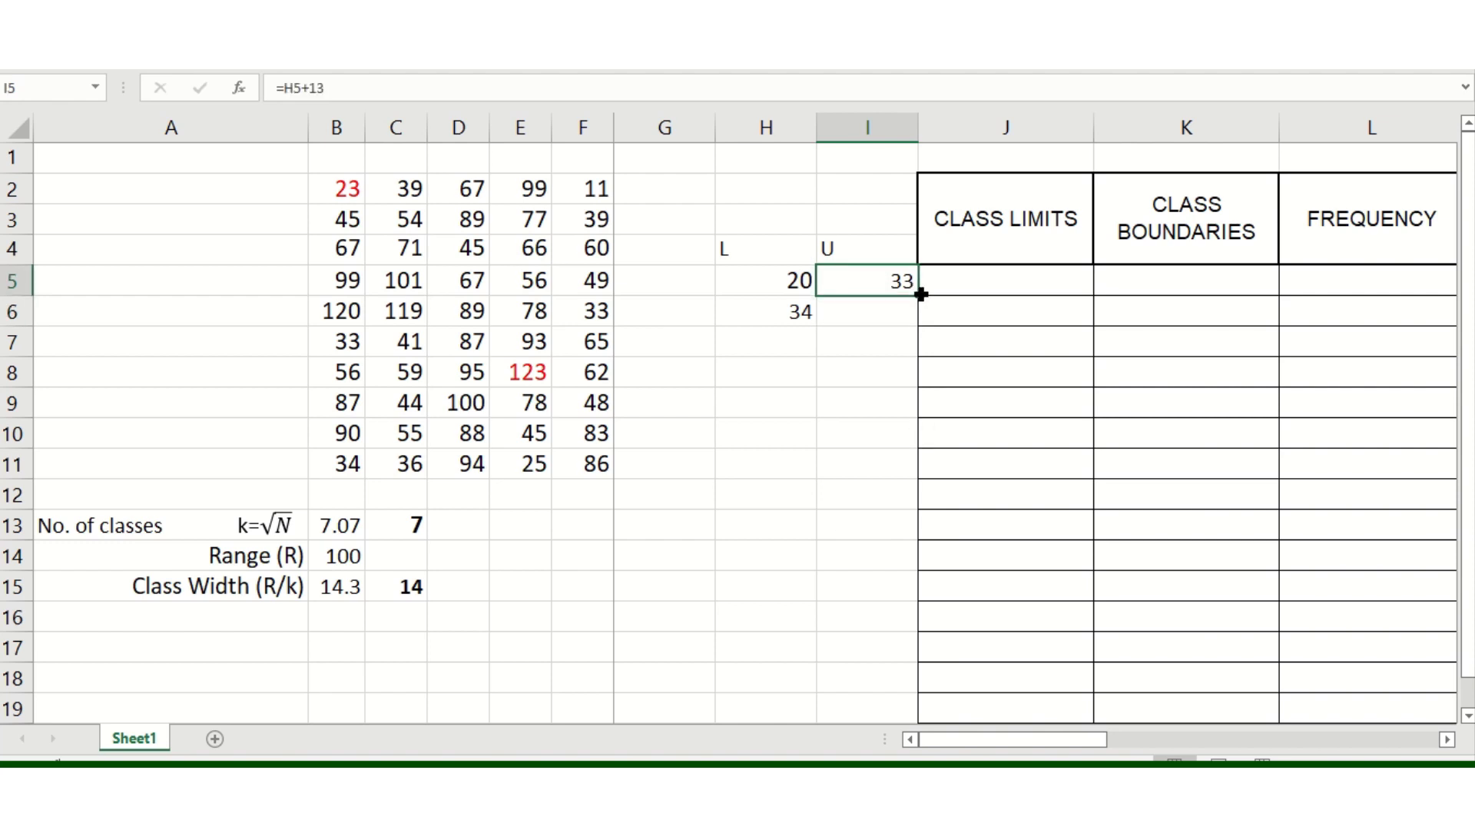
drag(920, 294, 911, 511)
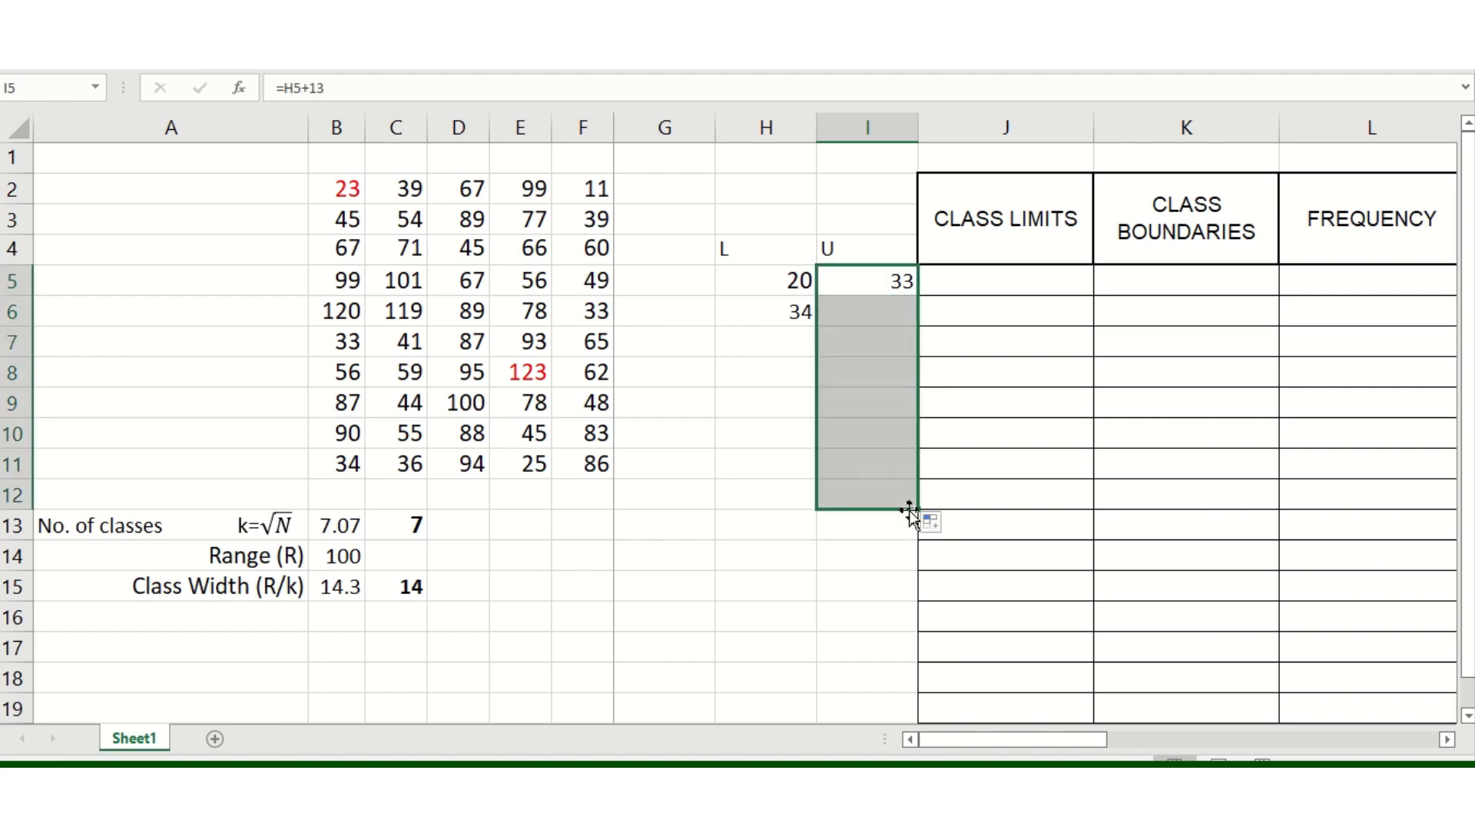
click(793, 330)
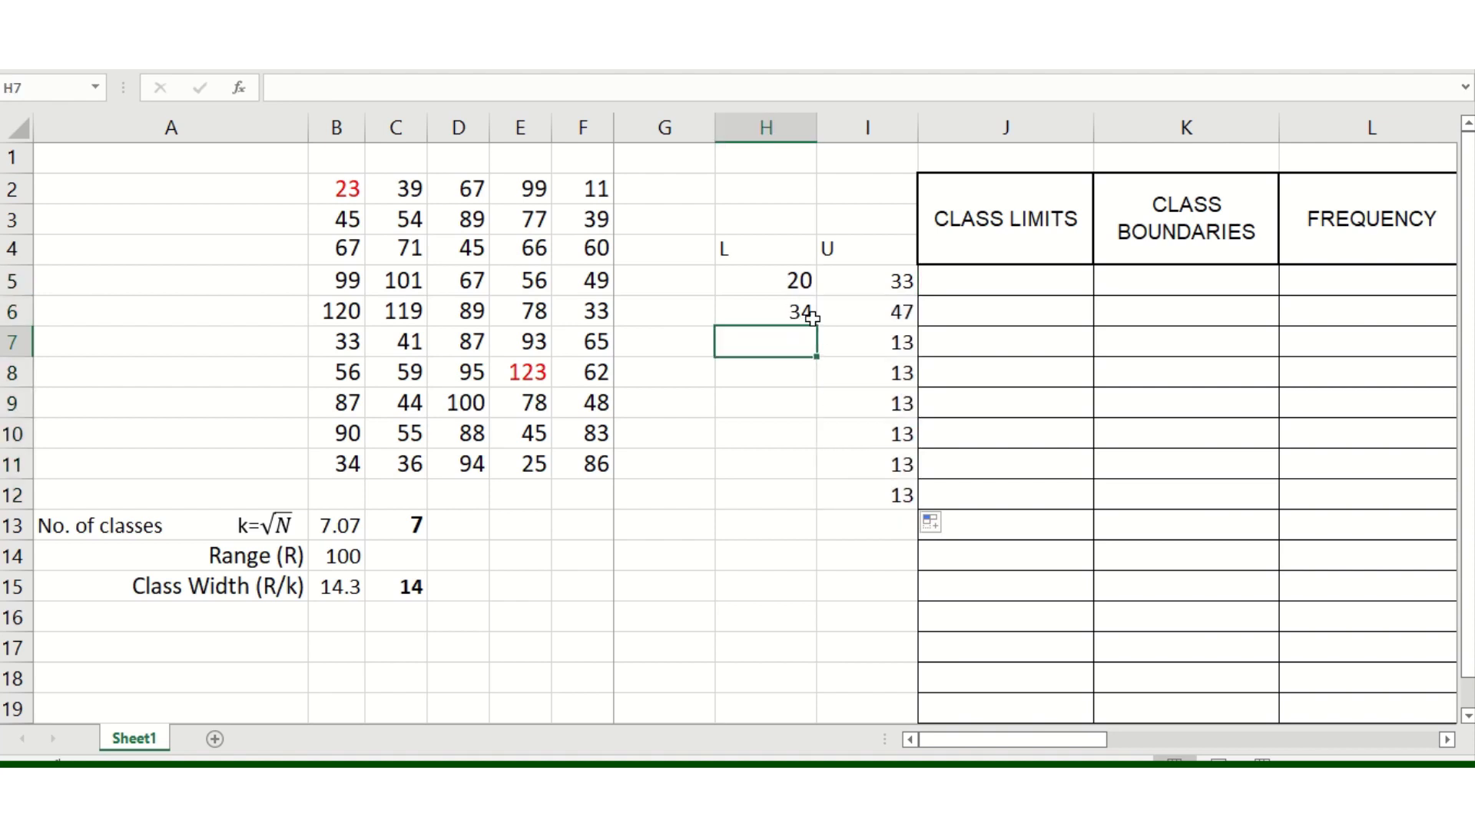
click(812, 318)
drag(817, 326, 816, 508)
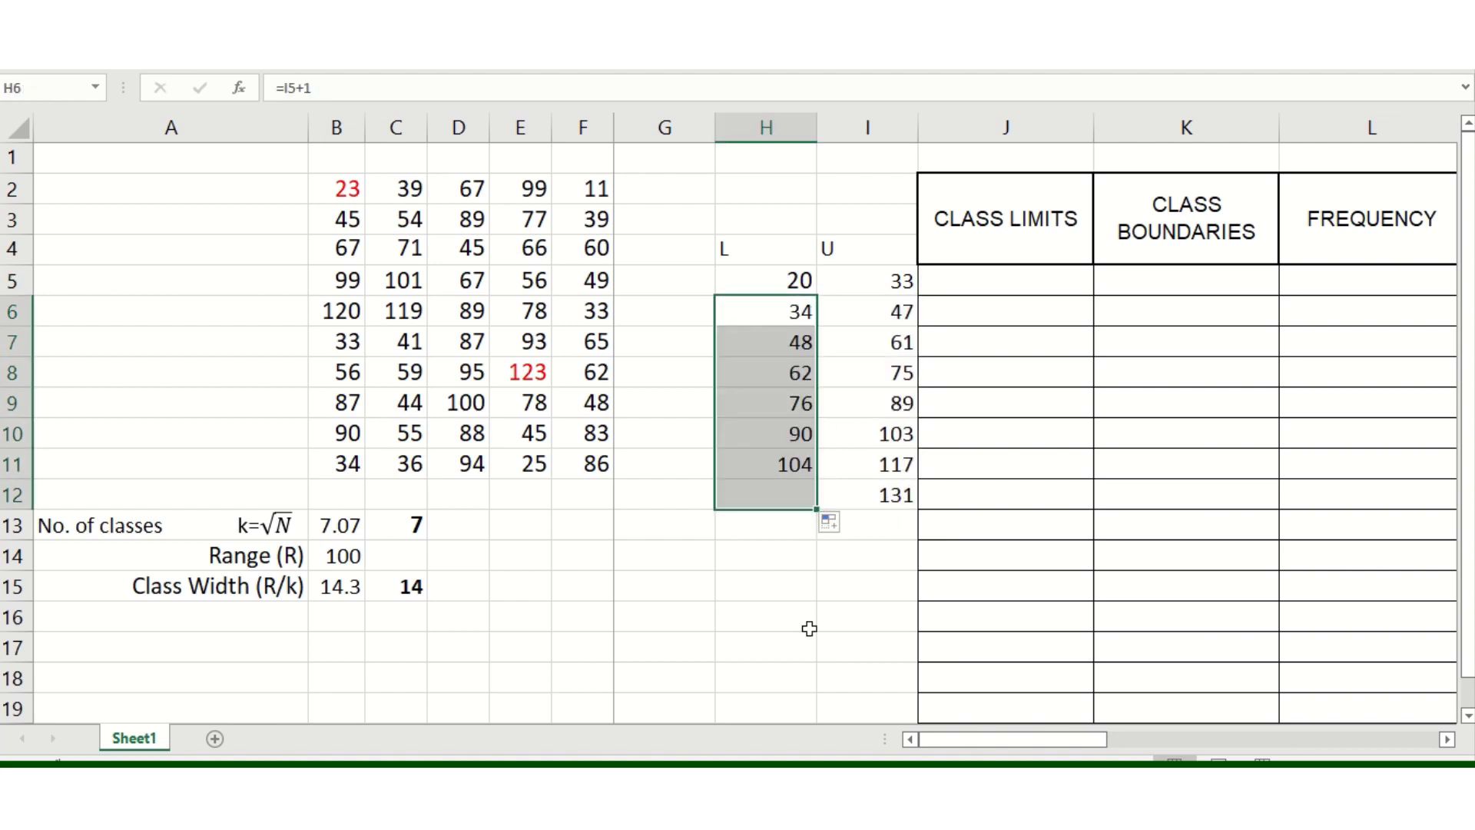
click(792, 501)
click(795, 584)
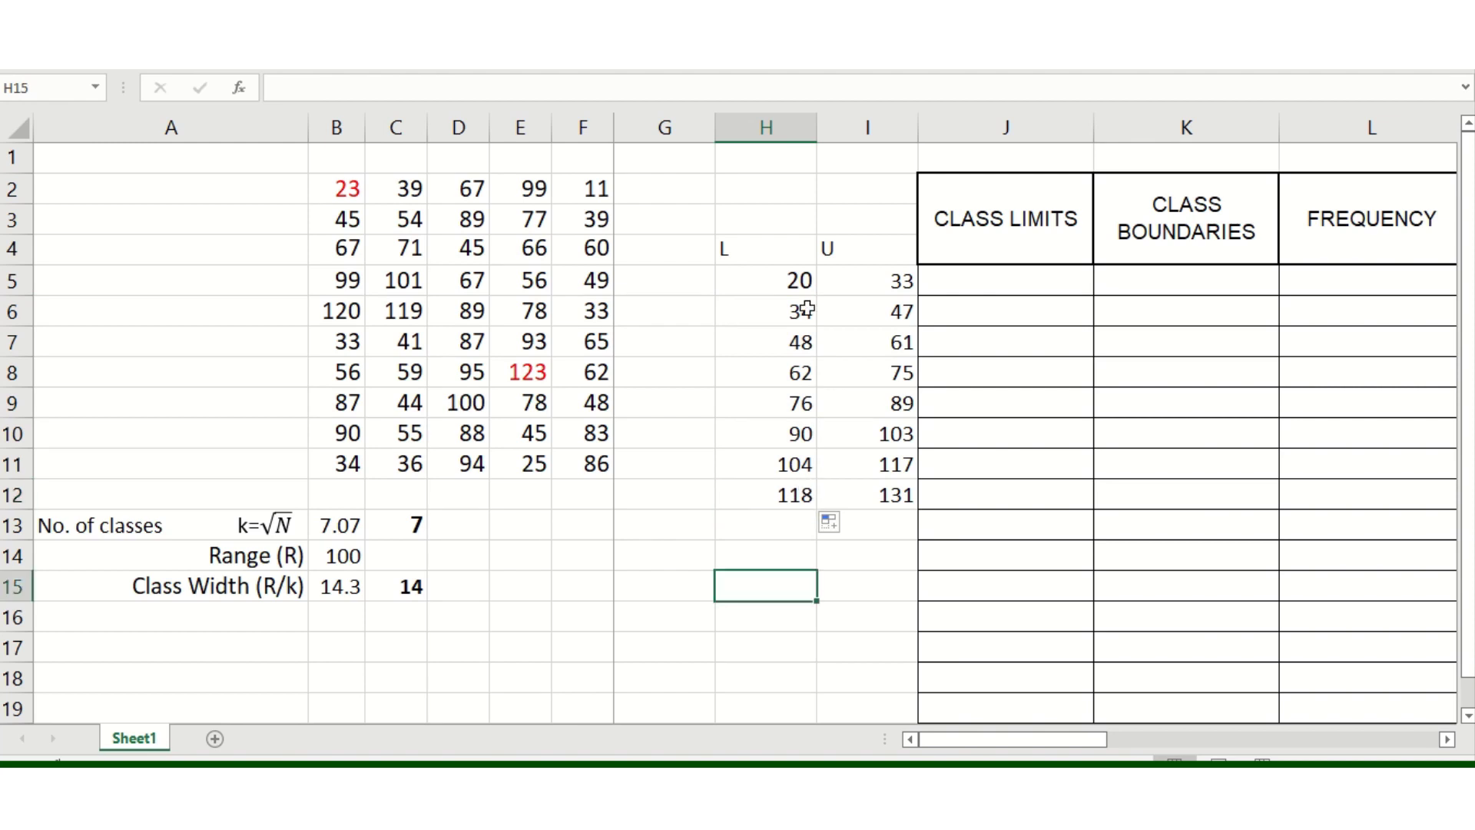
drag(801, 282, 866, 492)
drag(769, 525, 722, 577)
click(738, 585)
- Enter 20-33 in J5 as the first entry of the Class Limits column
click(1009, 272)
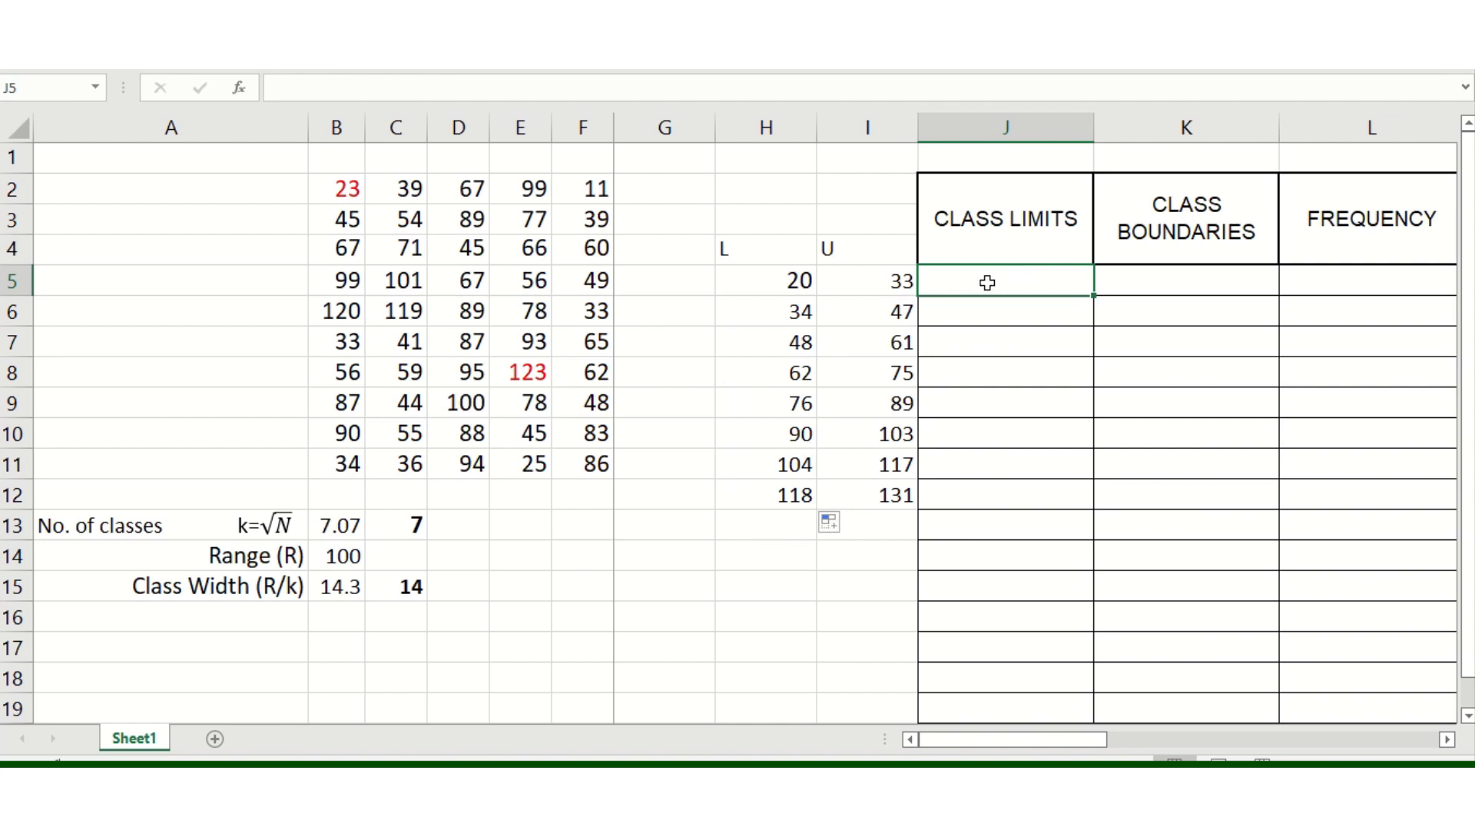
text(20-33)
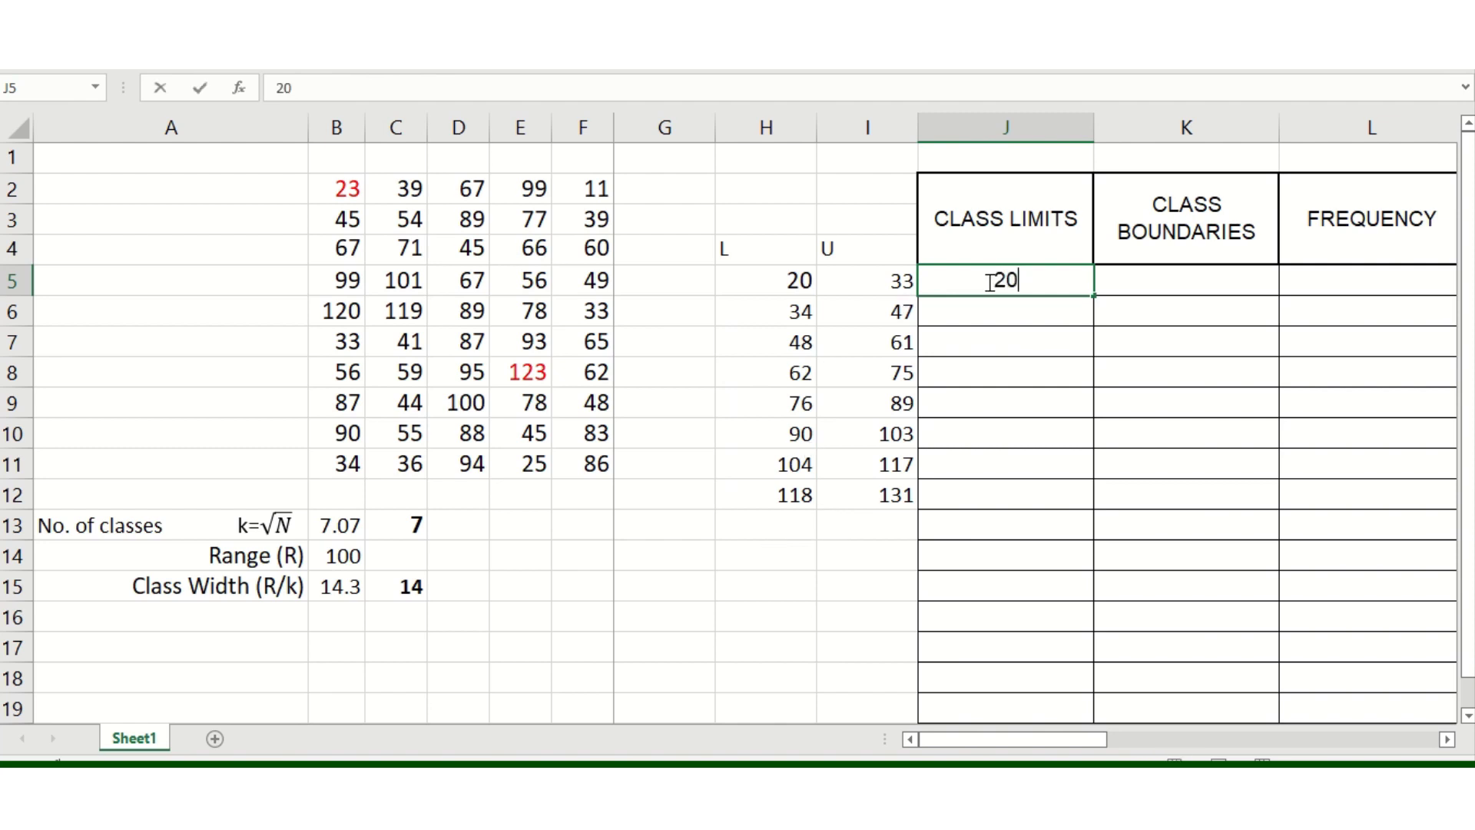
key(Return)
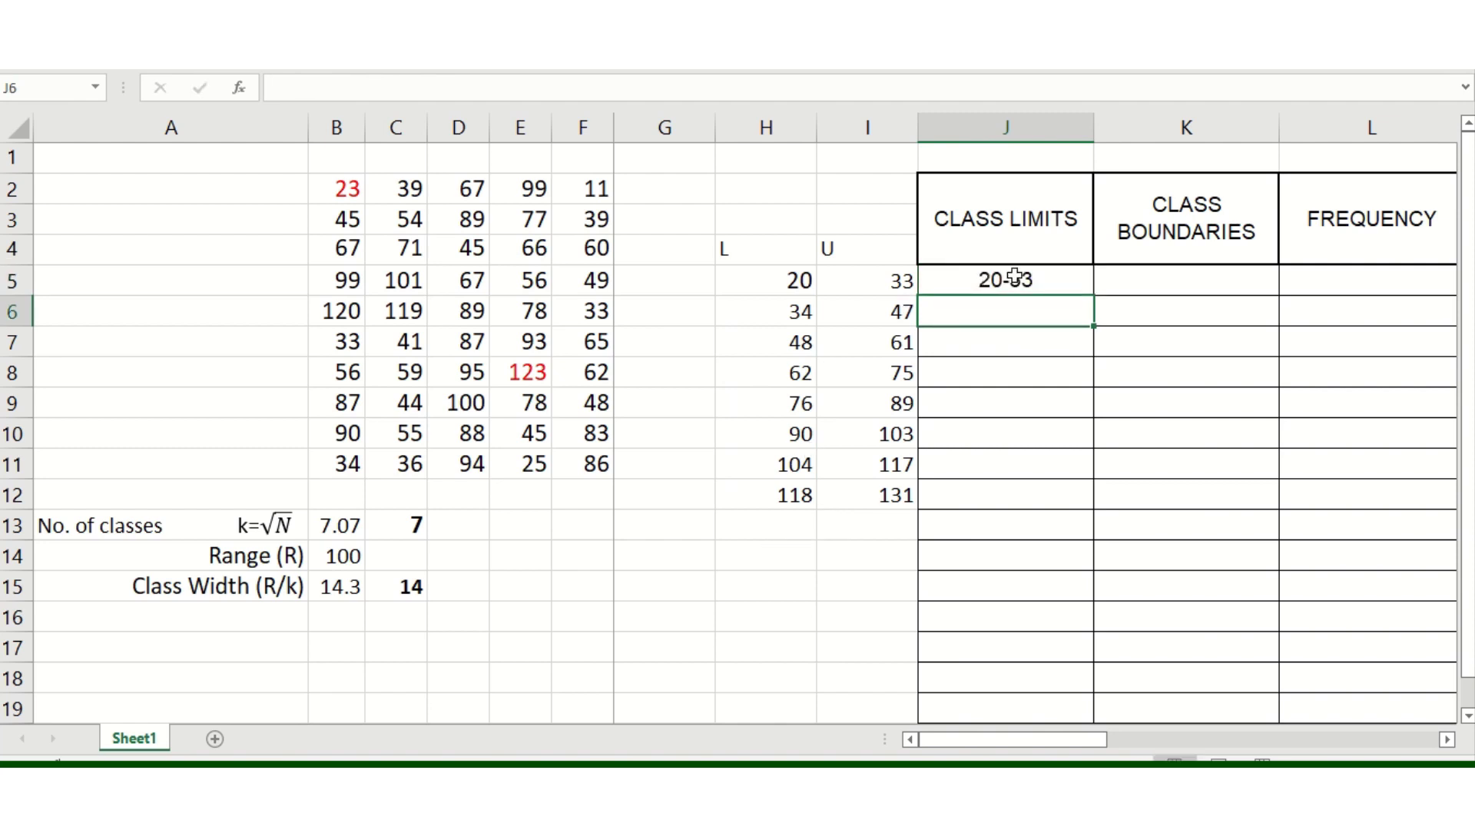
key(Up)
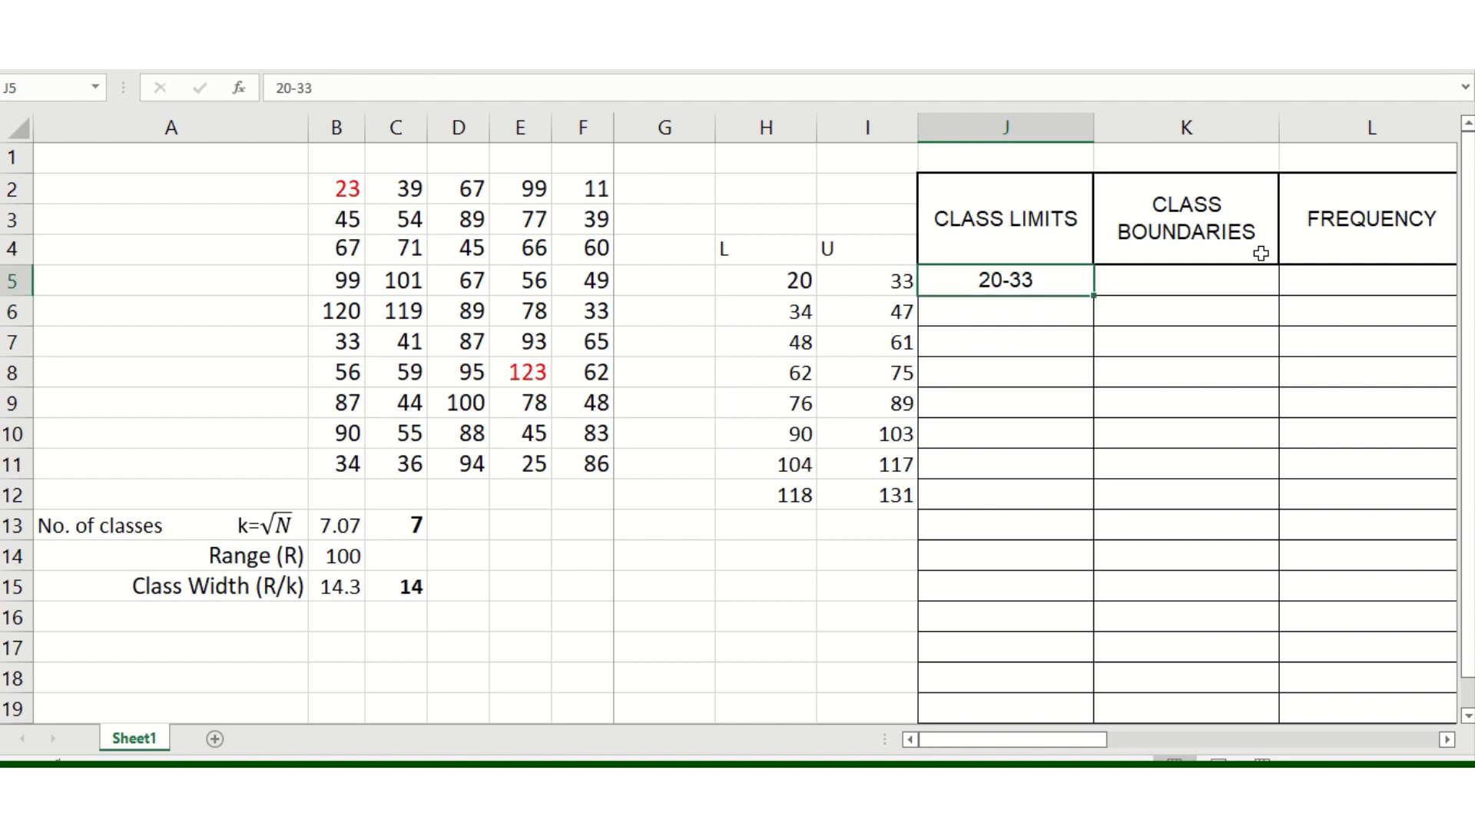
- Enter 34-47 in J6 and accept the suggested Flash Fill entries for the remaining class limits down to J12
key(Down)
text(34-47)
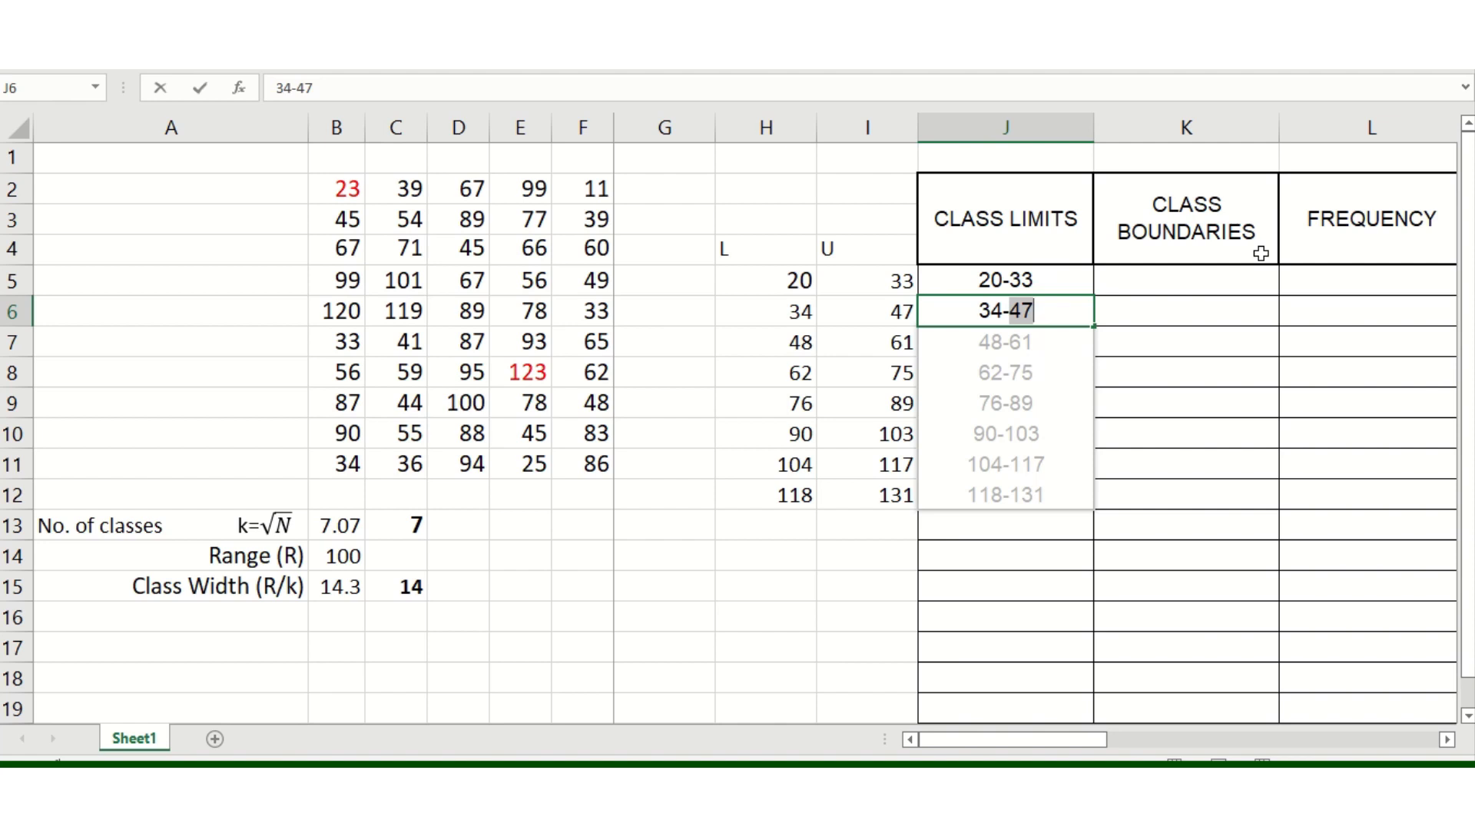
key(Return)
- Examine the filled entries in the Class Limits column
key(Down)
key(Down)
key(Down)
key(Down)
key(Down)
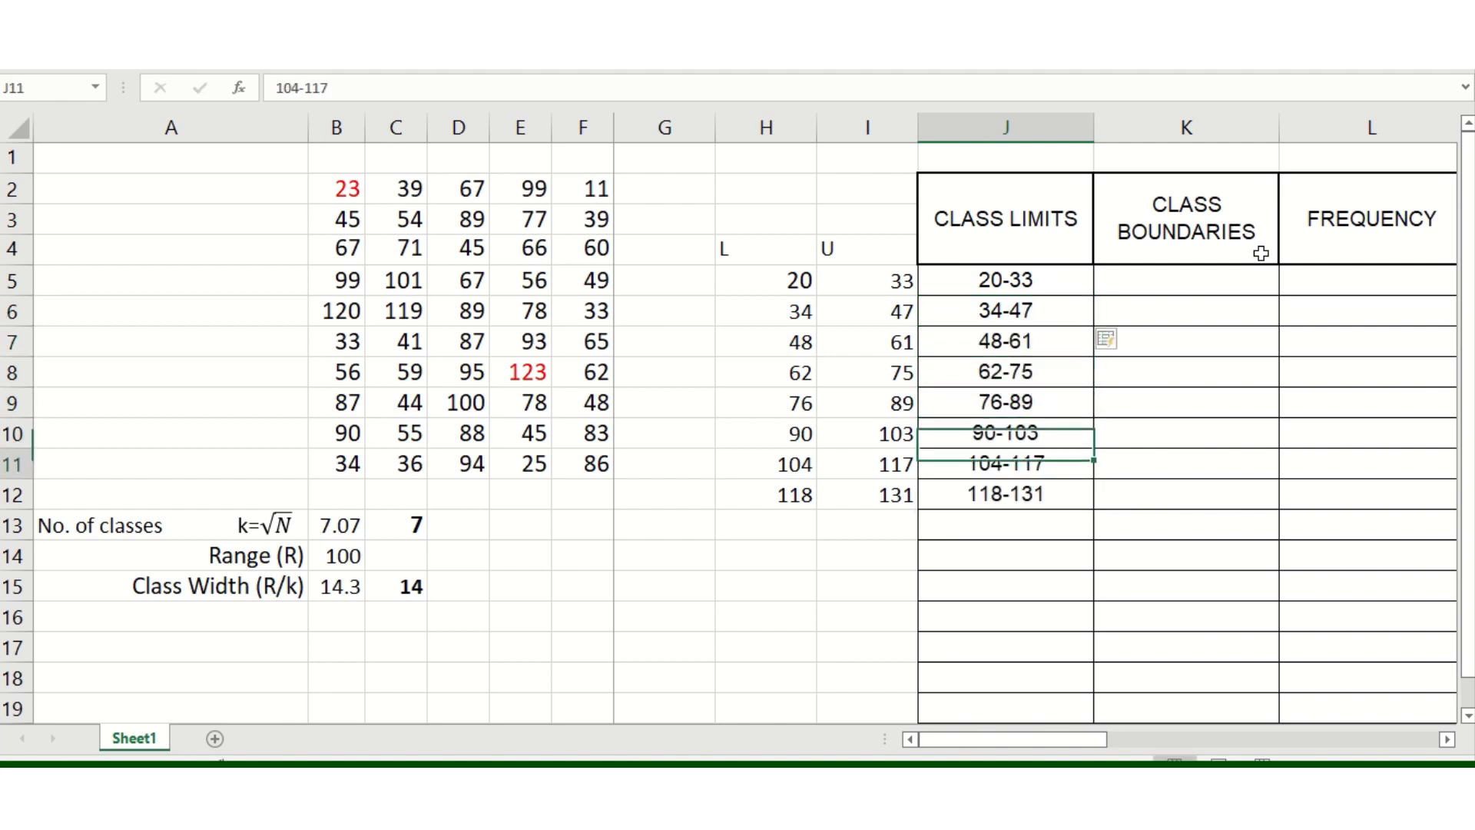
key(Up)
key(Up)
key(Up)
key(Up)
key(Up)
key(Up)
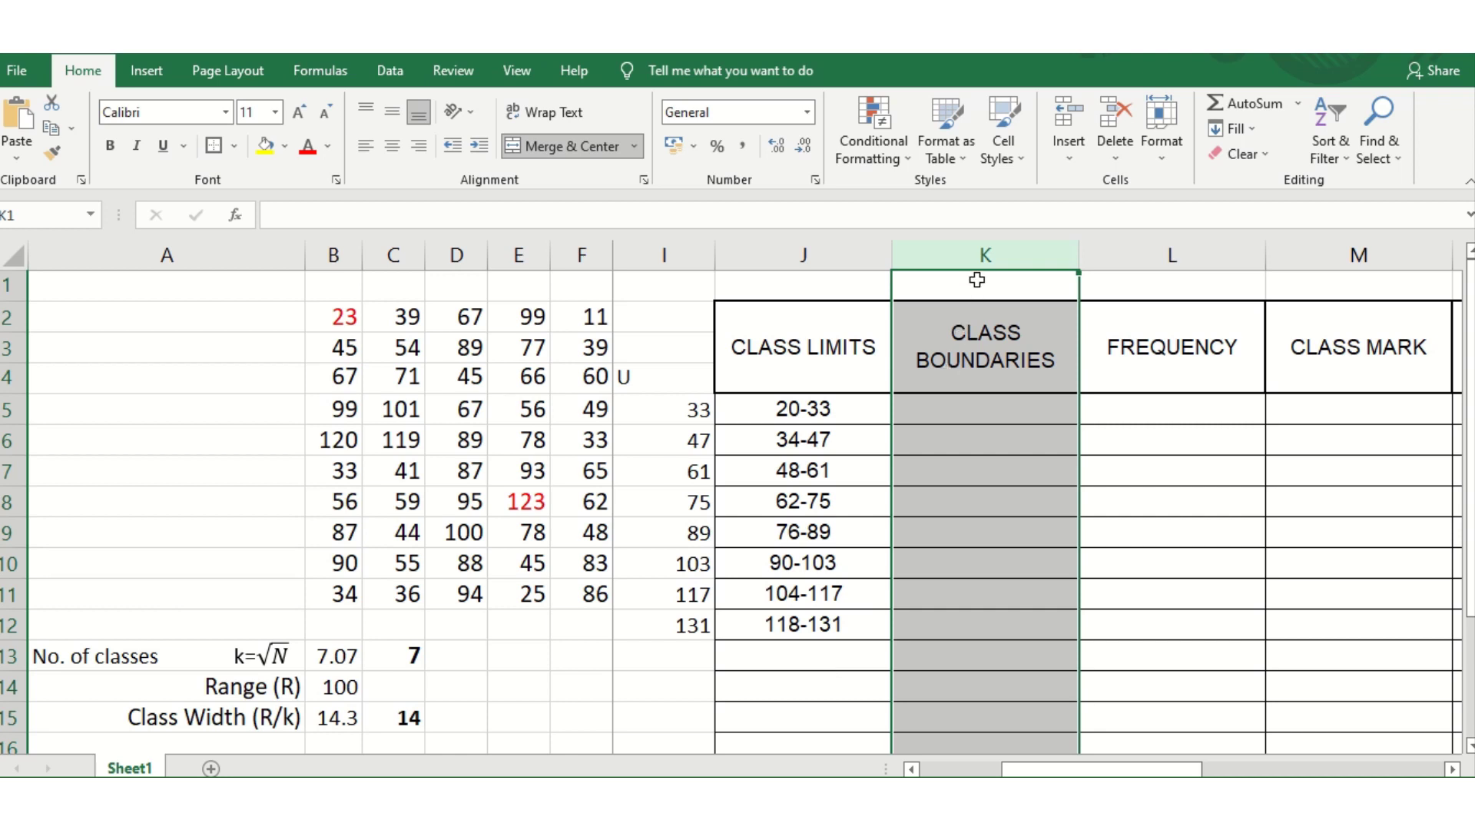
- Insert two blank columns between the Class Limits and Class Boundaries columns
click(965, 256)
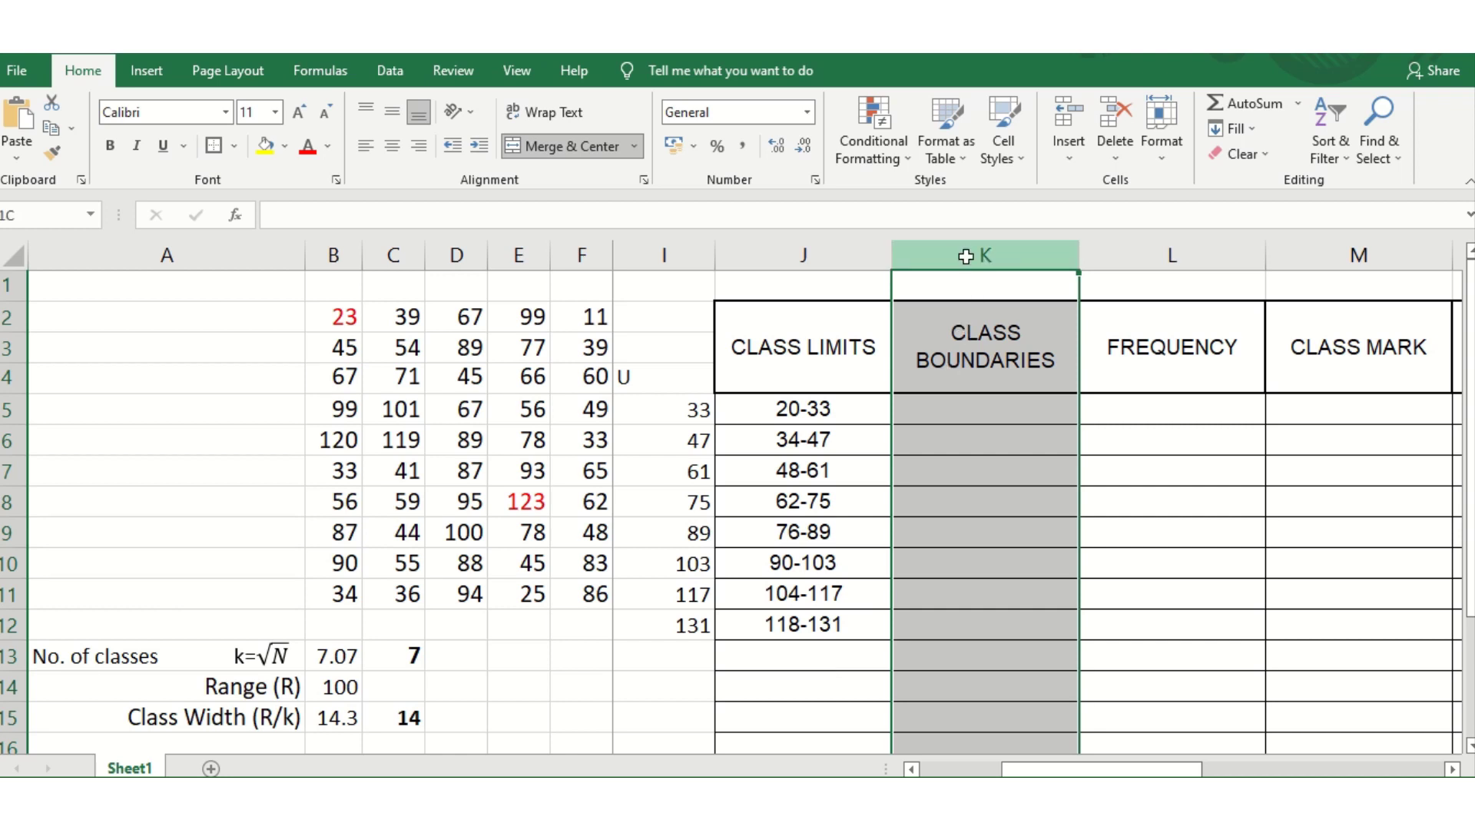
click(1076, 103)
click(969, 415)
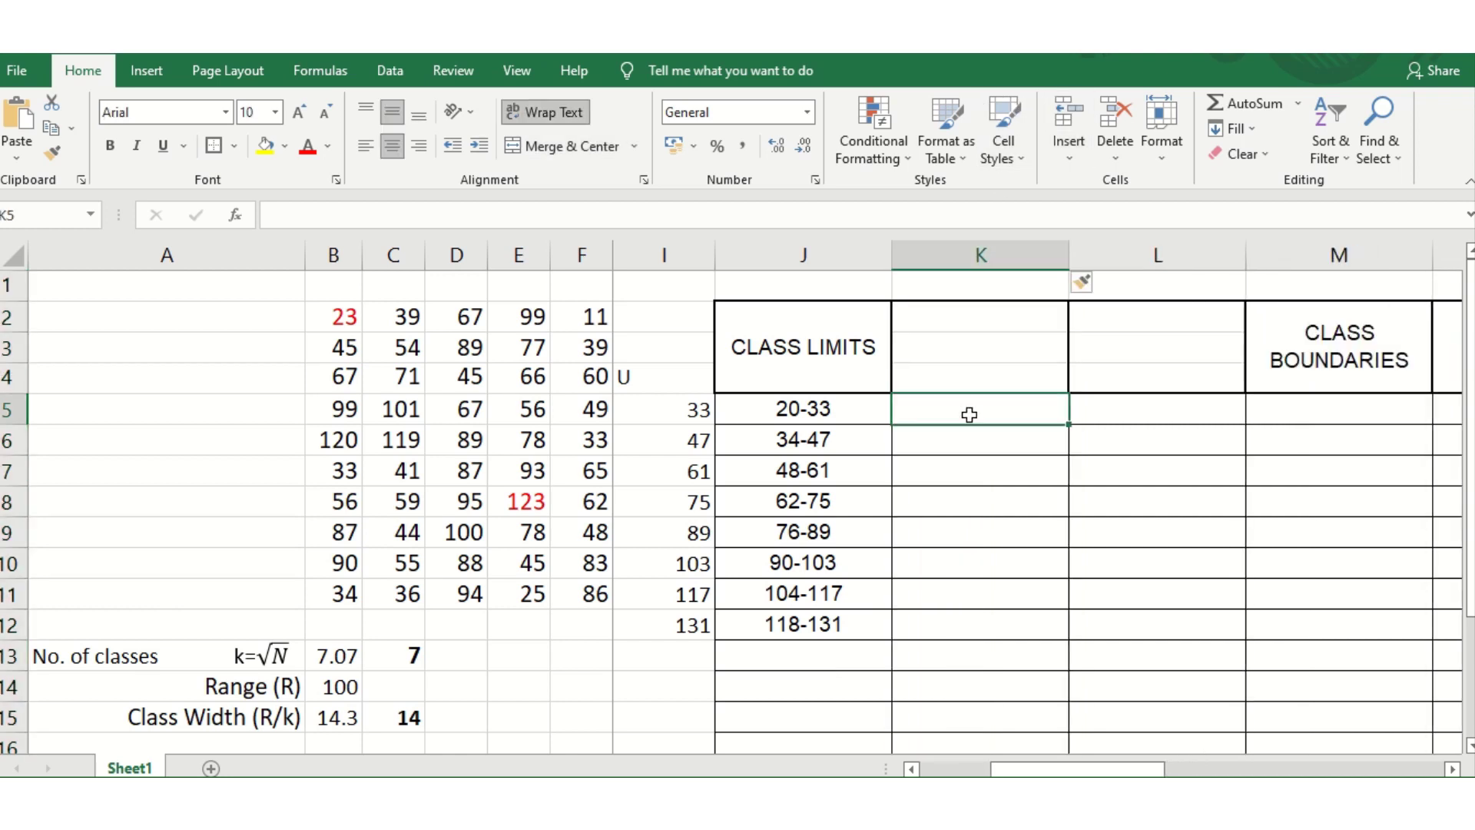
- Compute the first lower class boundary in K5 with the formula =H5-0.5
key(Left)
key(Left)
key(Left)
key(Left)
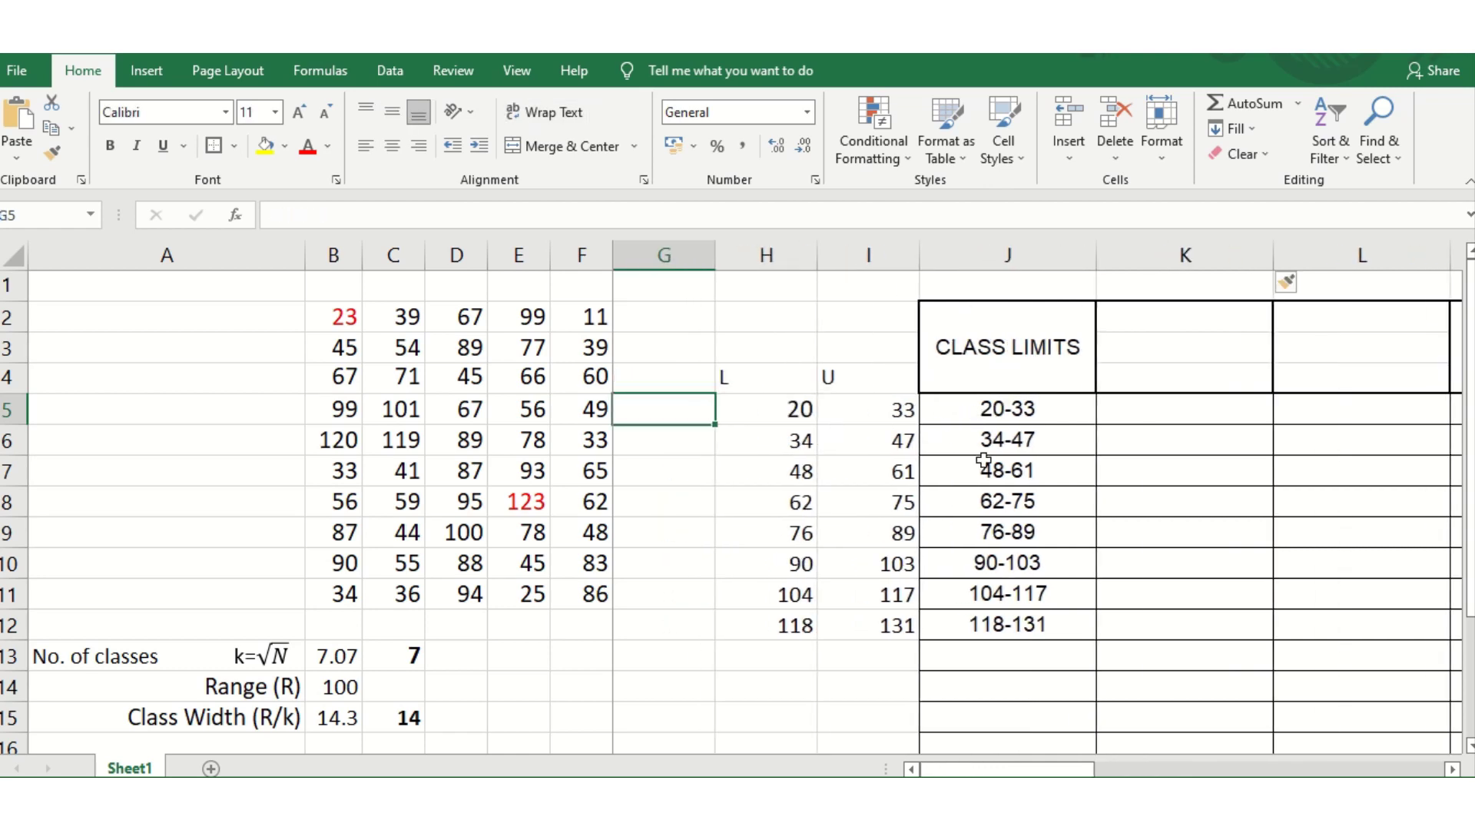
scroll(1183, 714, down, 1)
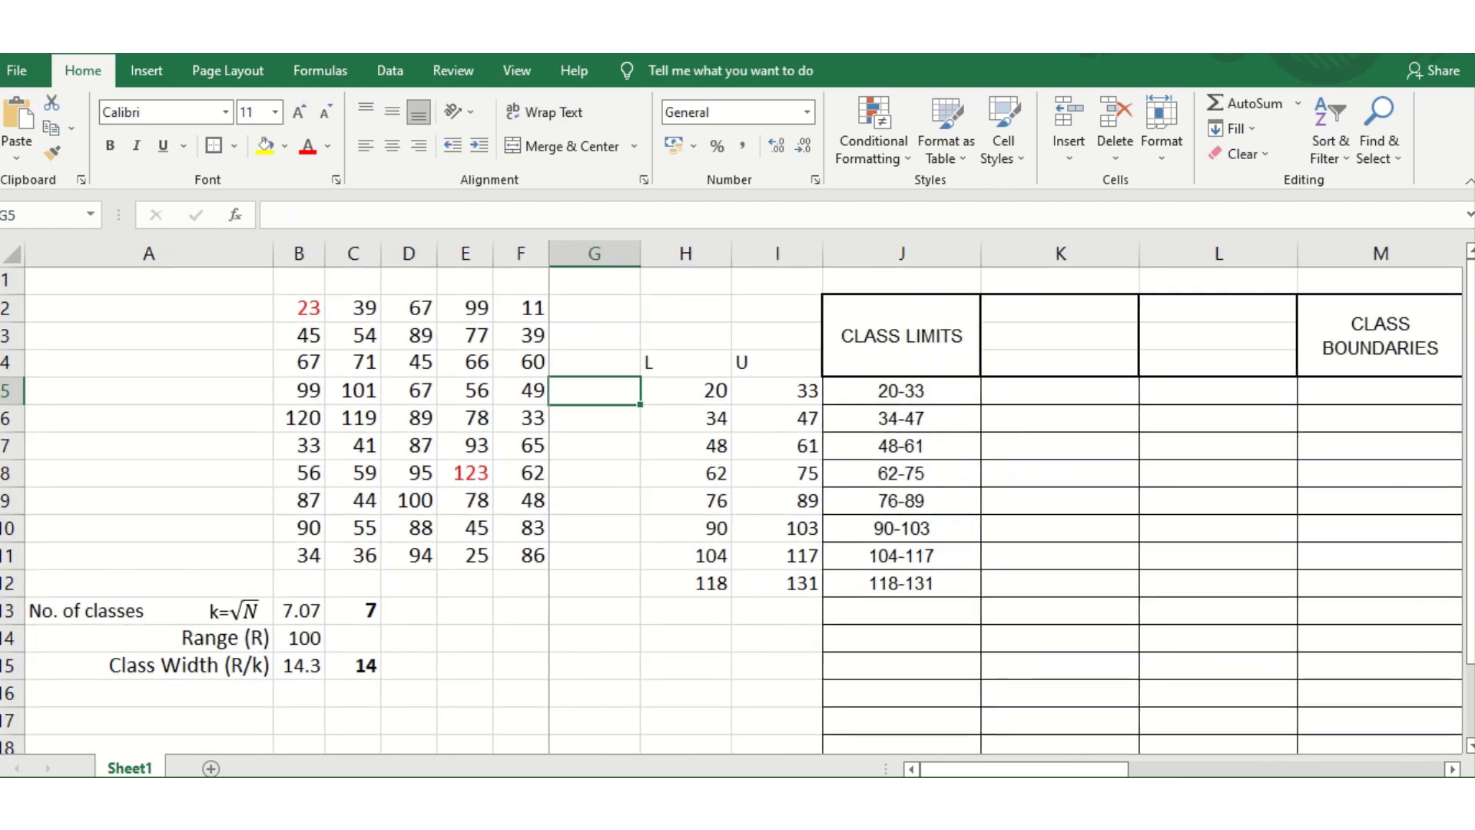
drag(1097, 772, 1112, 773)
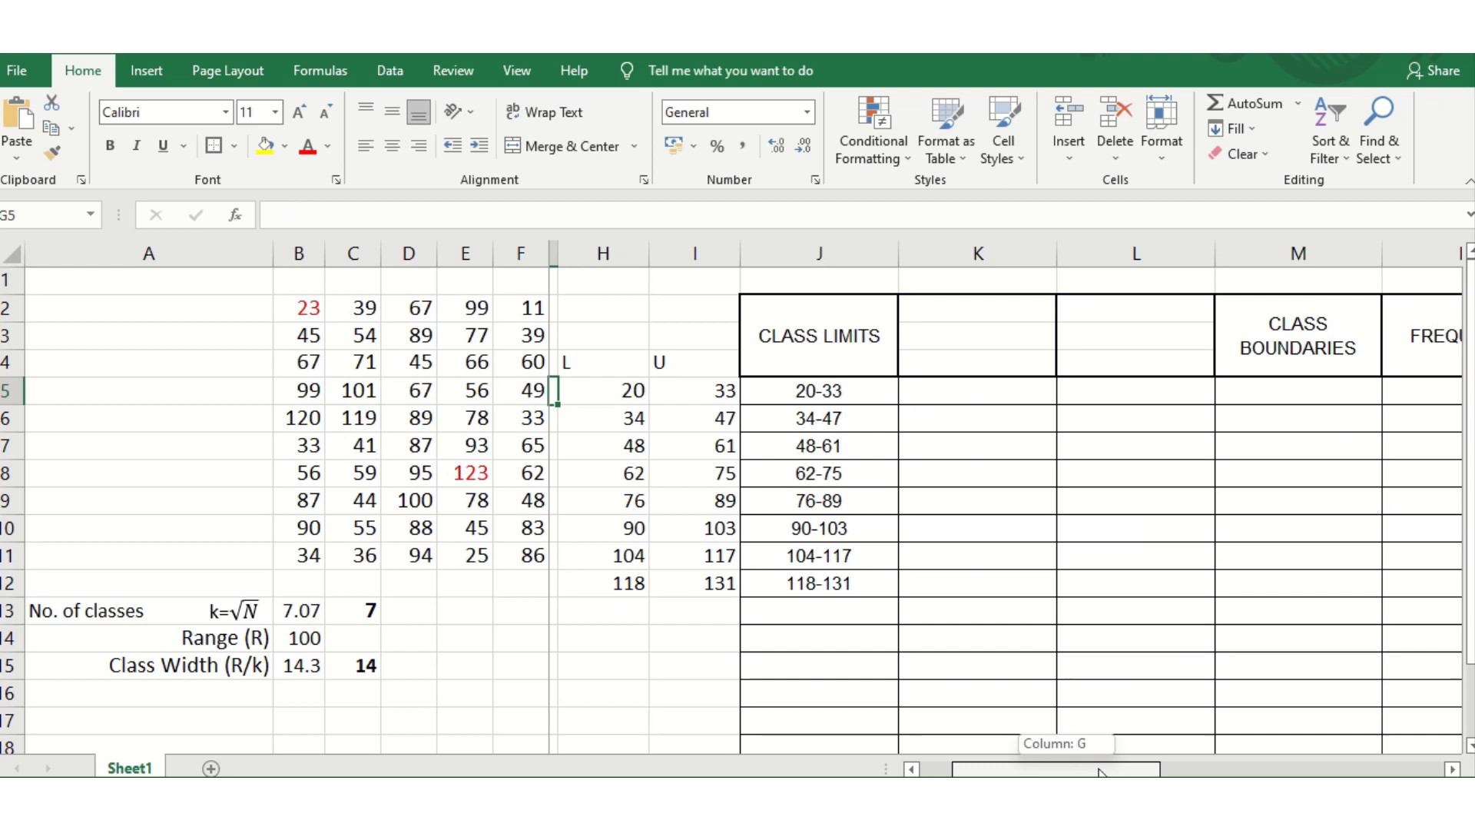
click(976, 387)
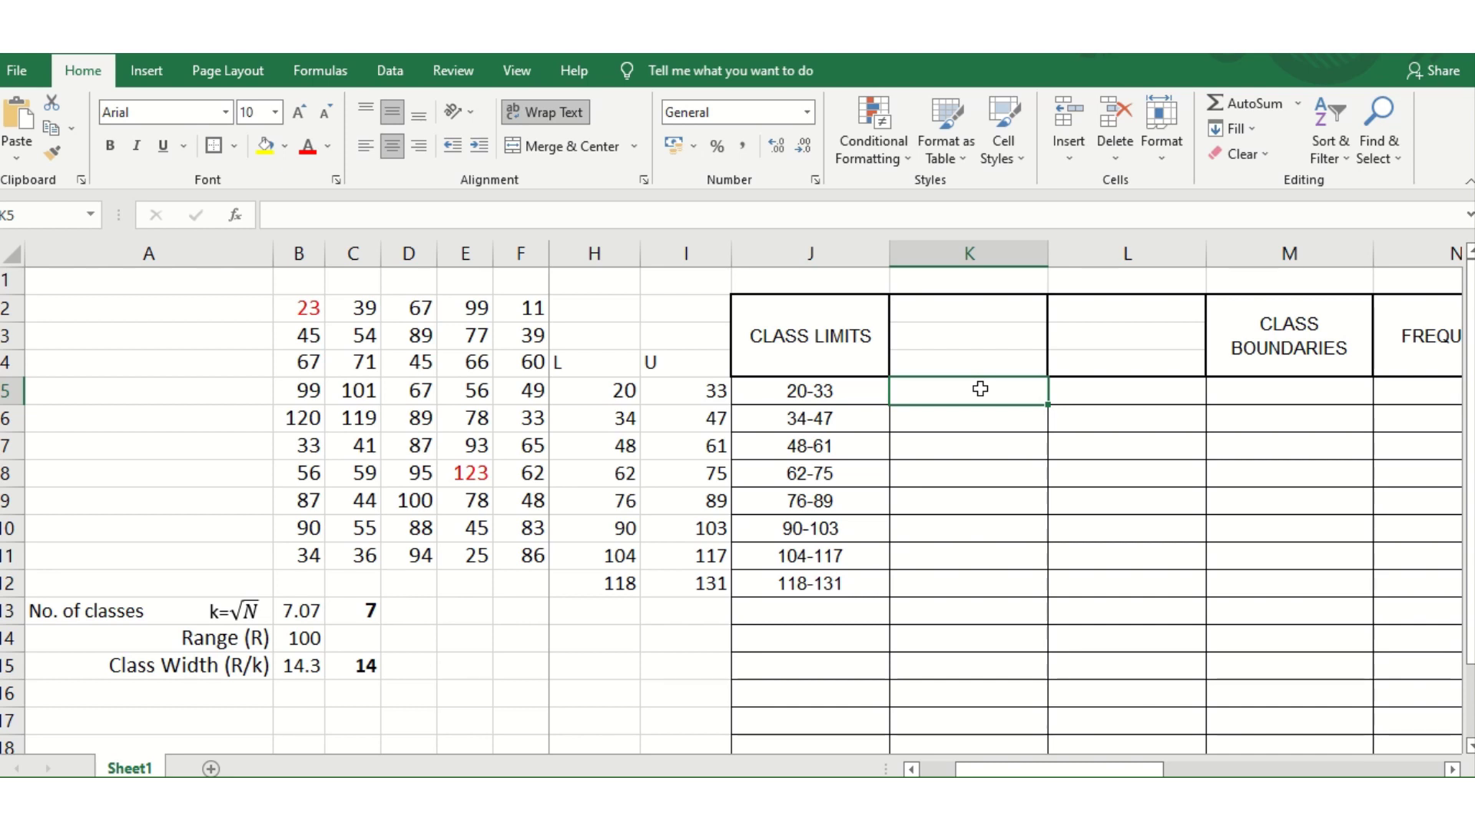
text(0)
text(=)
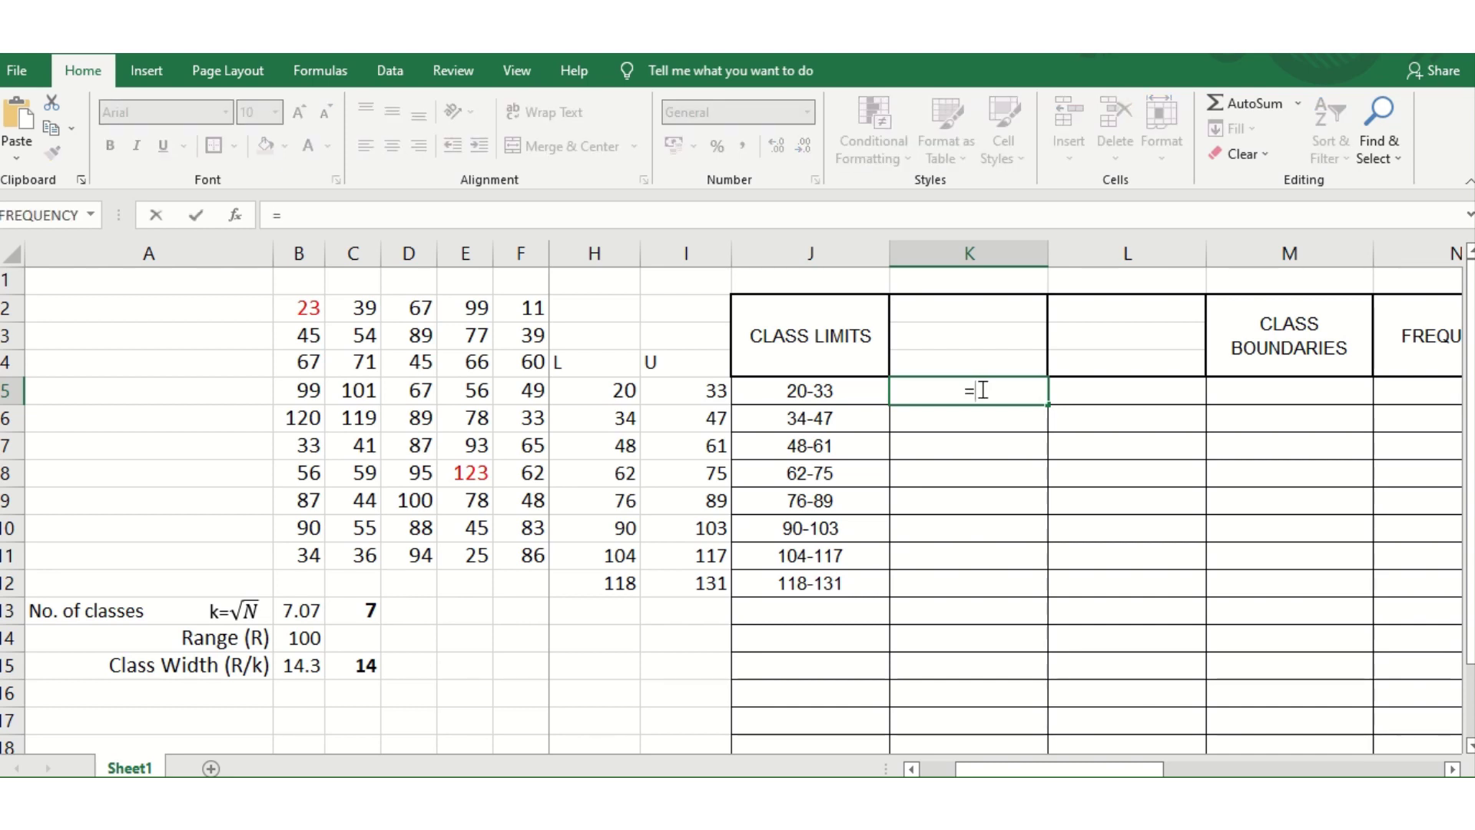
click(613, 392)
text(-)
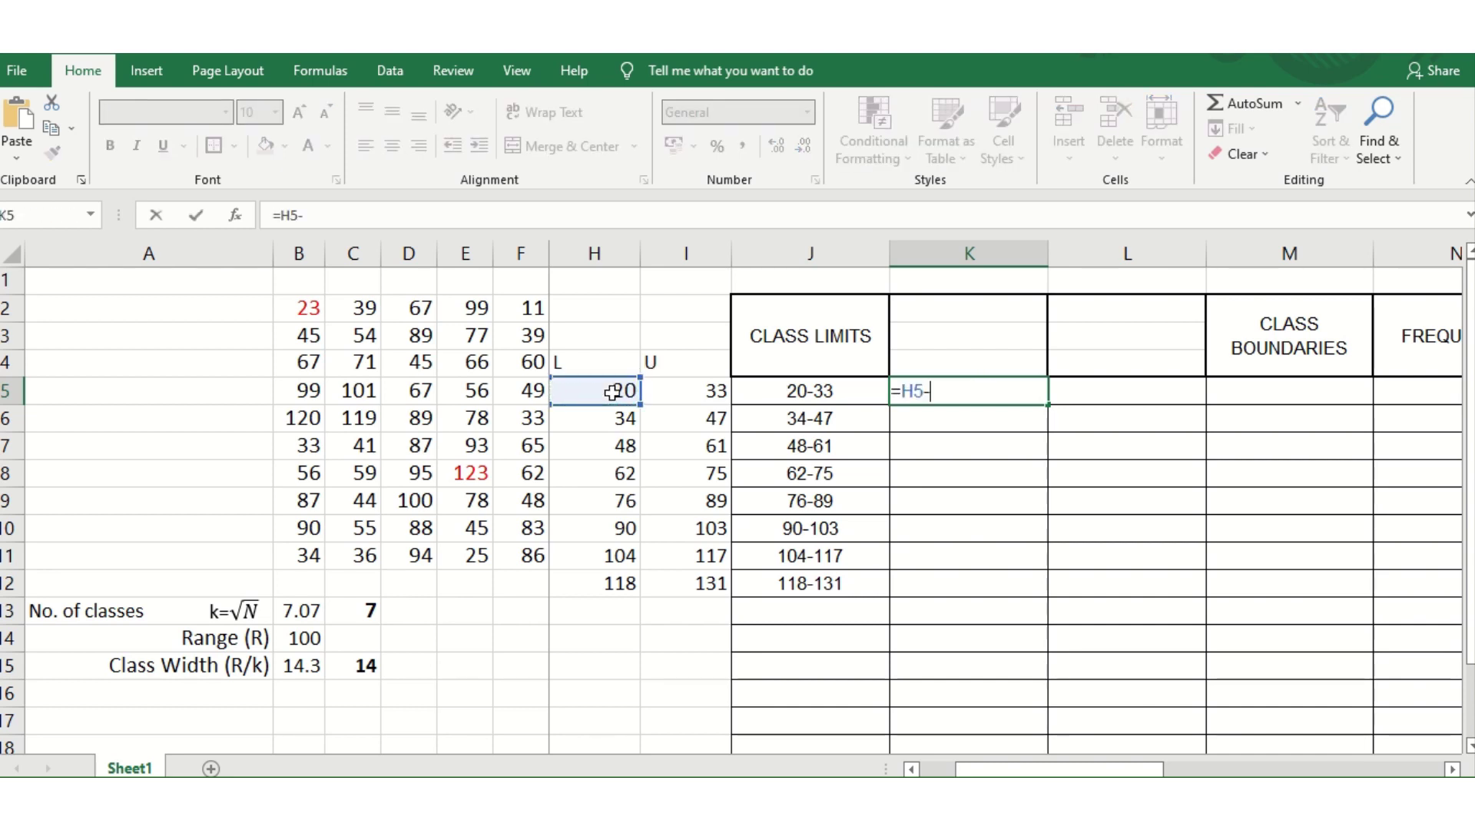
text(0.5)
key(Return)
key(Up)
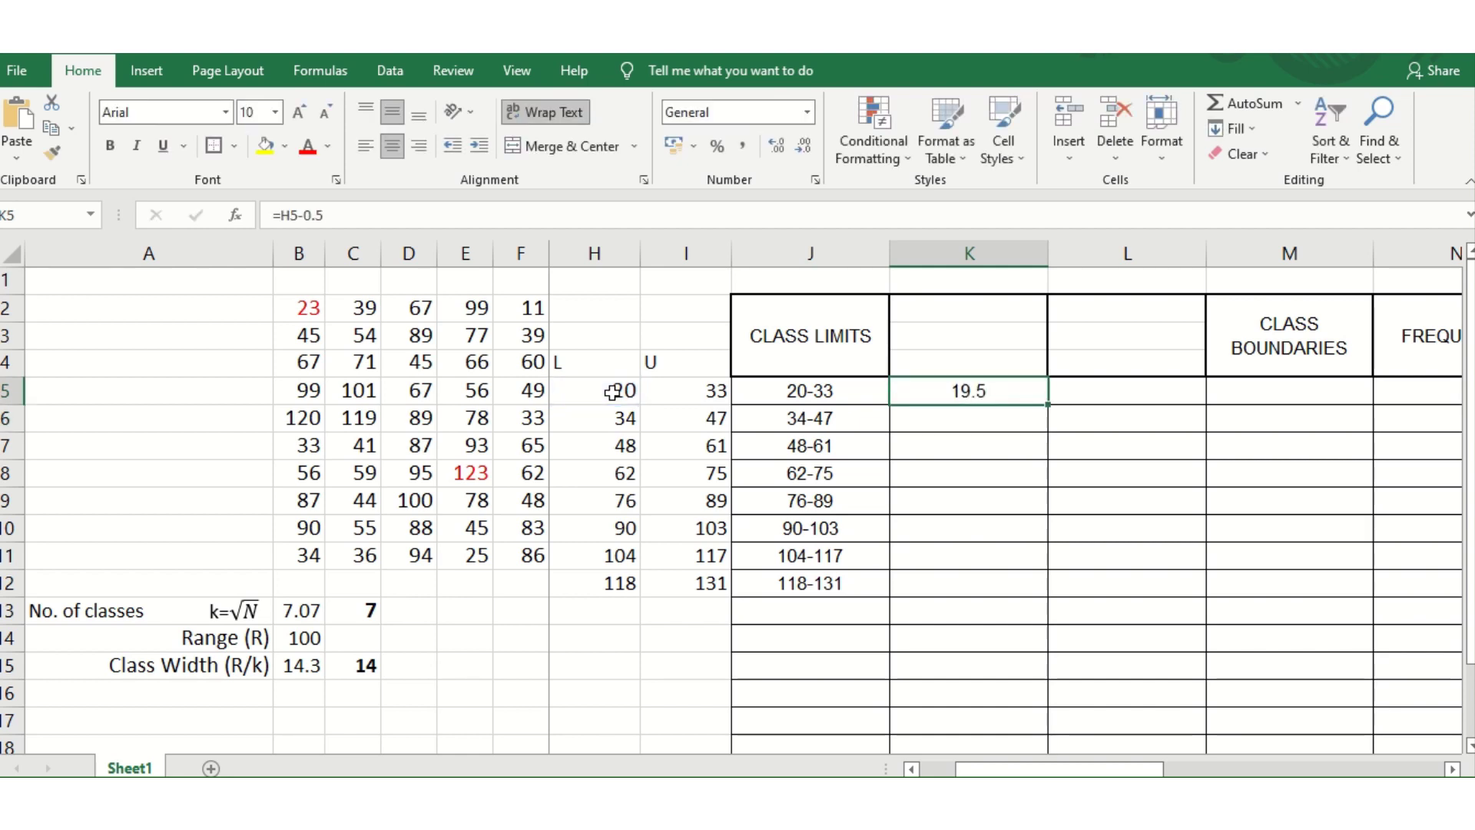
- Compute the first upper class boundary in L5 with the formula =I5+0.5
key(Right)
text(=)
key(Left)
key(Left)
key(Left)
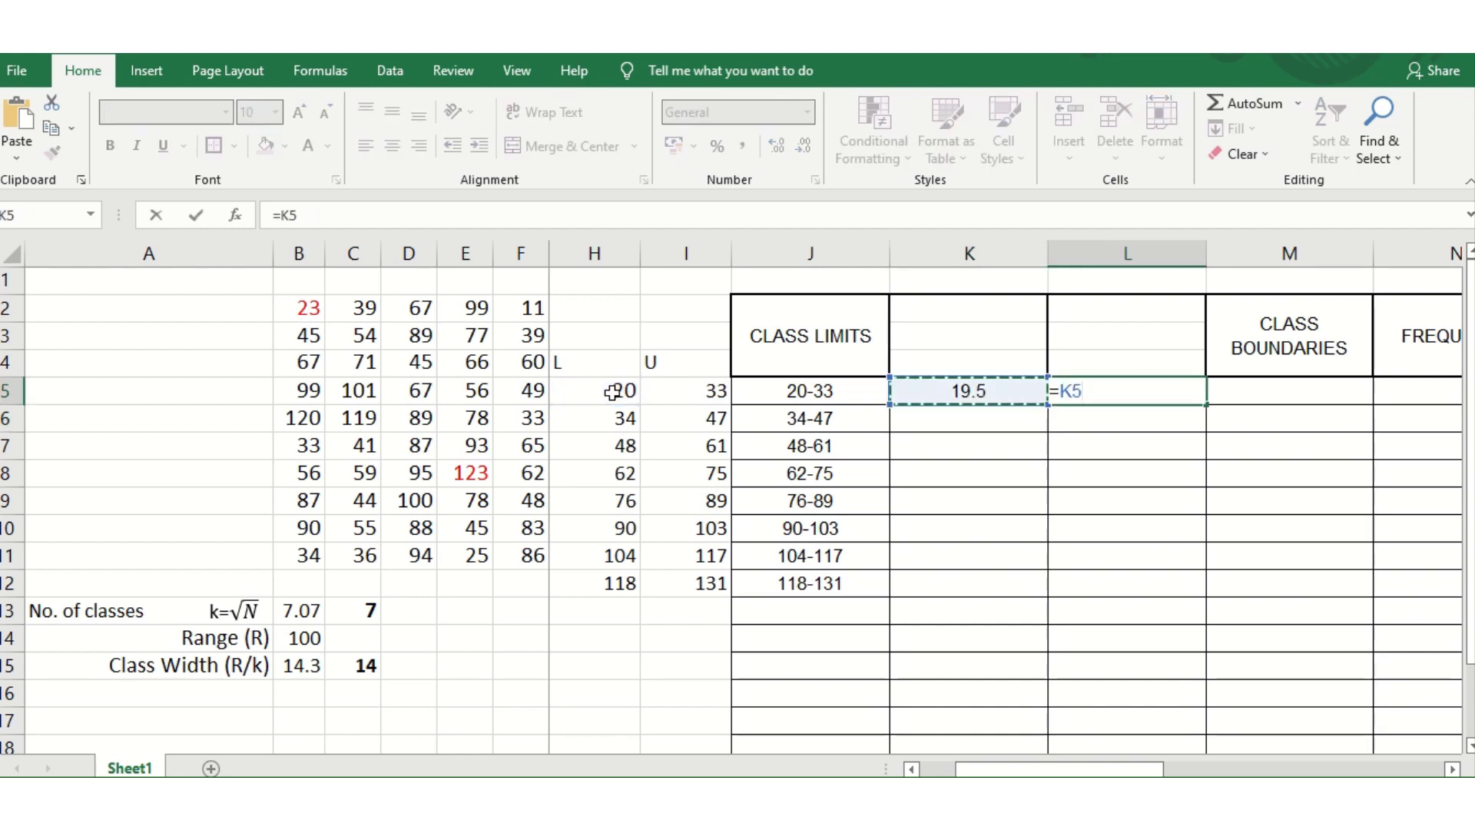
text(+)
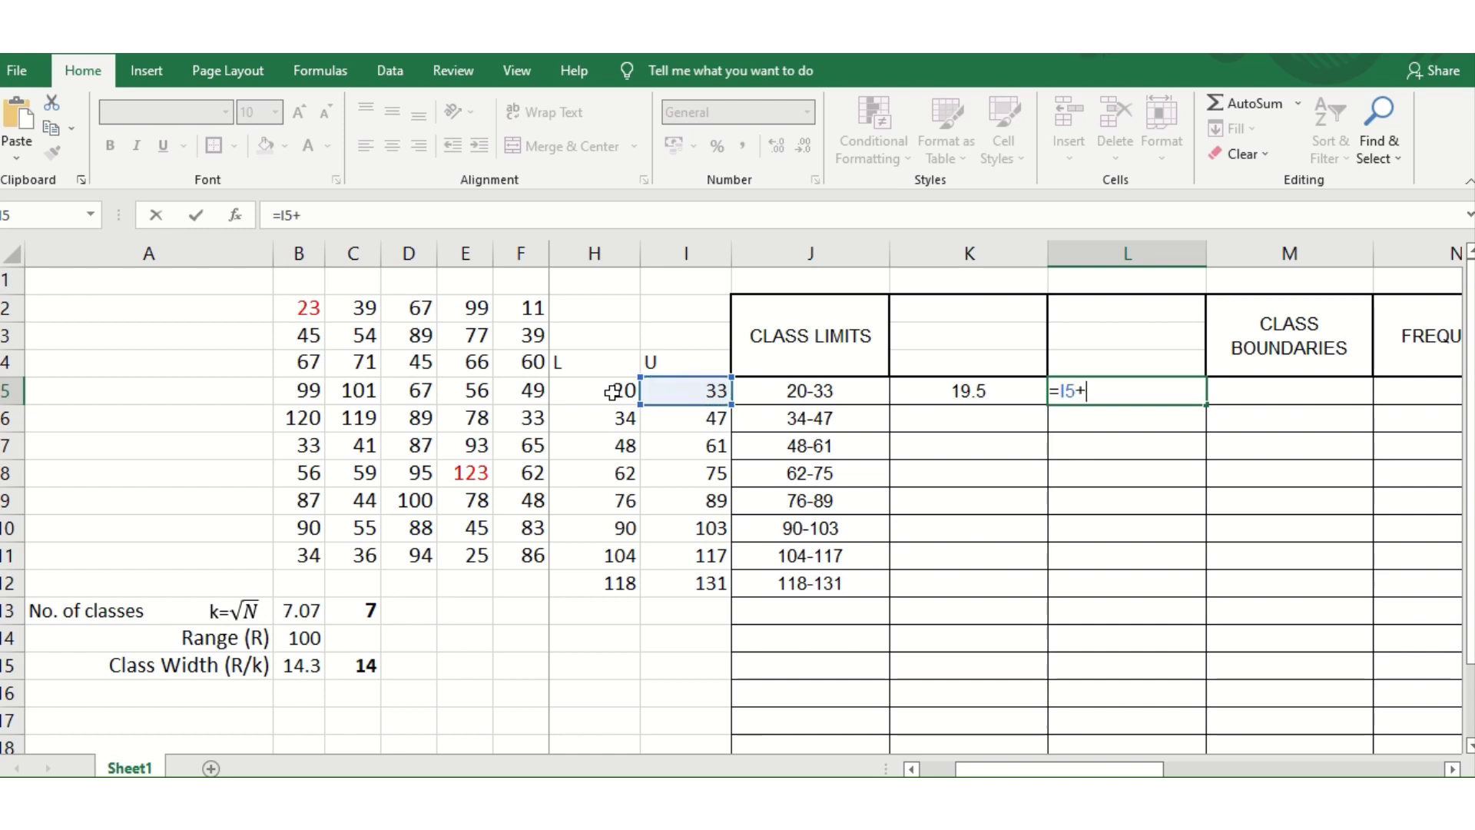
text(0.5)
key(ctrl+Return)
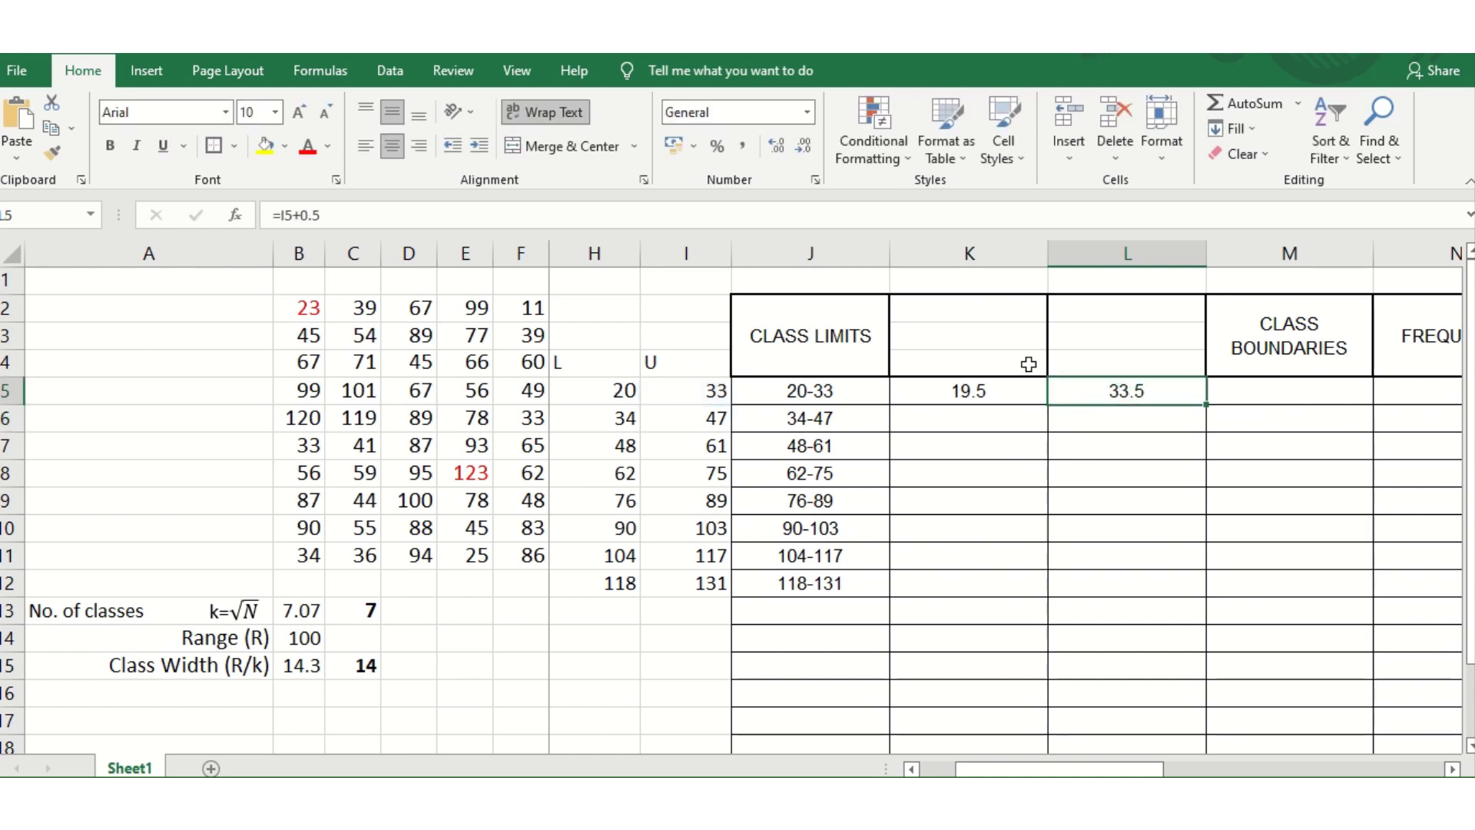
- Fill the lower and upper boundary formulas in K5 and L5 down to row 12
click(1024, 391)
drag(1048, 405, 1045, 588)
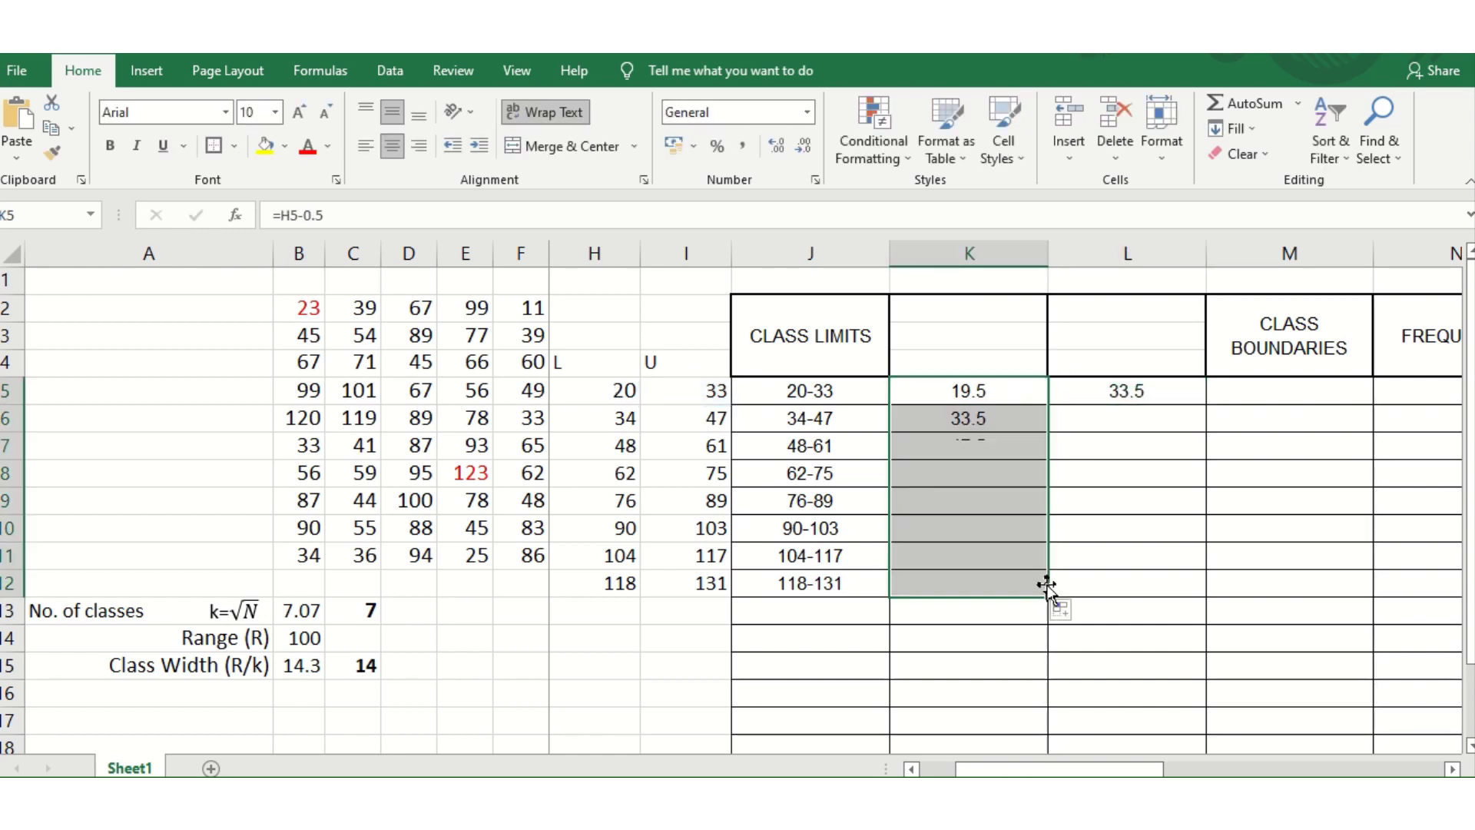
click(1147, 389)
drag(1205, 405, 1207, 593)
- Enter 19.5-33.5 in M5 as the first entry of the Class Boundaries column
click(1273, 393)
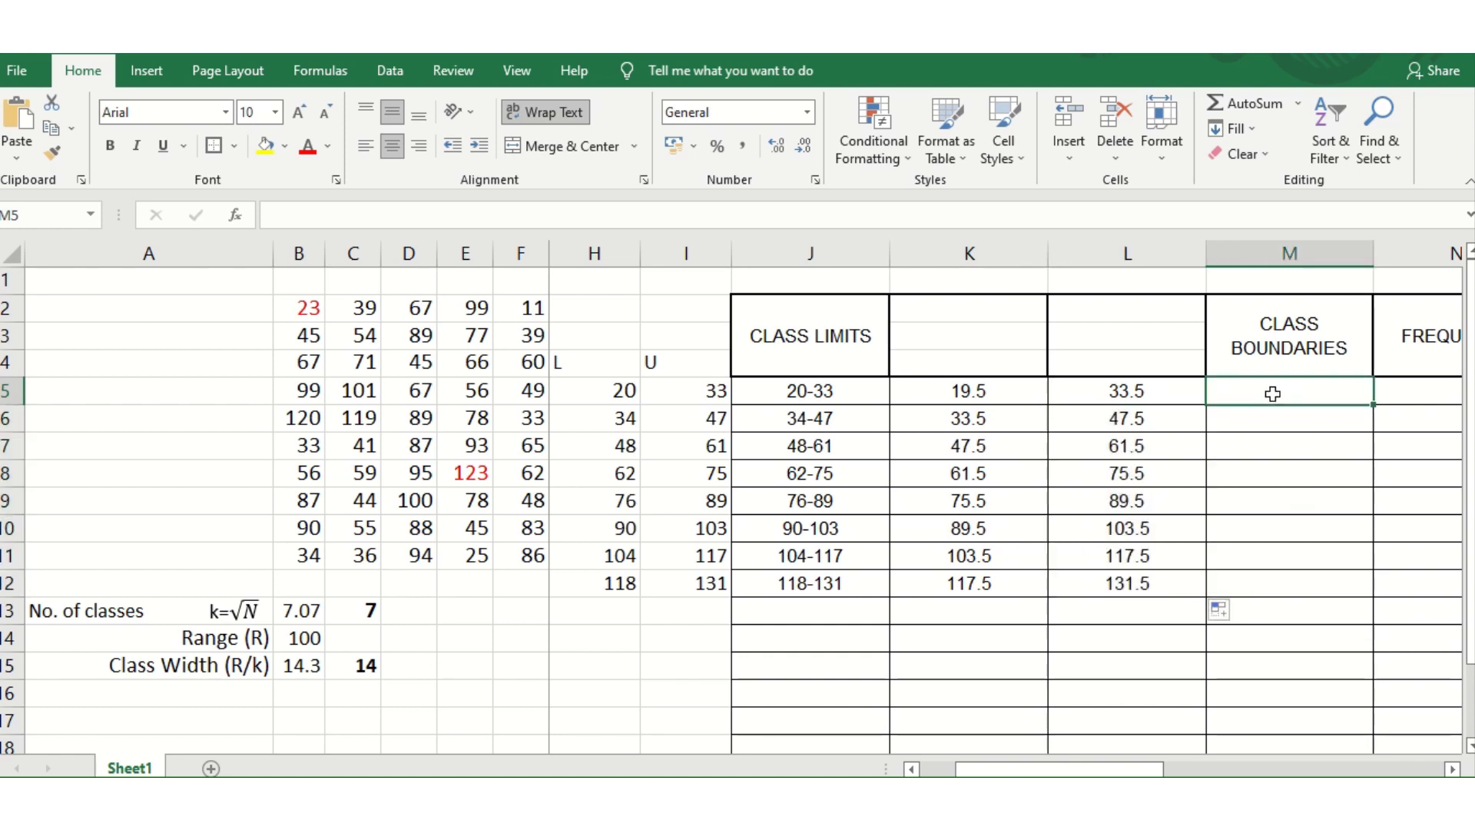
text(19.)
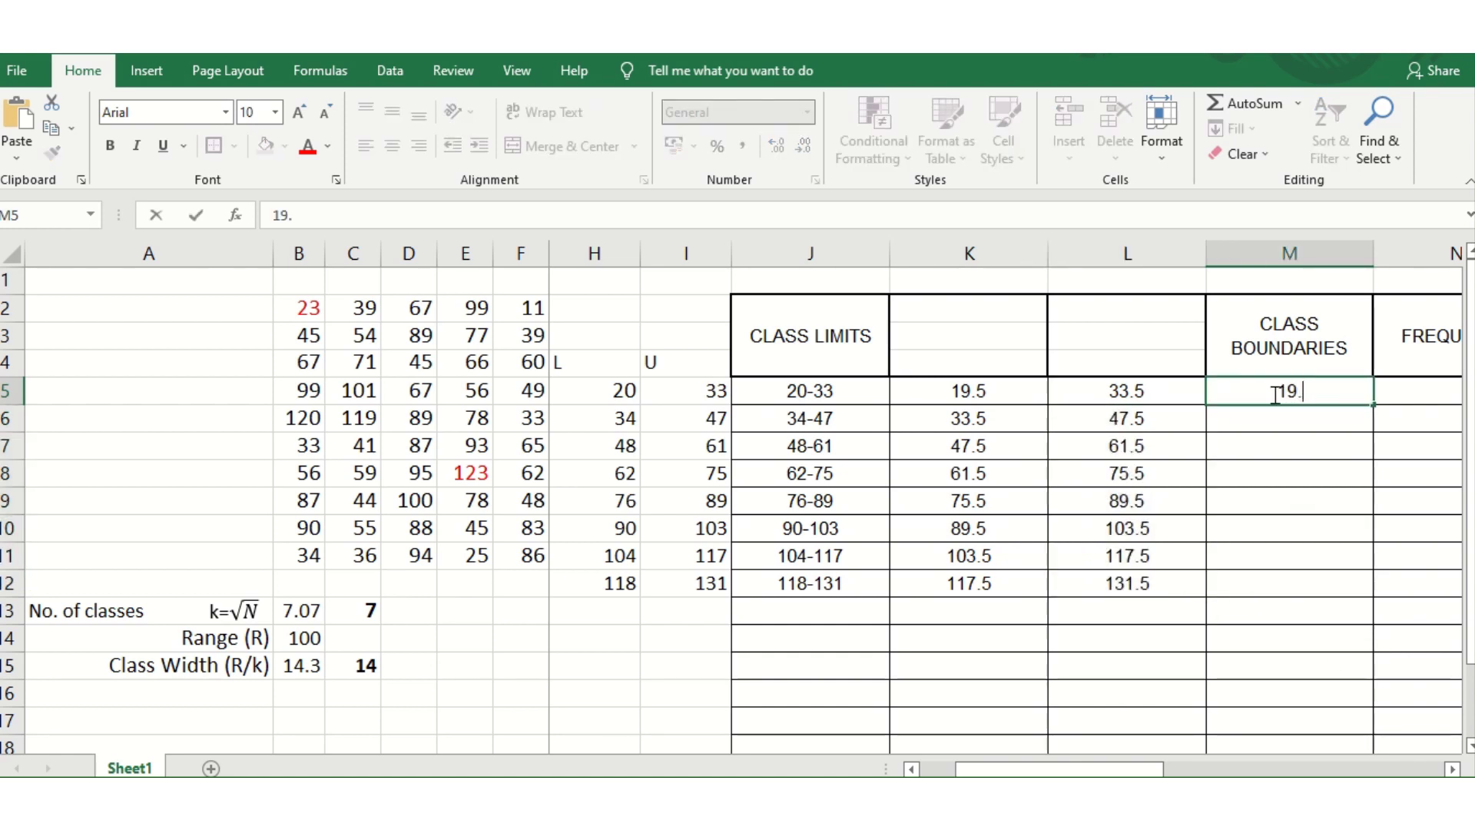
text(5-33.5)
key(Return)
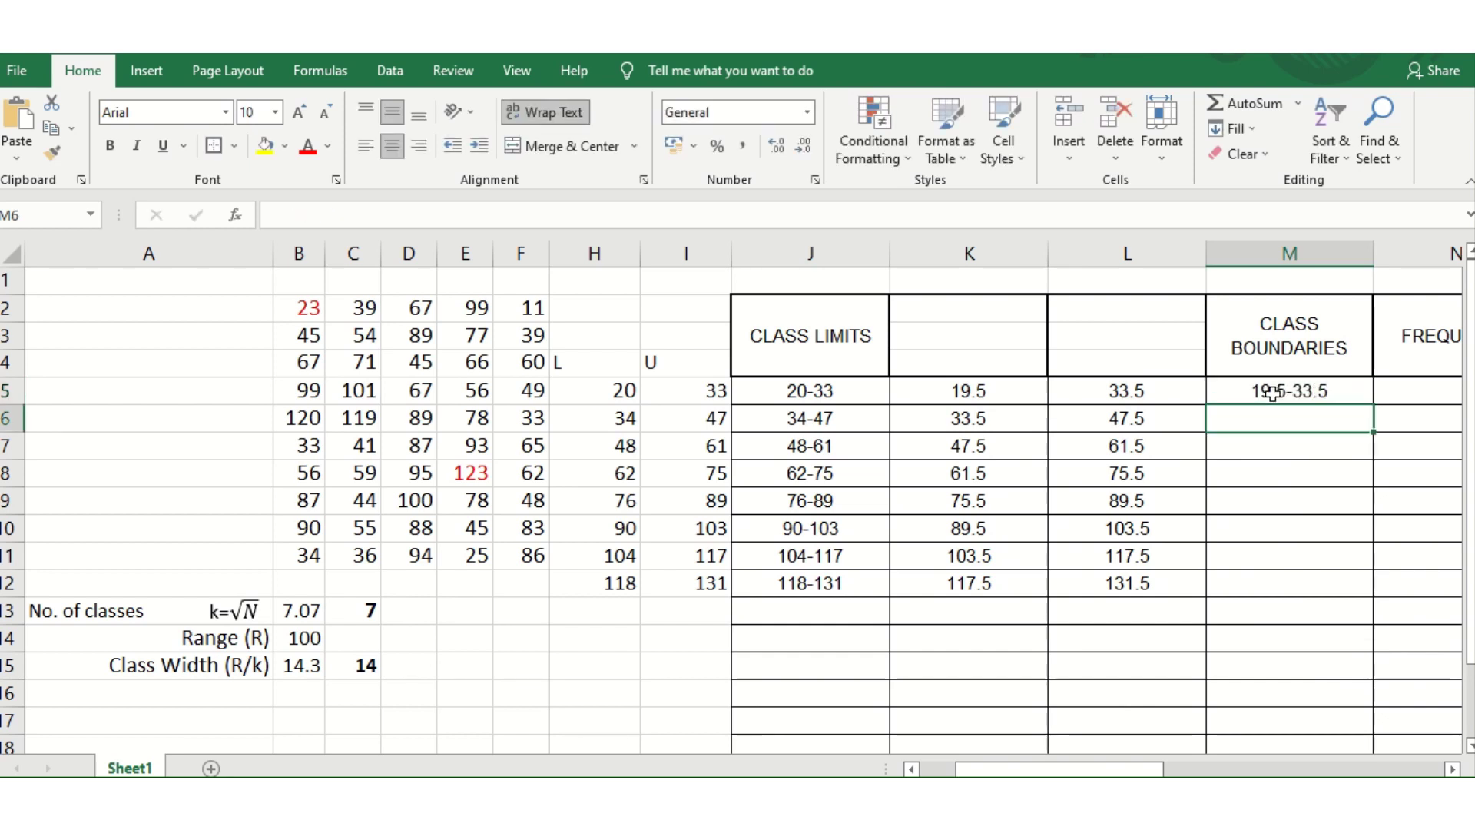
- Enter 33.5-47.5 in M6 and accept the suggested Flash Fill entries for the remaining class boundaries down to M12
text(33.5-47.5)
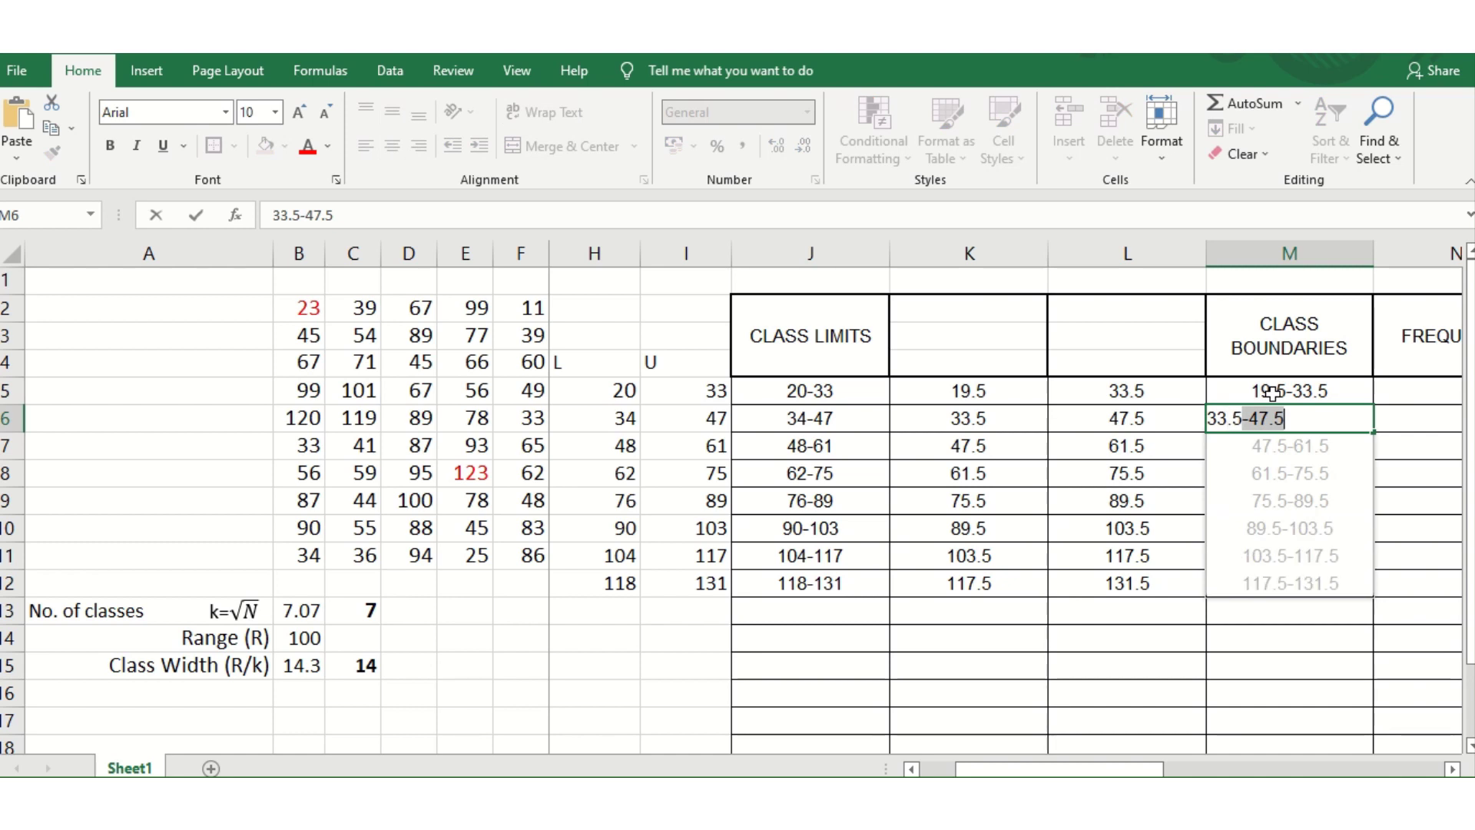
key(Return)
key(Down)
key(Down)
key(Down)
key(Down)
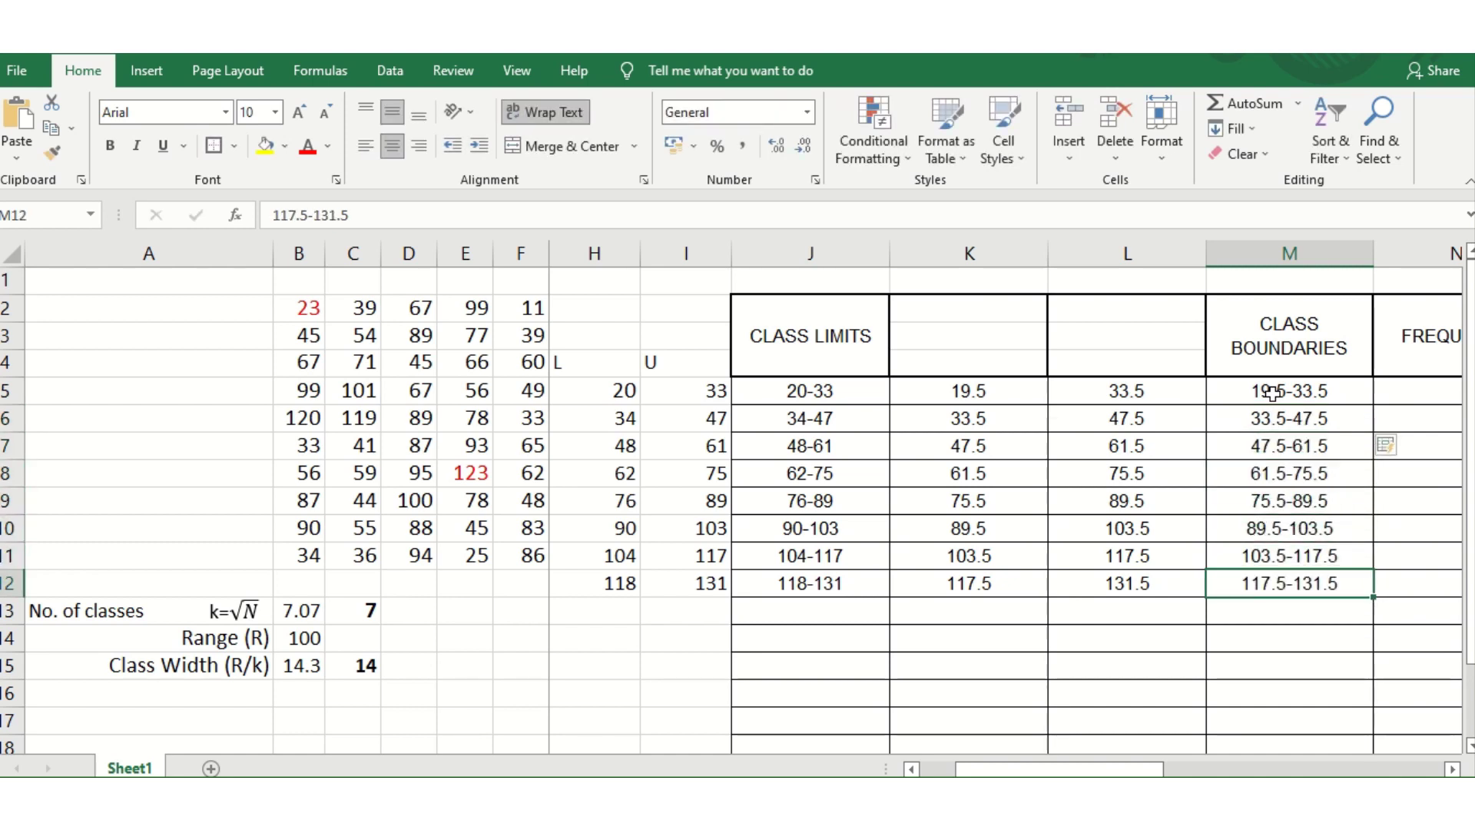
- Delete helper columns K and L between the Class Limits and Class Boundaries columns
drag(970, 254, 1127, 254)
click(1116, 115)
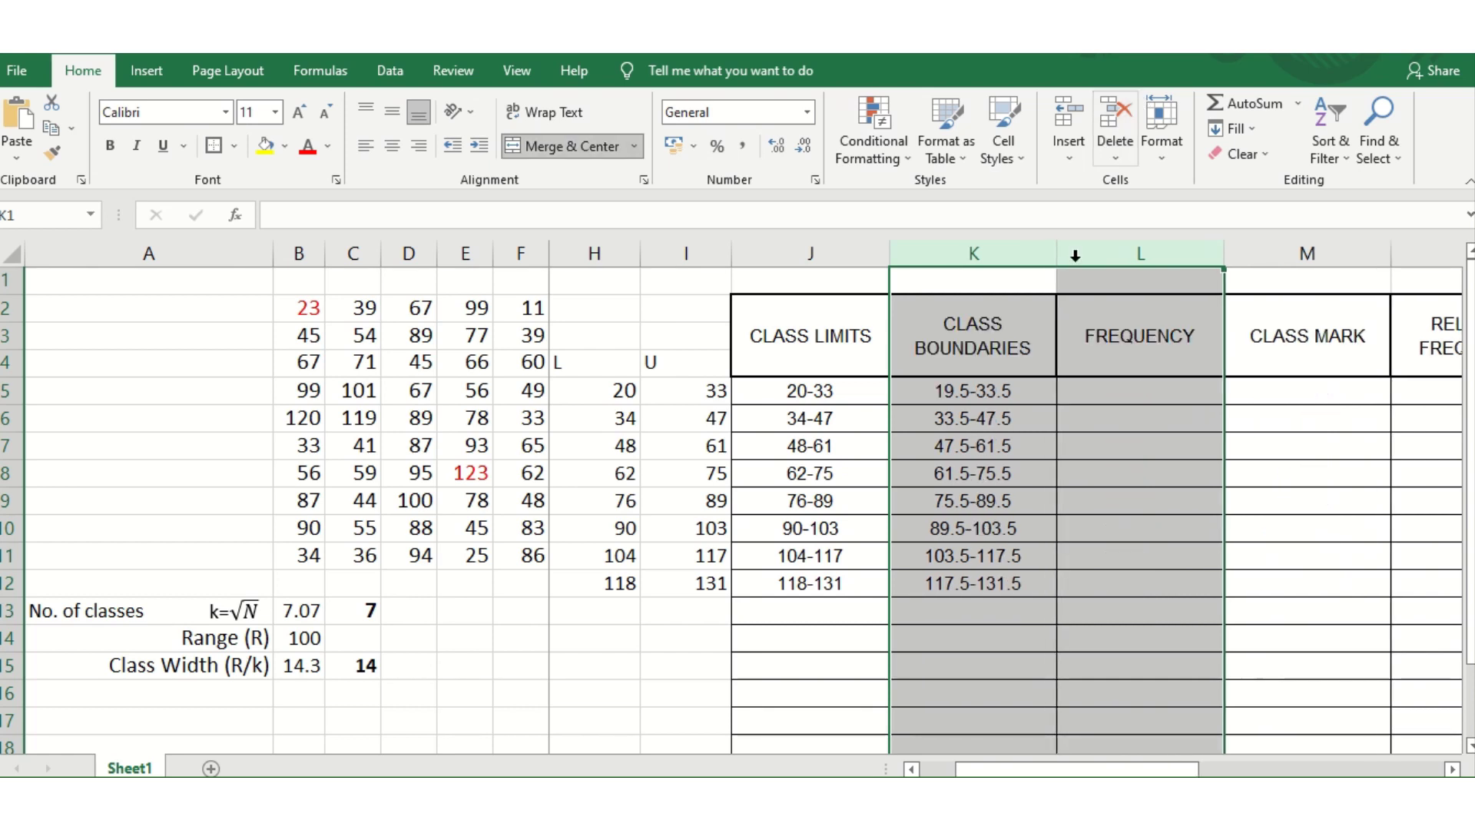
click(1077, 402)
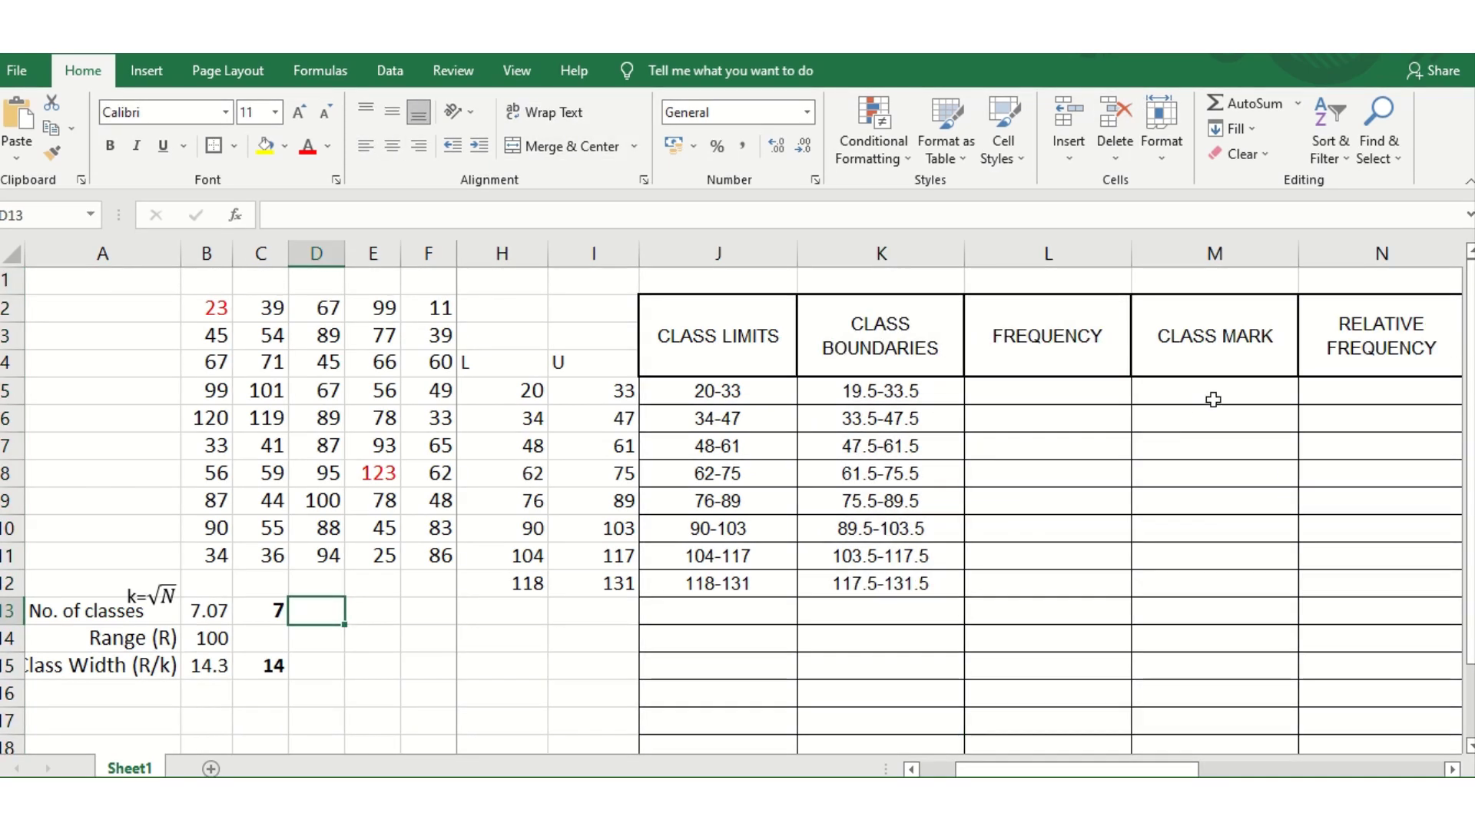
- Calculate the first class mark in M5 with =AVERAGE(H5:I5) and fill the formula down to M12
click(1214, 400)
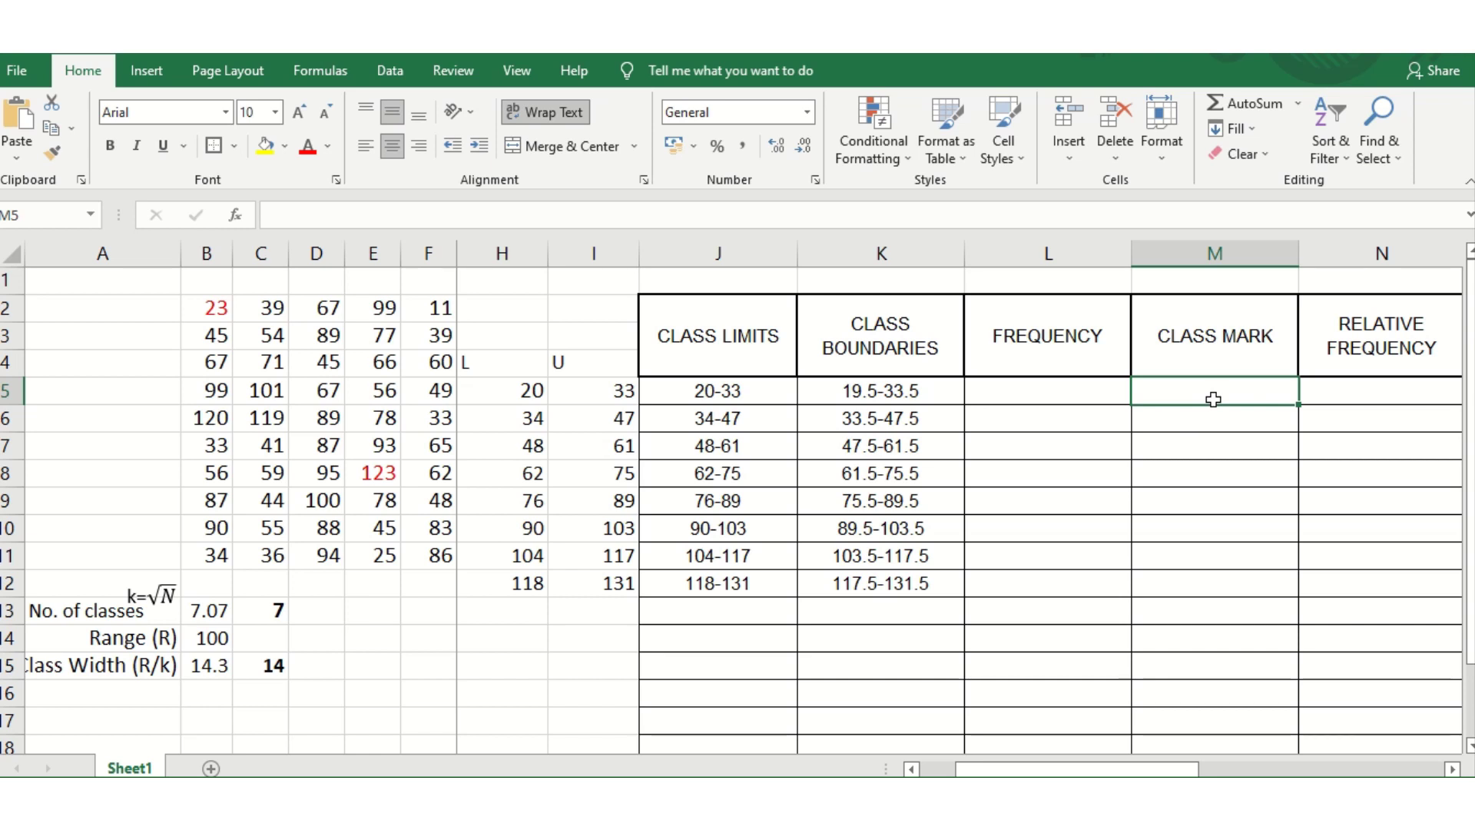
text(=AVERAGE()
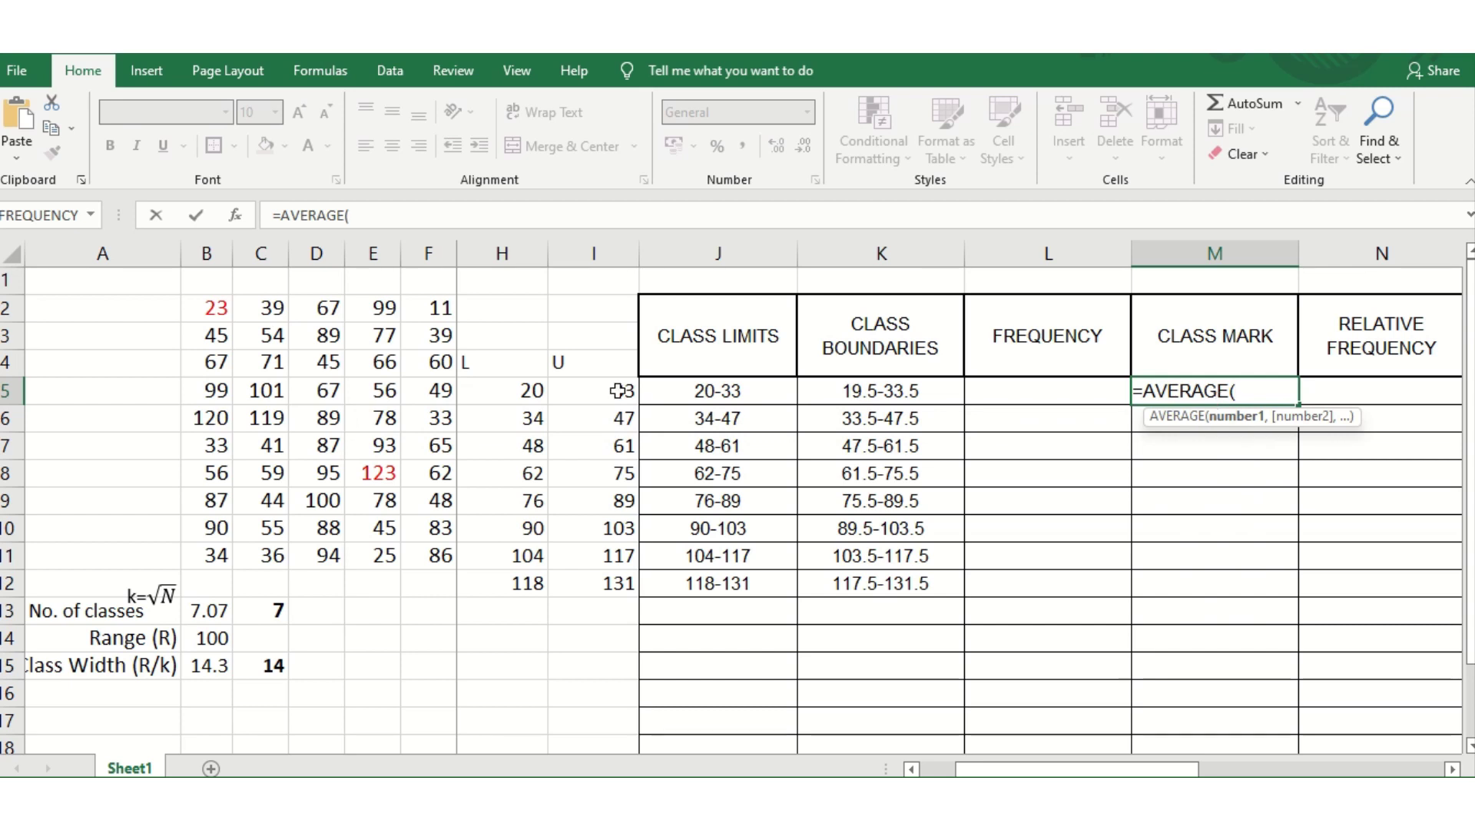
drag(503, 391, 610, 400)
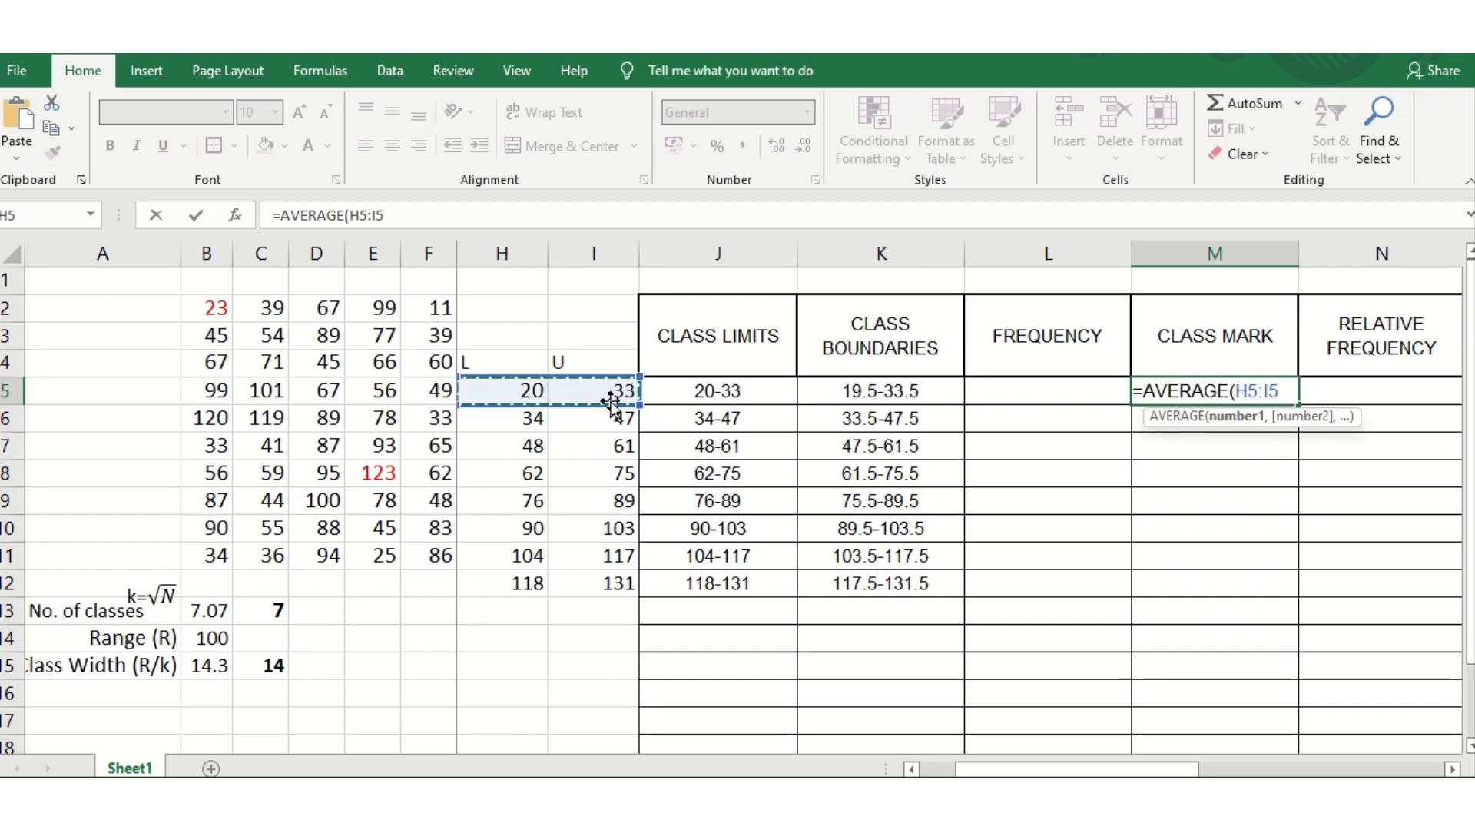
text())
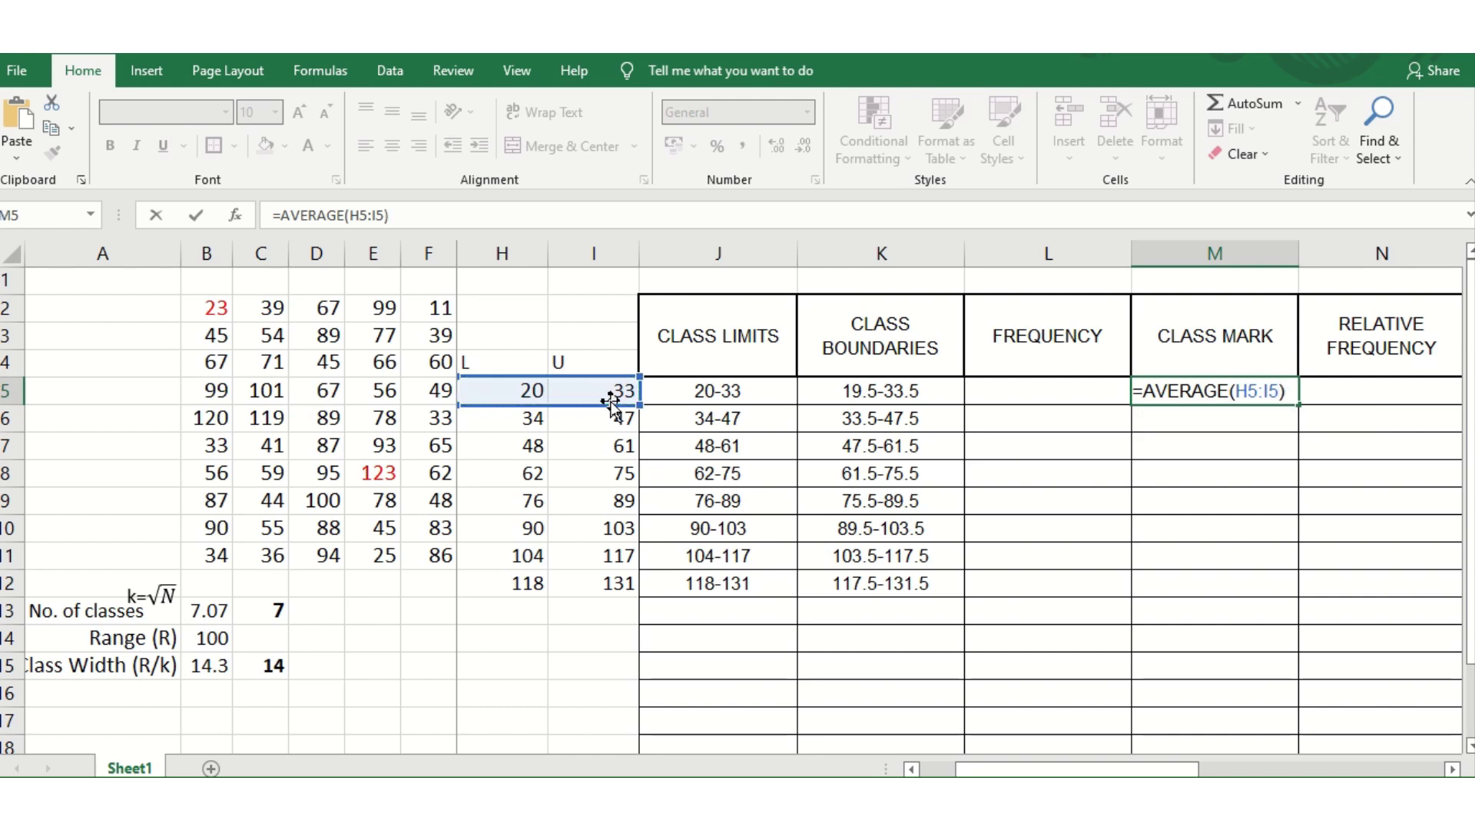
key(Return)
key(Up)
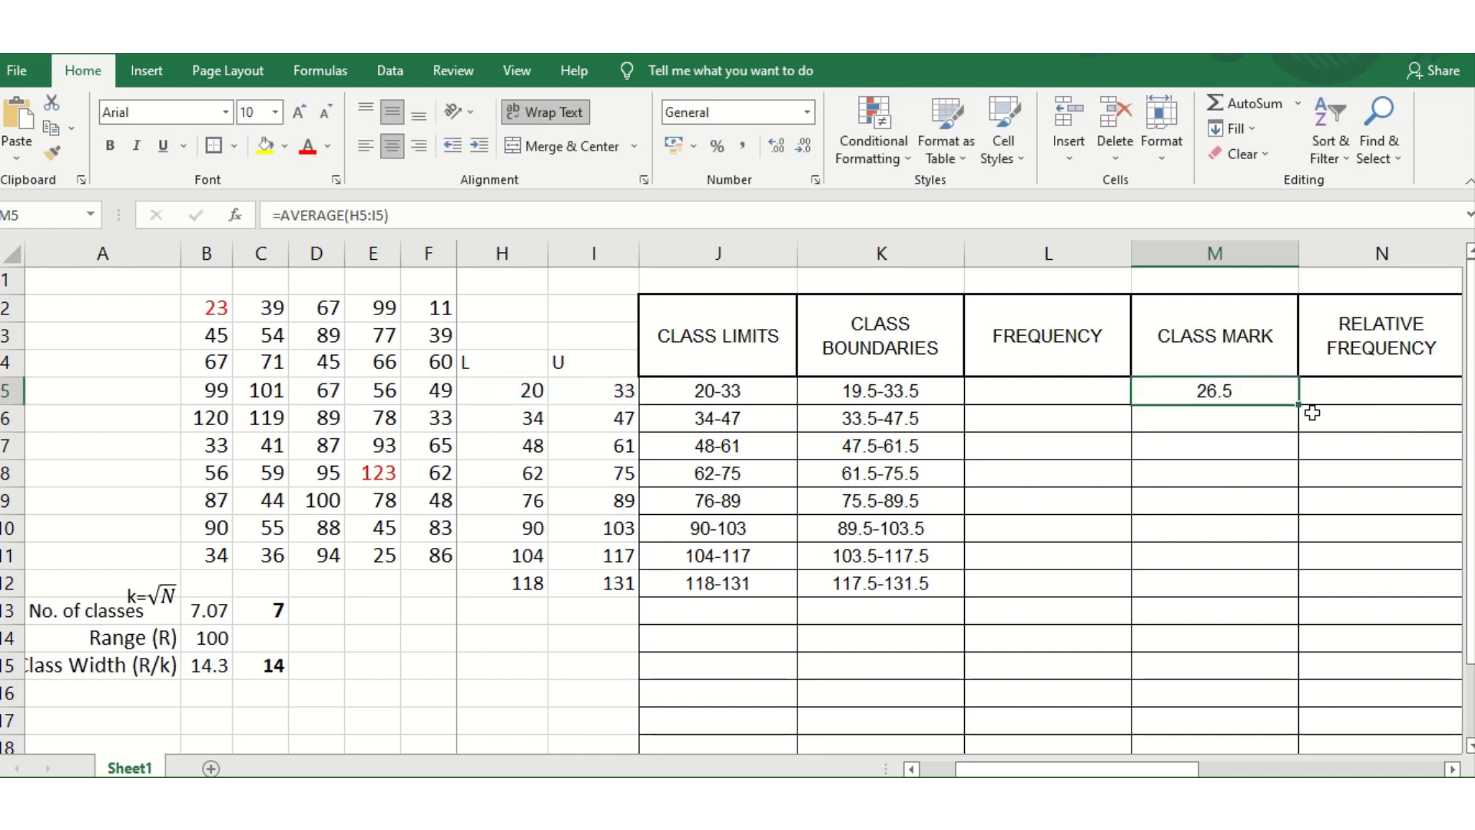
drag(1300, 404, 1289, 597)
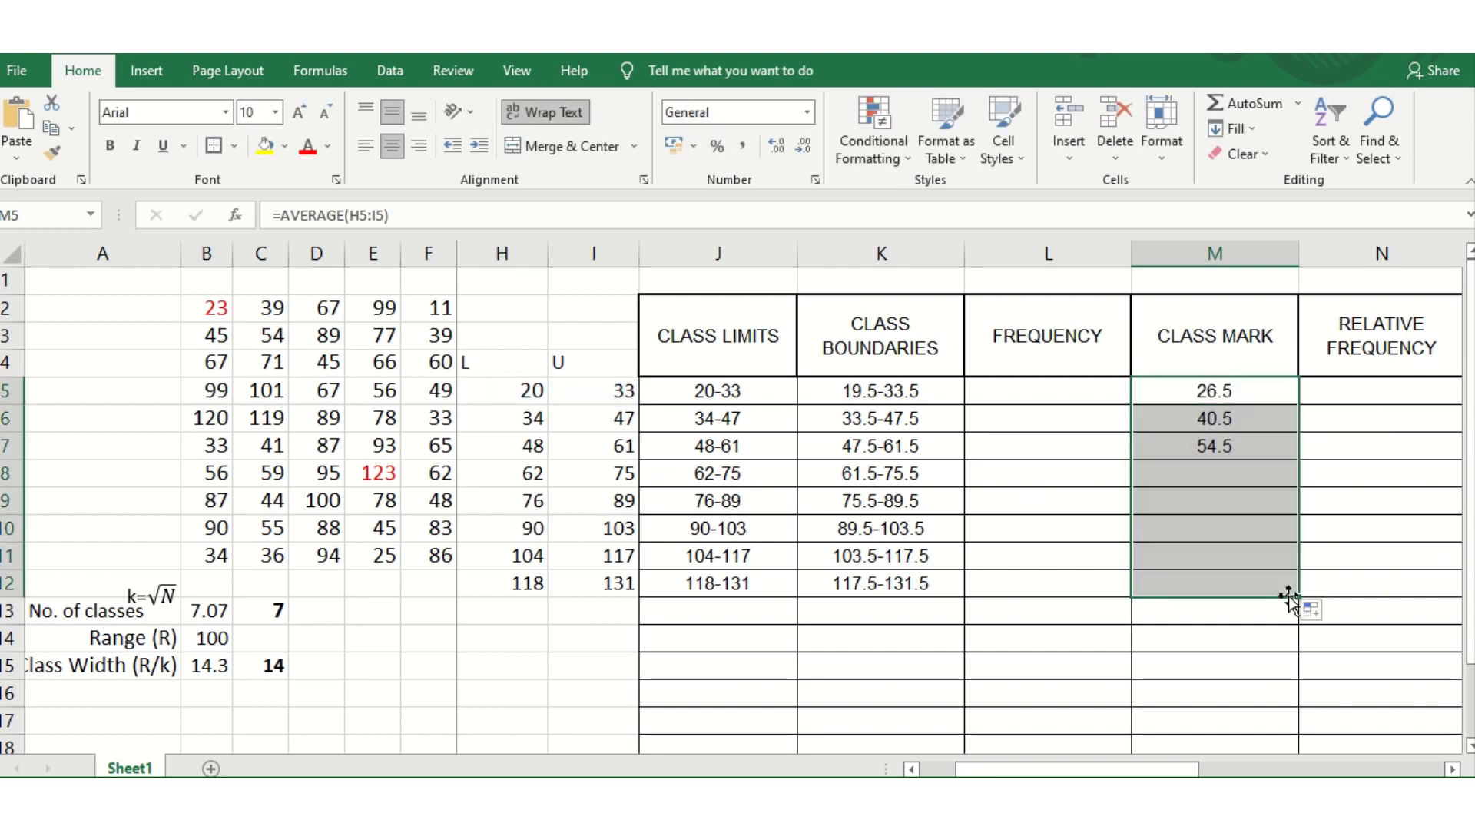
click(1047, 638)
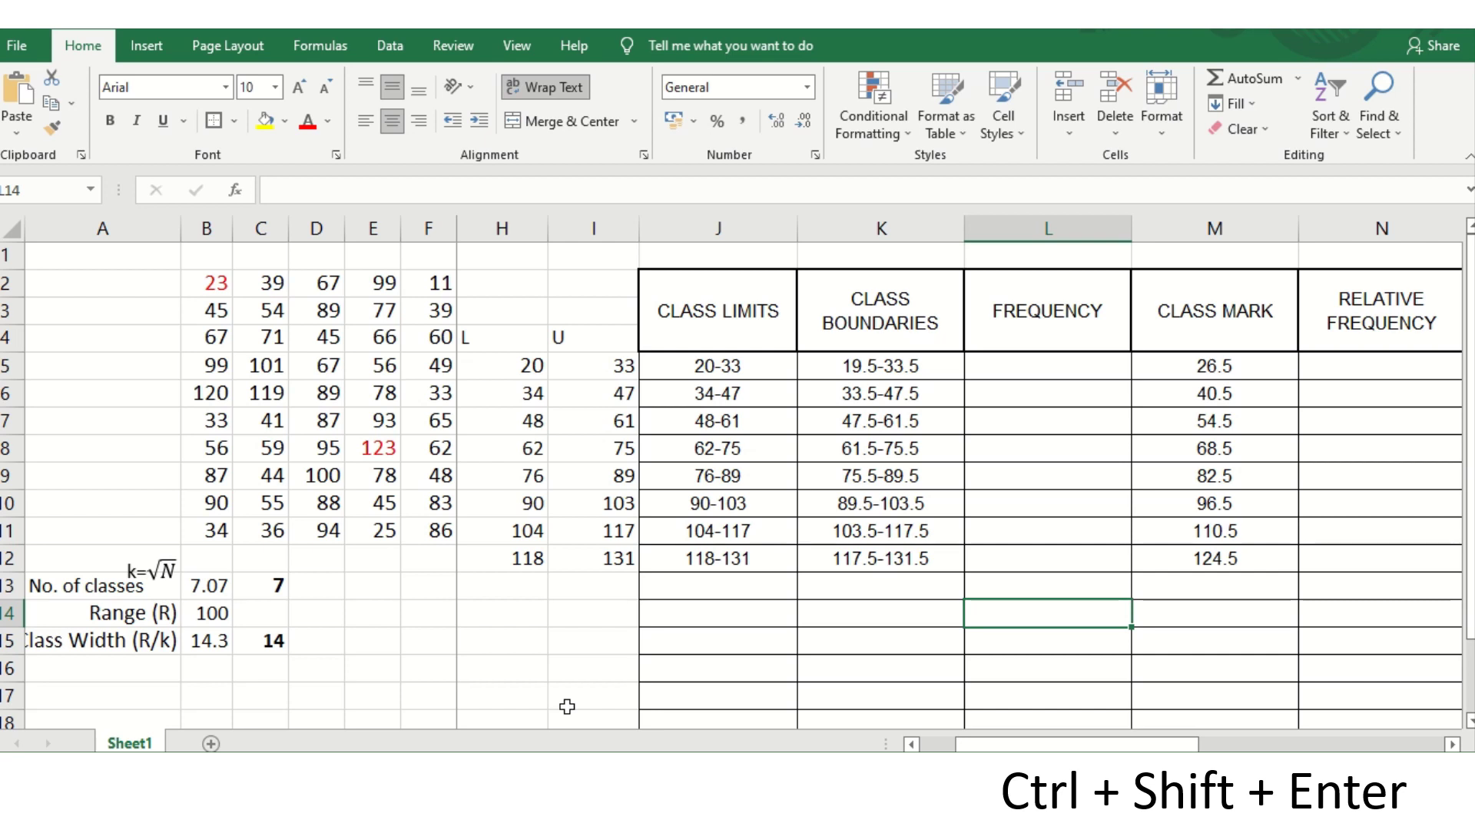
- Fill the Frequency column cells L5:L12 with the array formula =FREQUENCY(B2:F11,I5:I12)
drag(1053, 372, 1060, 566)
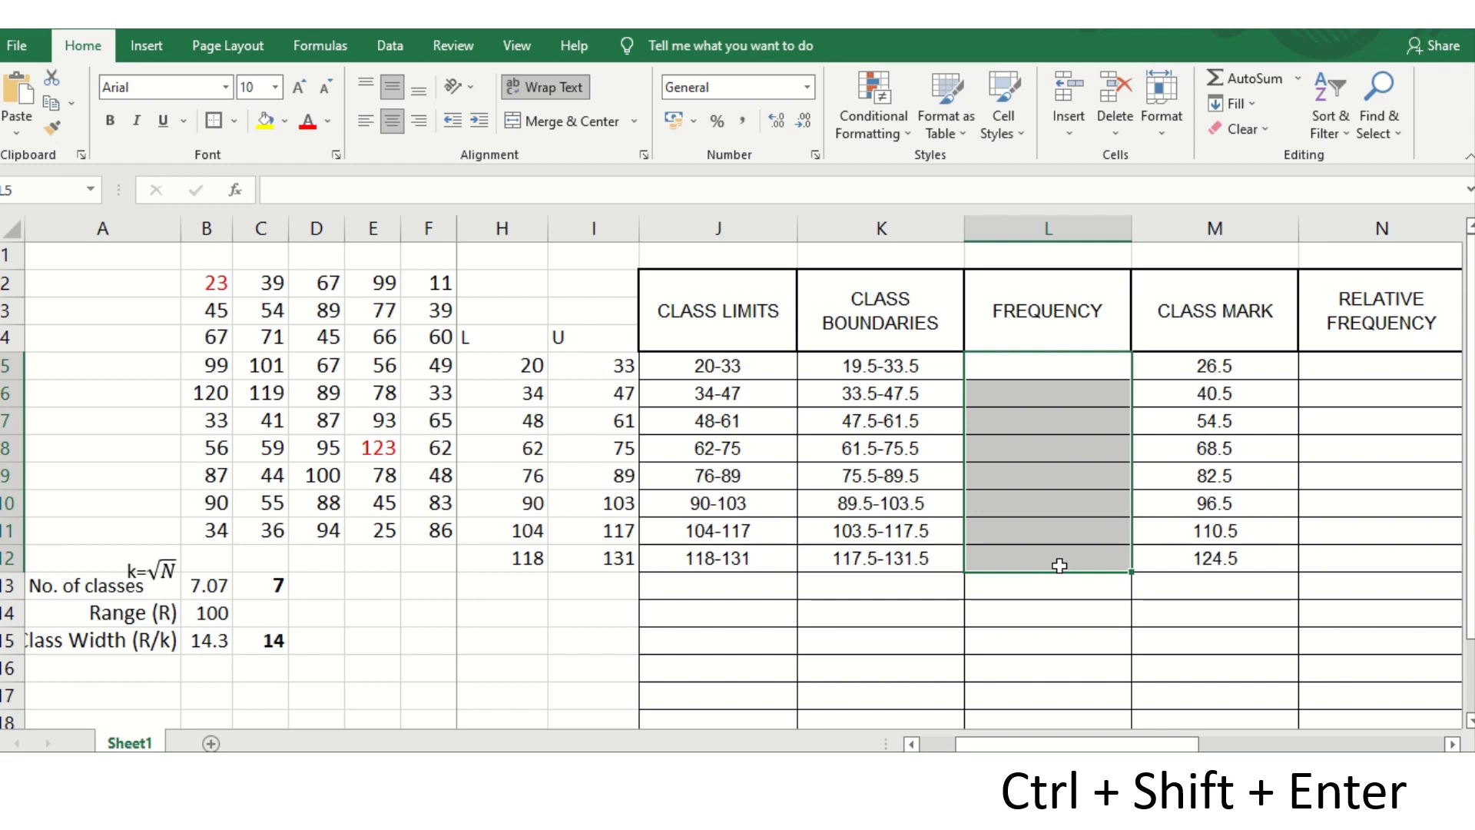
text(=)
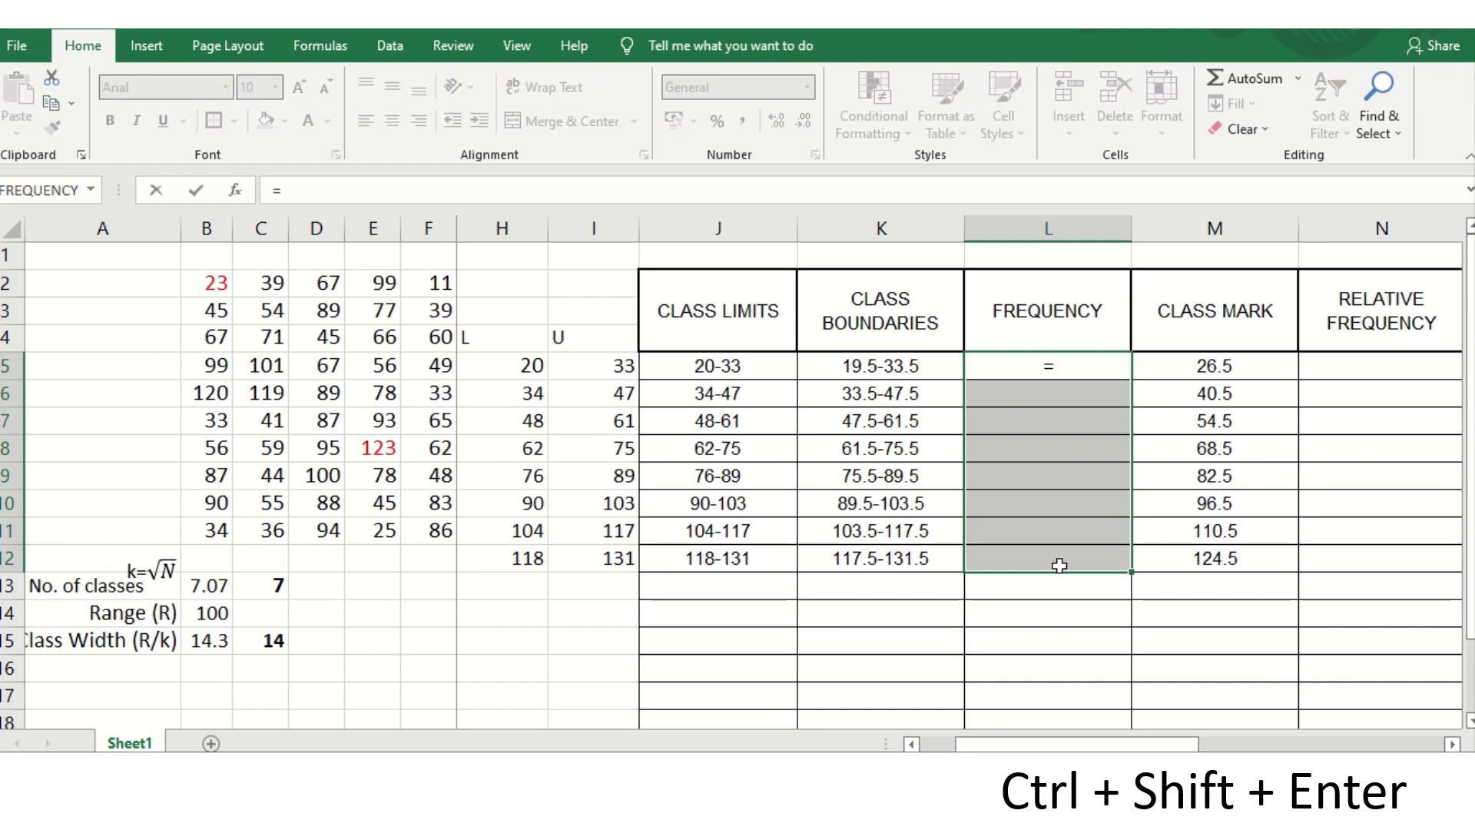
text(FREQUENCY)
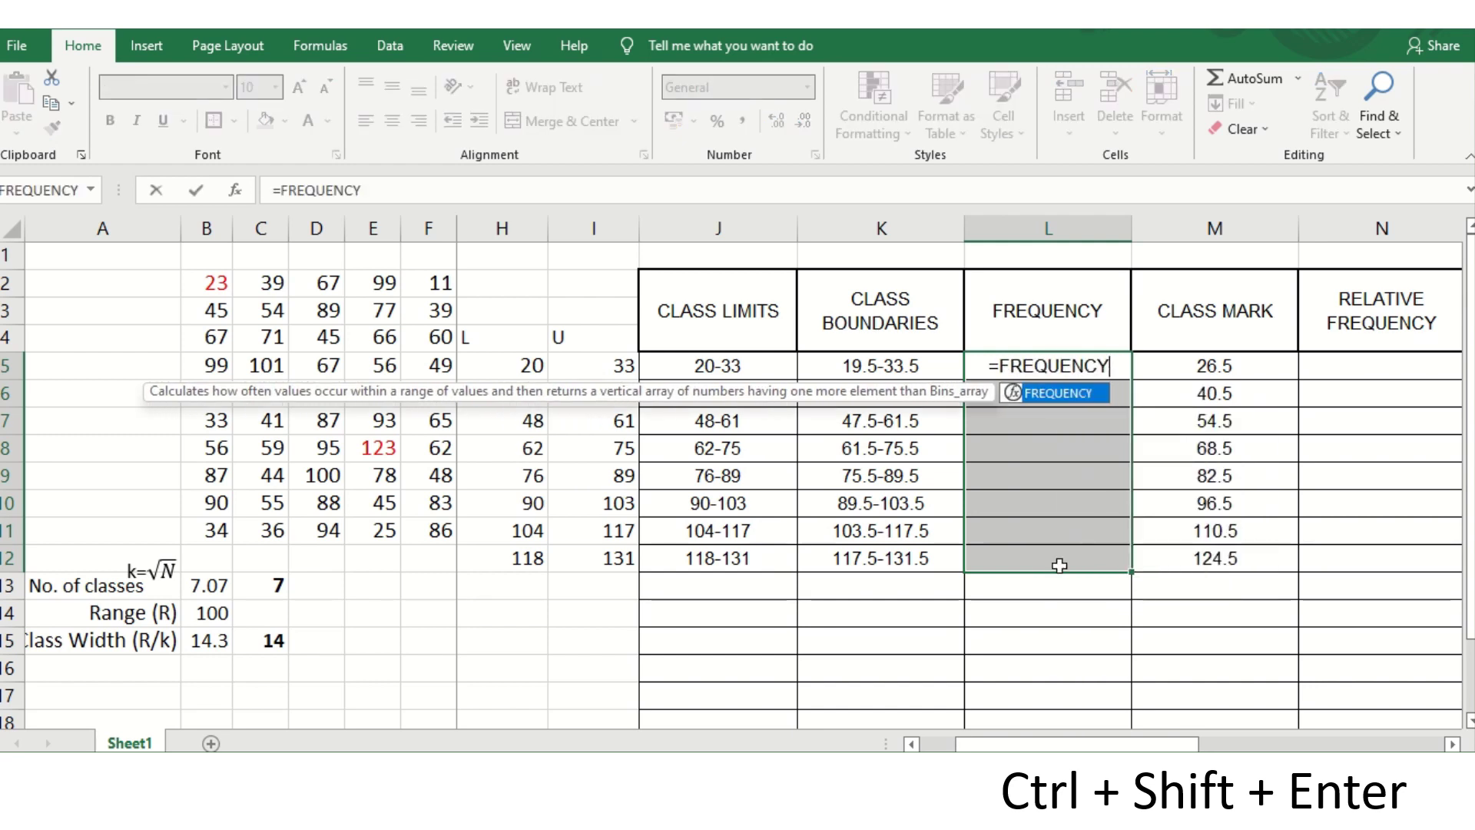
text(()
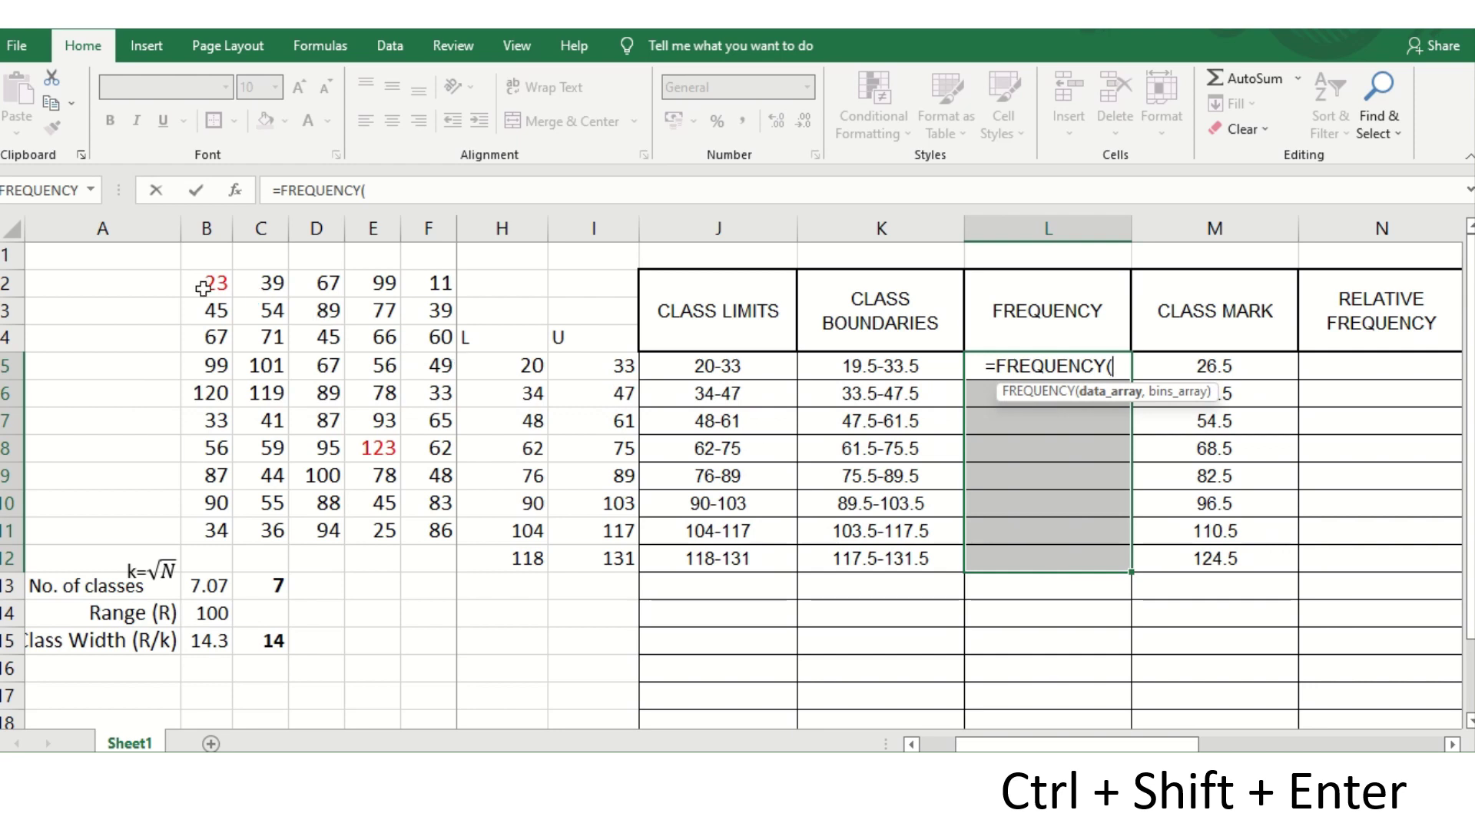
drag(216, 282, 444, 532)
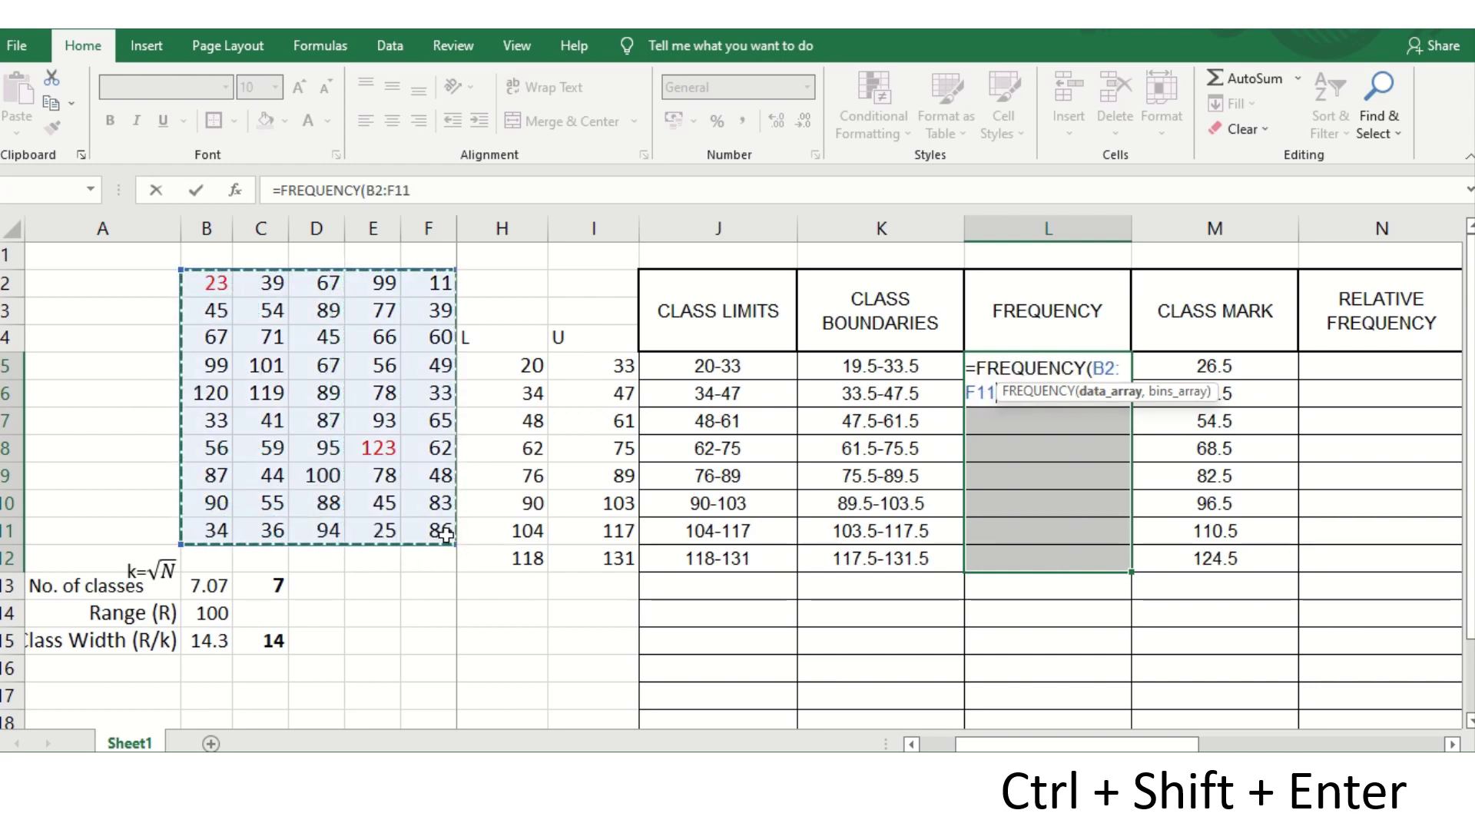
text(,)
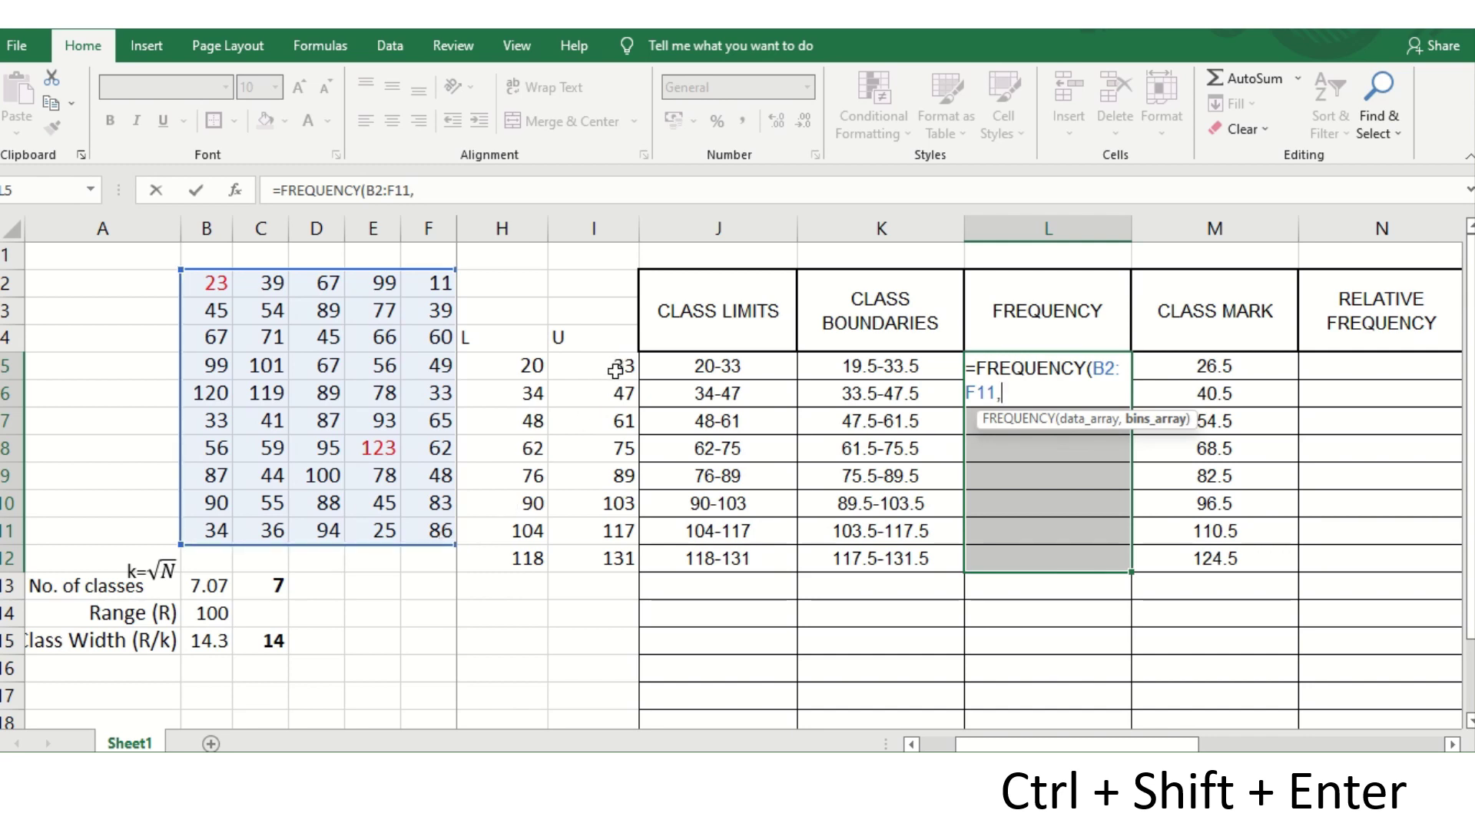
drag(616, 370, 623, 560)
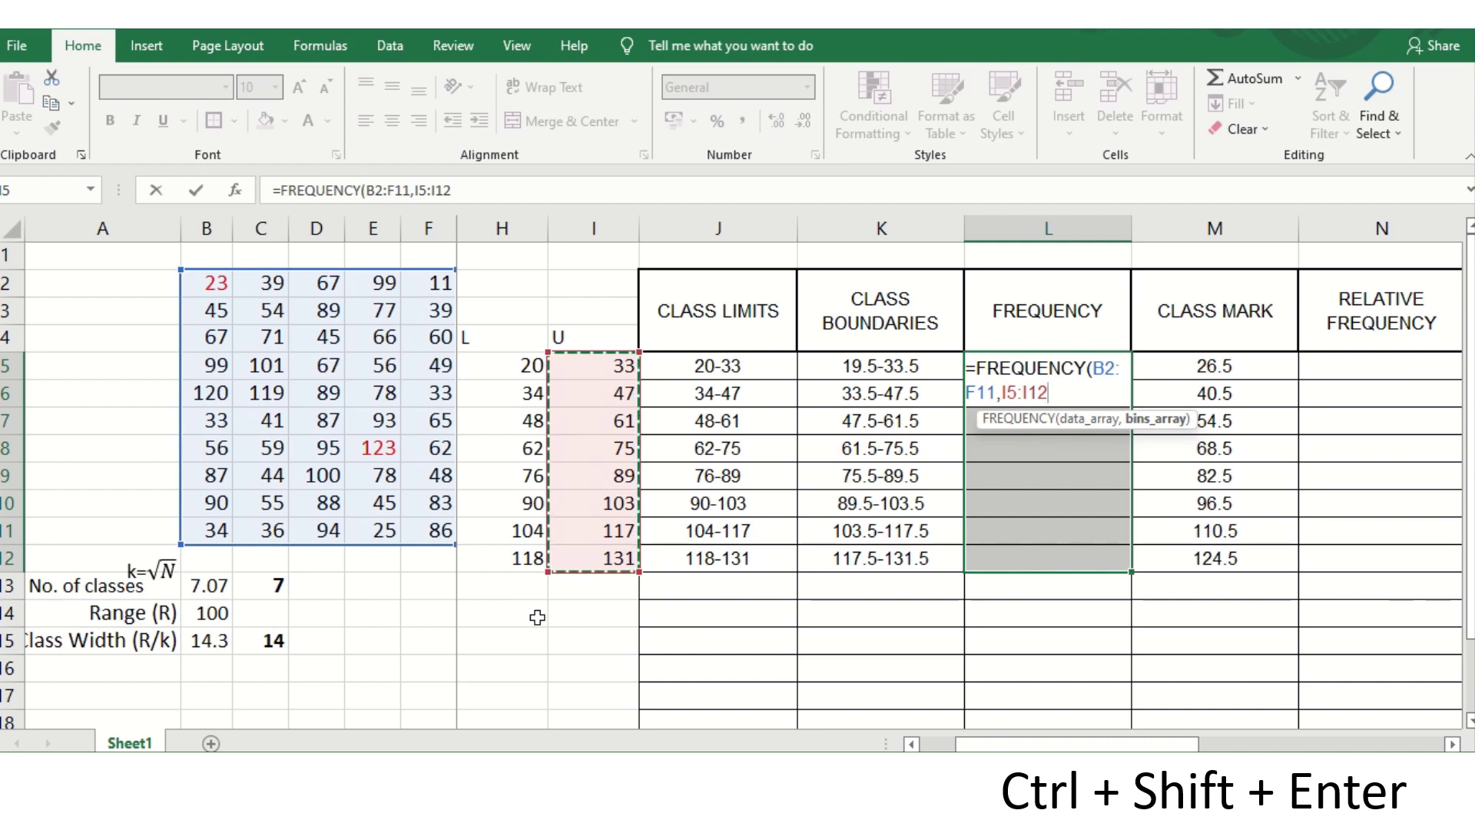
text())
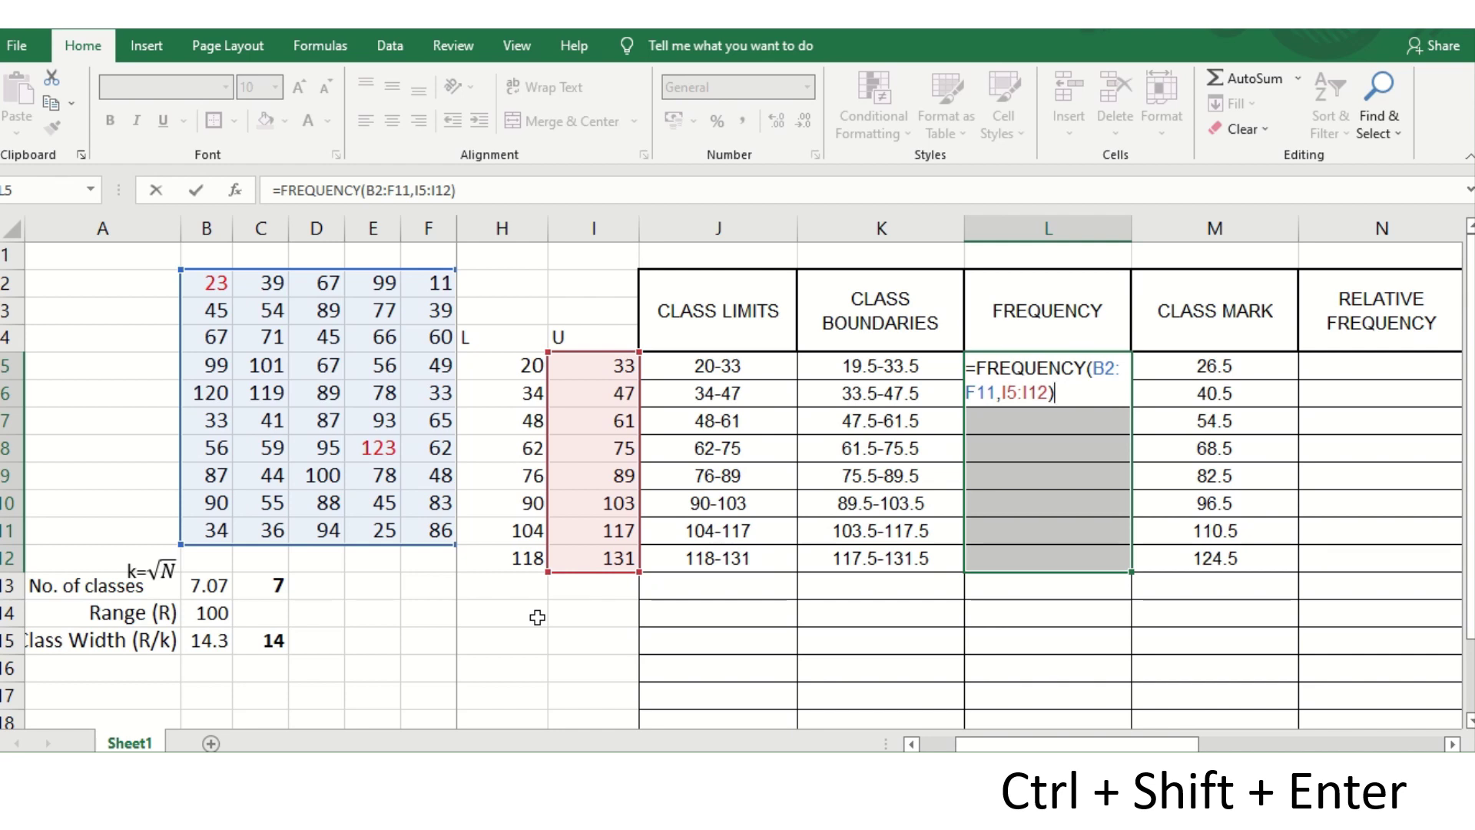
key(ctrl+shift+Return)
click(1106, 480)
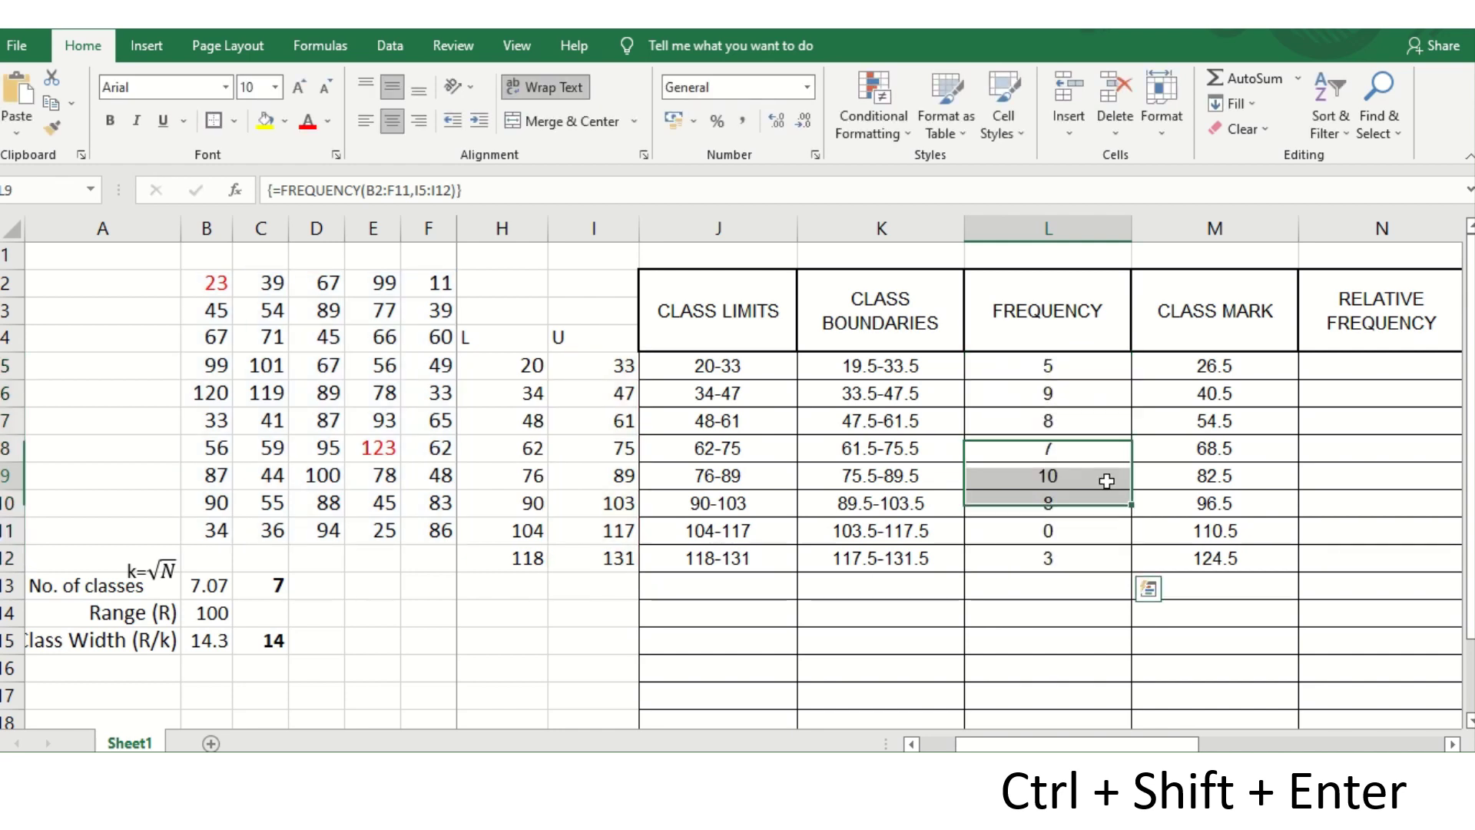
click(1078, 360)
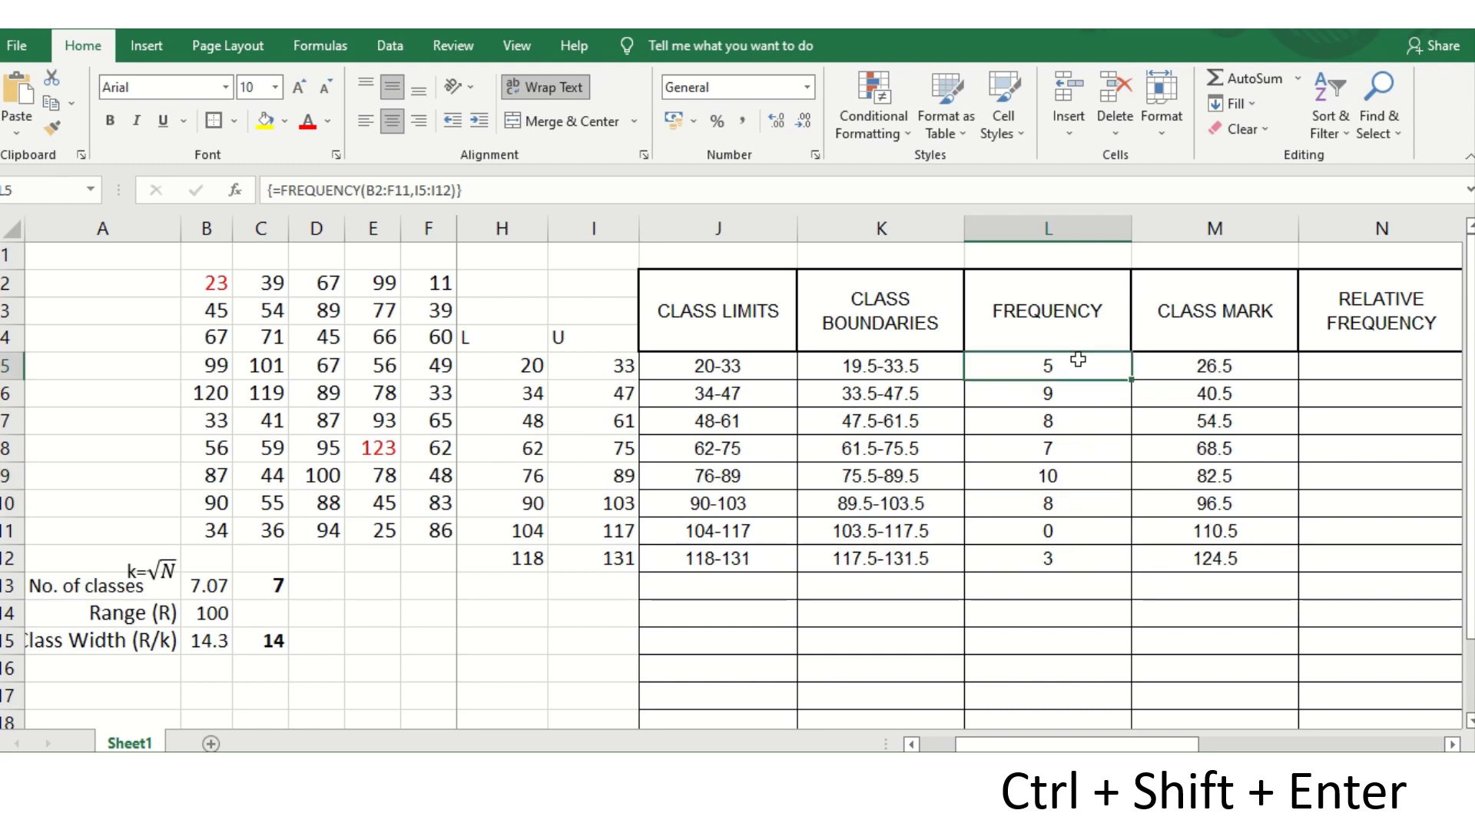
- Total the Frequency column in the N row, cell L20, with =SUM(L5:L12)
scroll(1098, 554, down, 5)
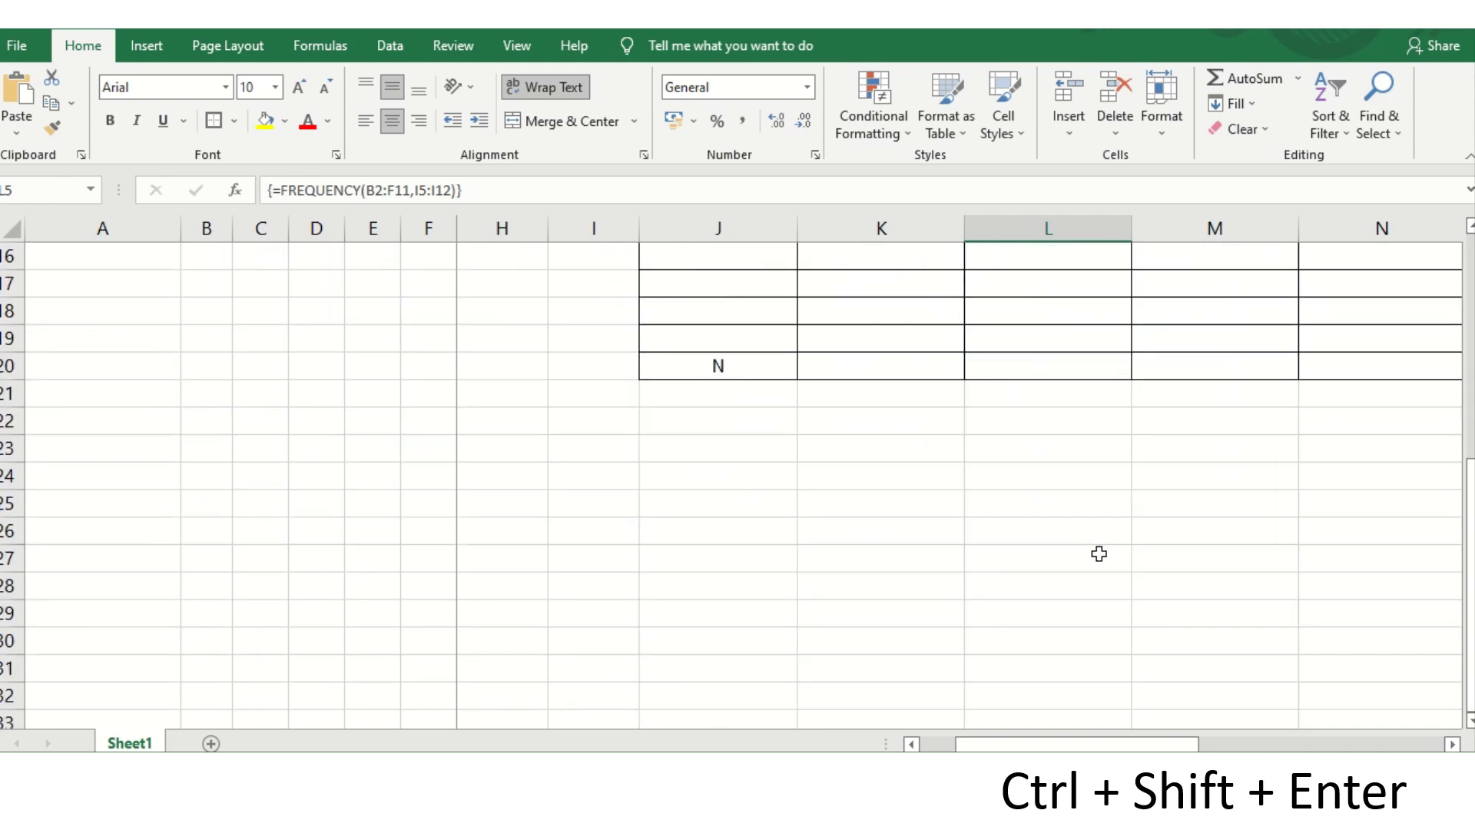
scroll(1065, 557, up, 2)
click(1058, 538)
text(=SUM()
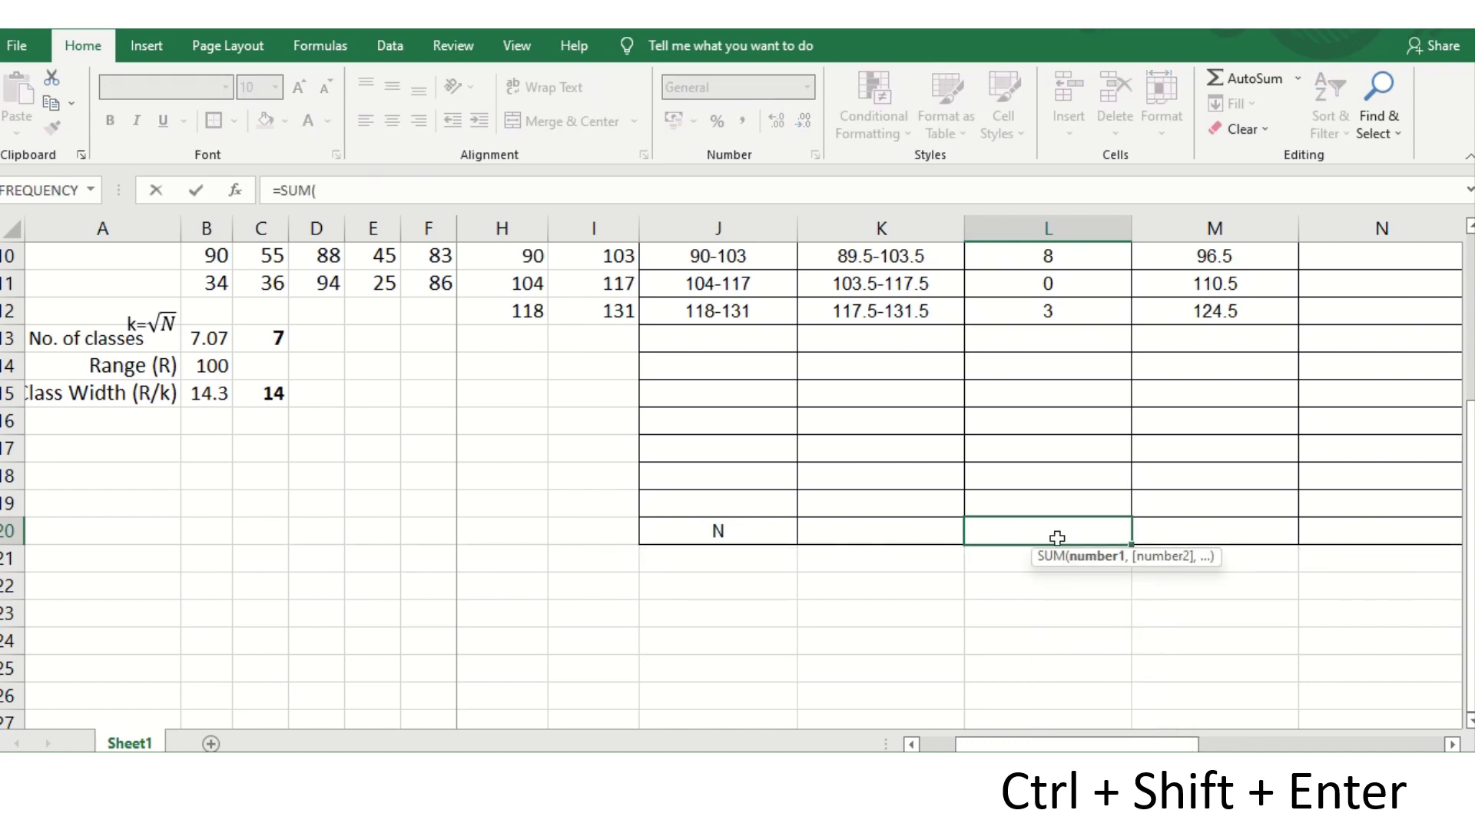
scroll(1057, 538, up, 3)
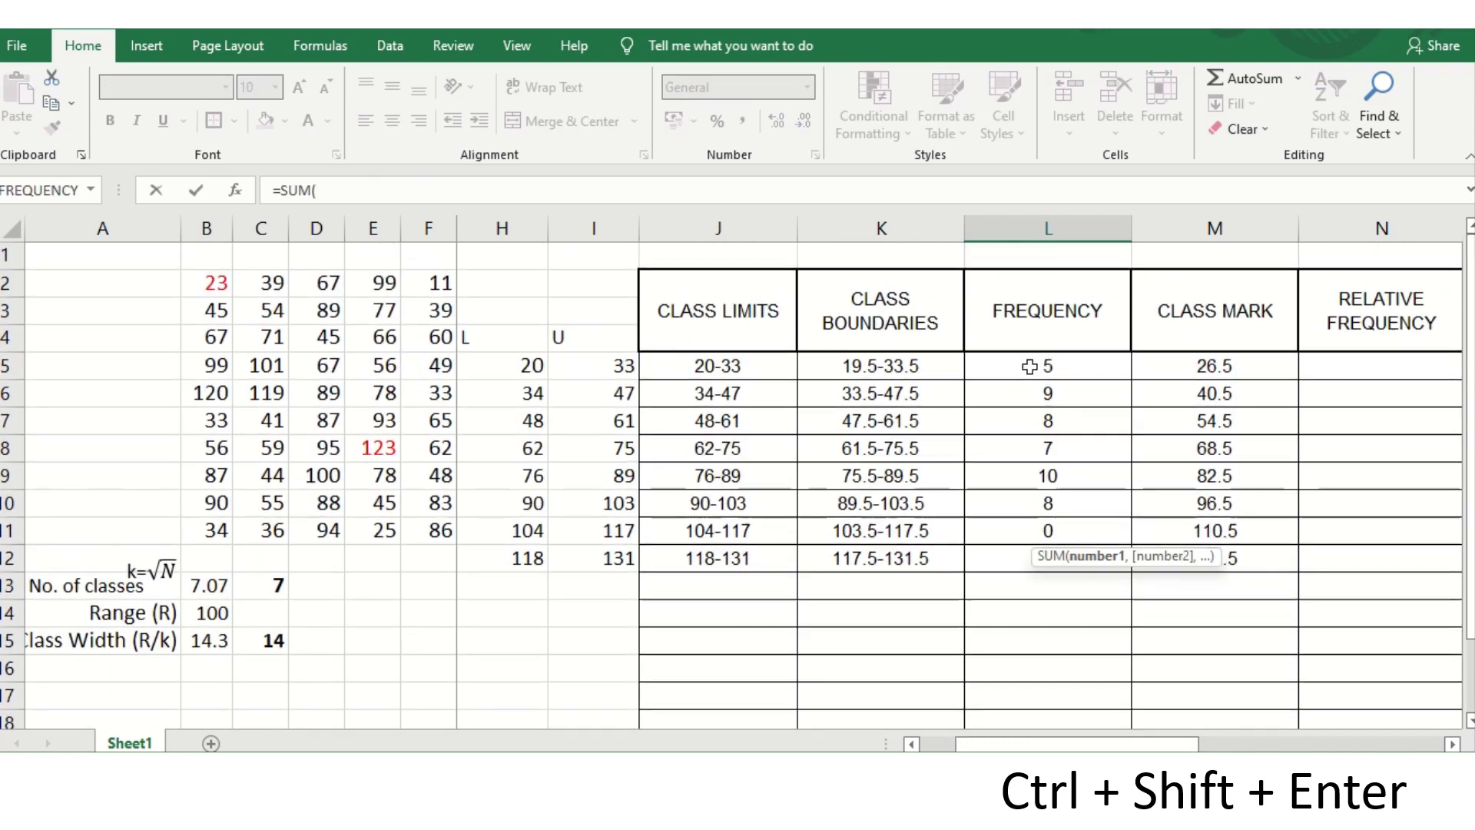
drag(1048, 366, 1057, 569)
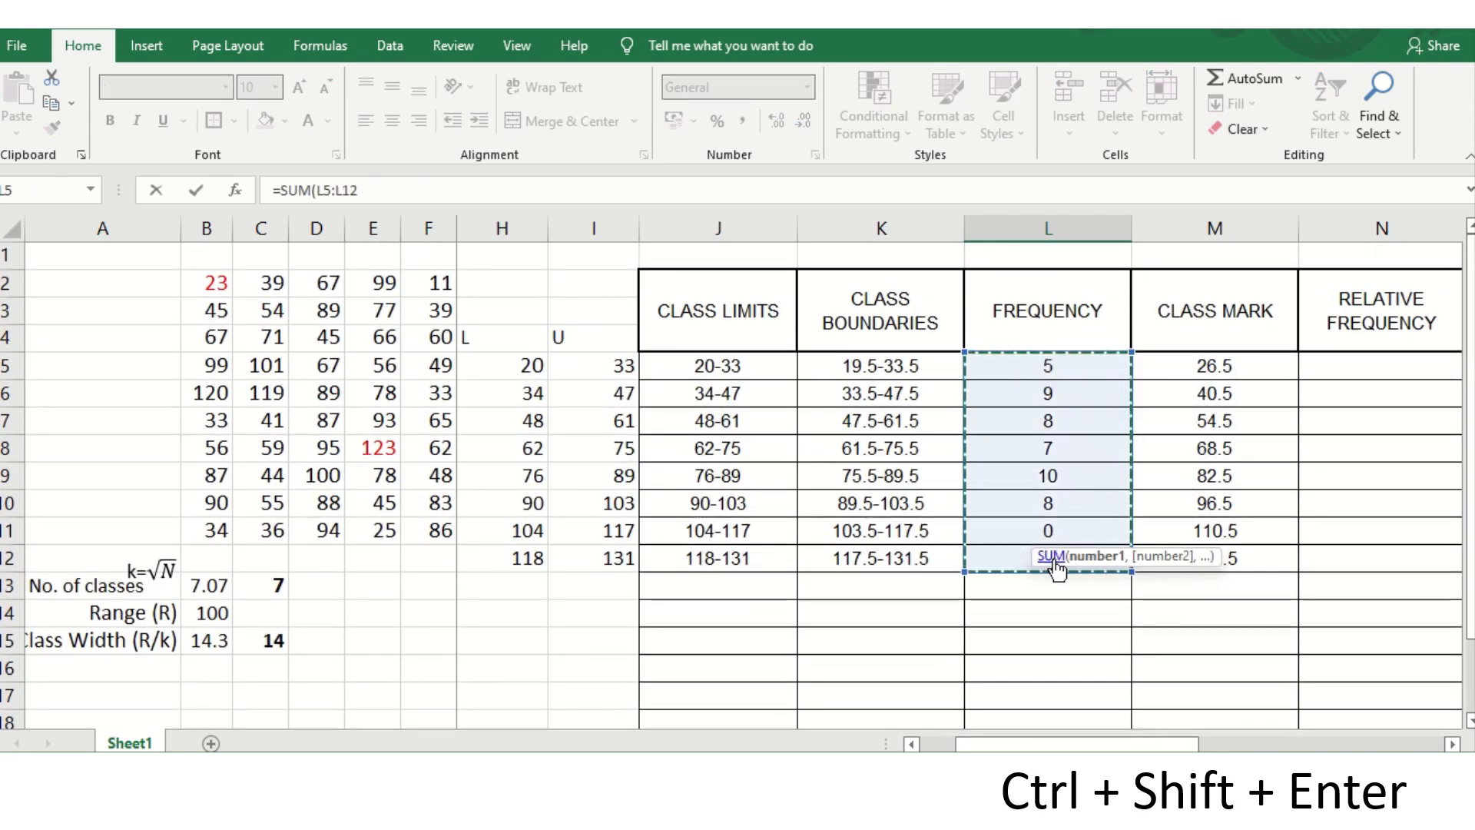
key(Return)
- Delete the table's empty cells in rows 13 to 19, shifting the N row up directly below the 118-131 class
drag(682, 479, 1224, 625)
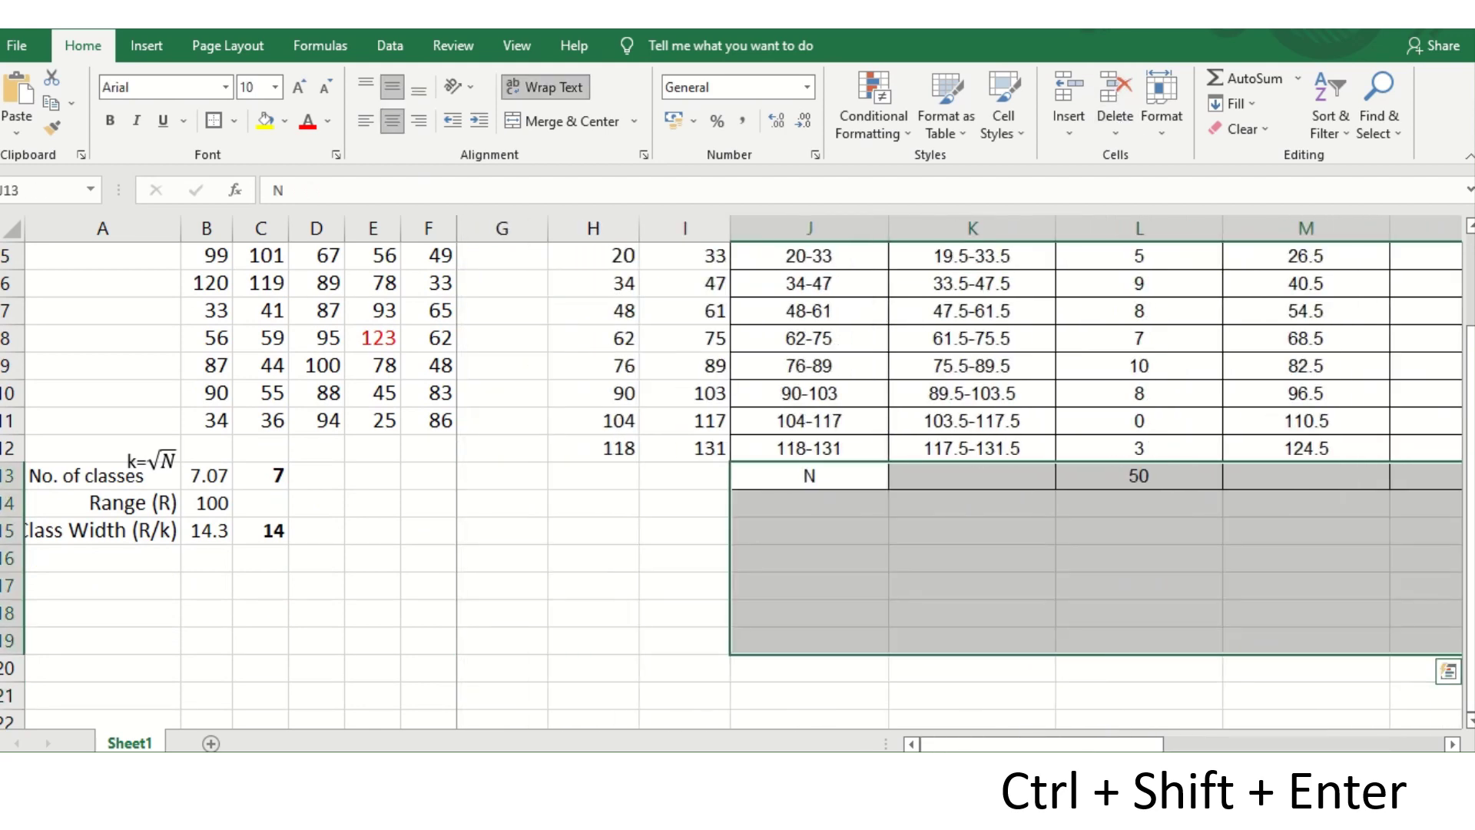
scroll(961, 695, up, 2)
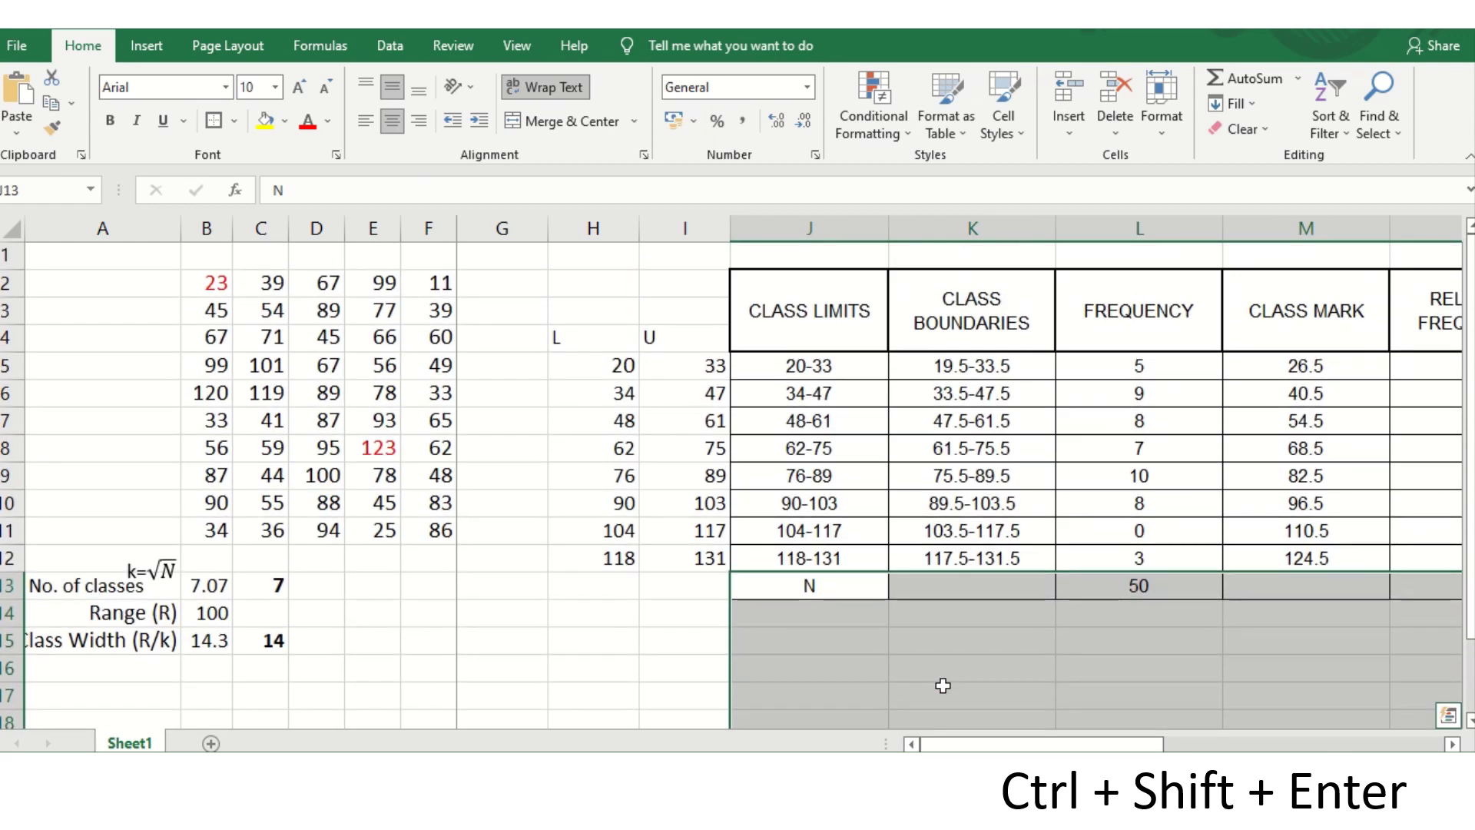
click(1020, 447)
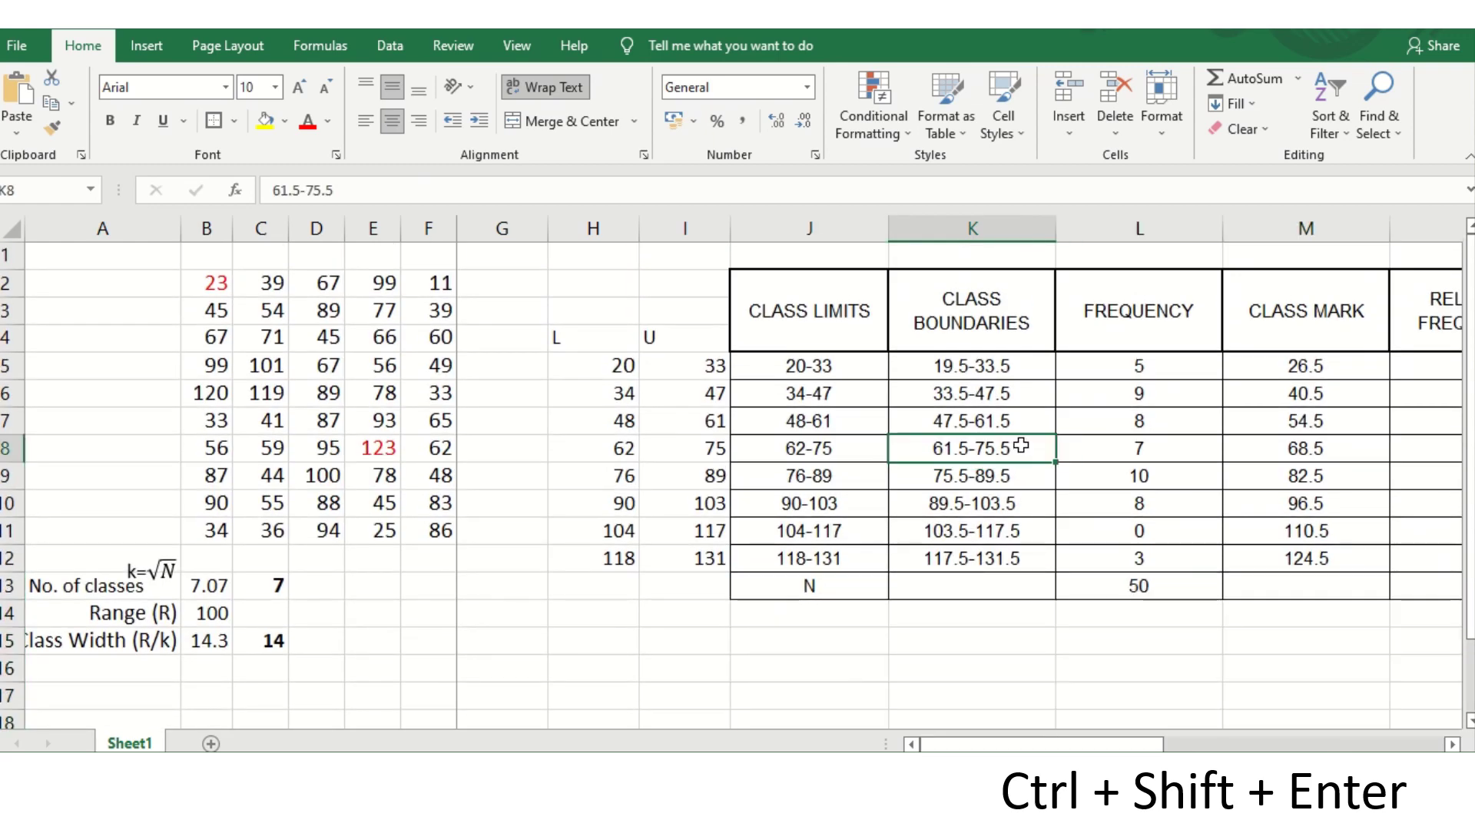
click(1193, 644)
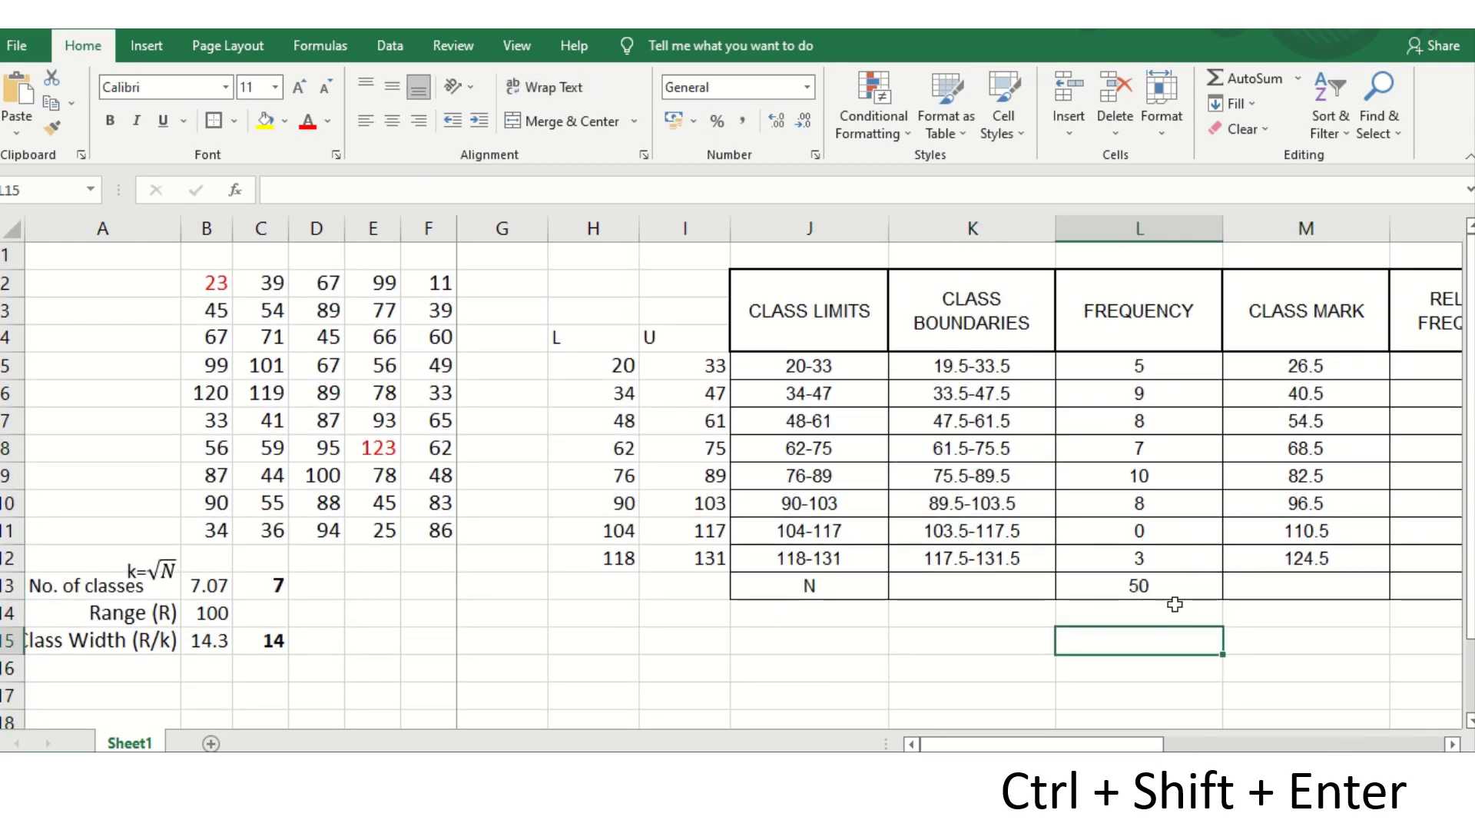
click(1175, 585)
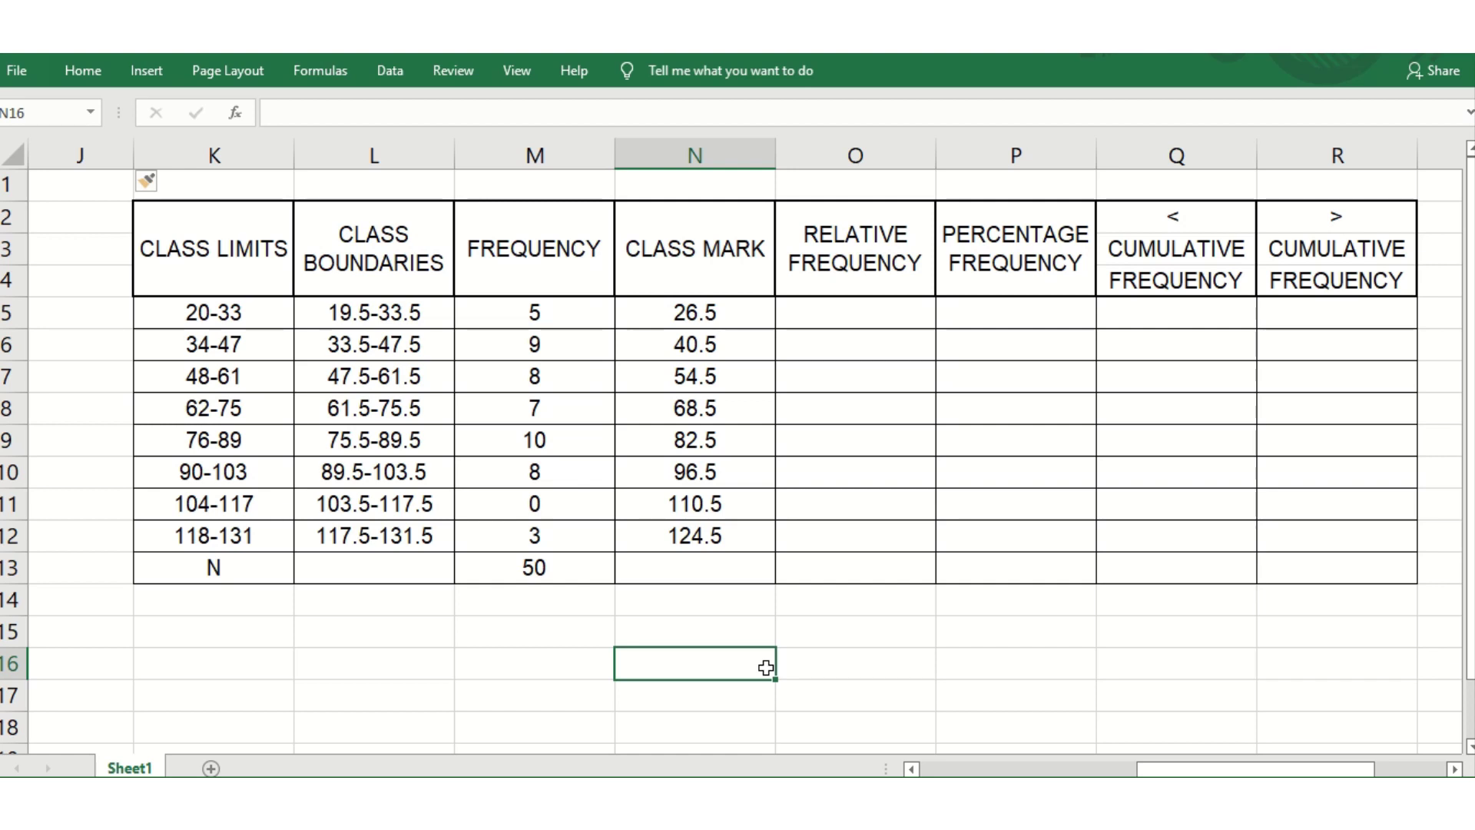
- Calculate the first relative frequency in O5 with =M5/50
click(866, 313)
text(=)
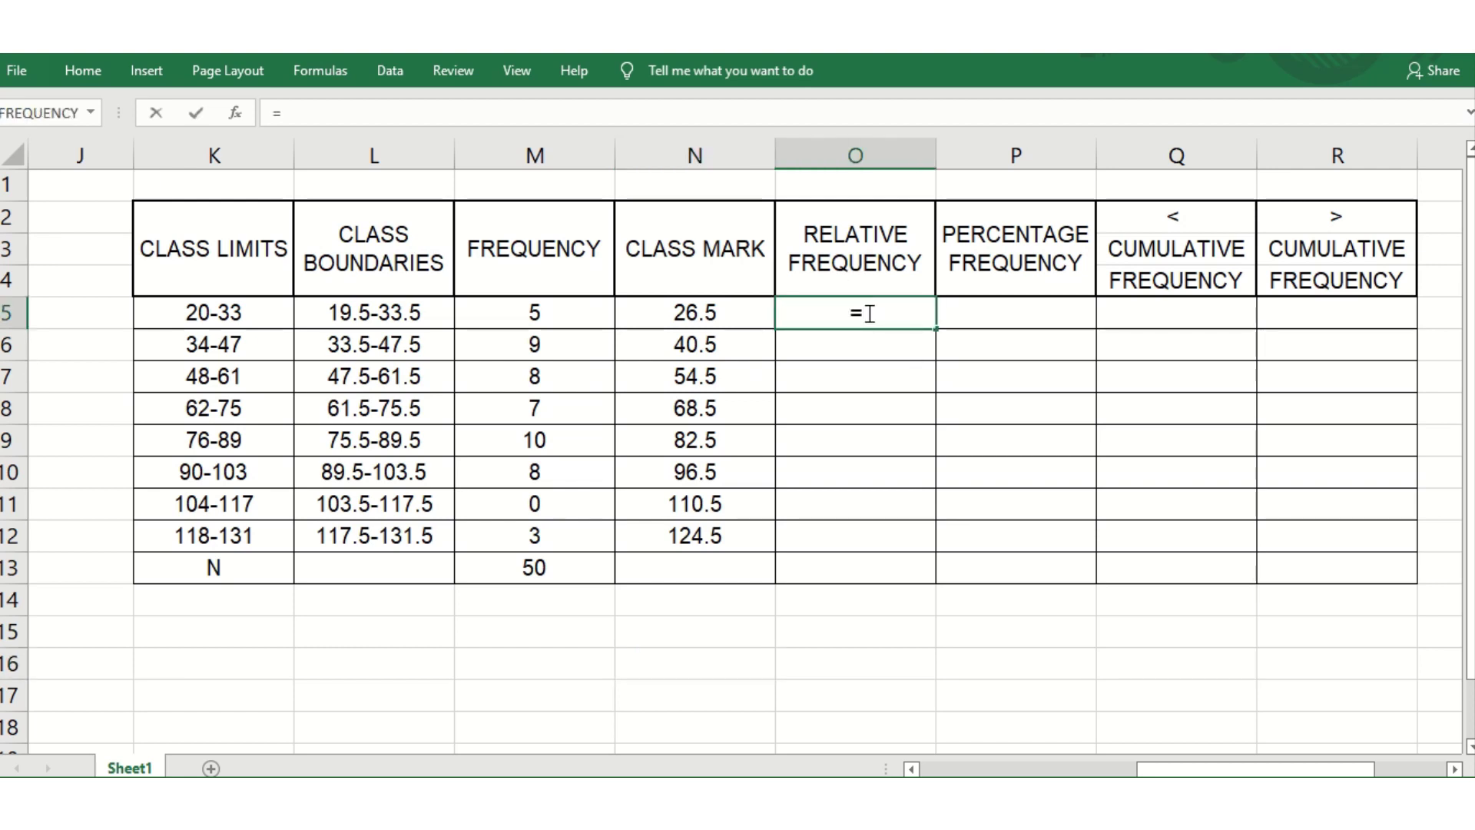
key(Left)
key(Left)
key(Left)
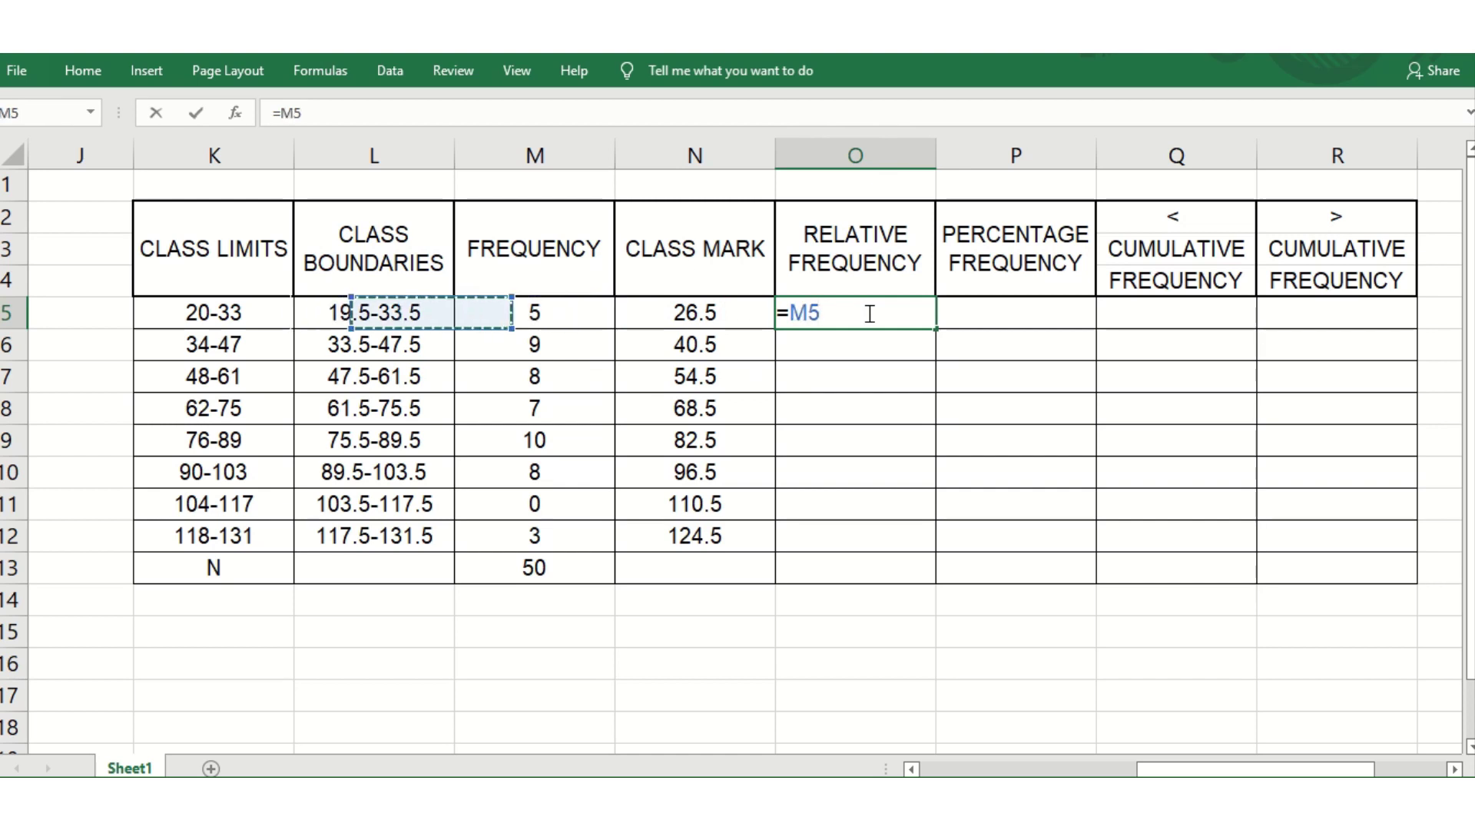
key(Right)
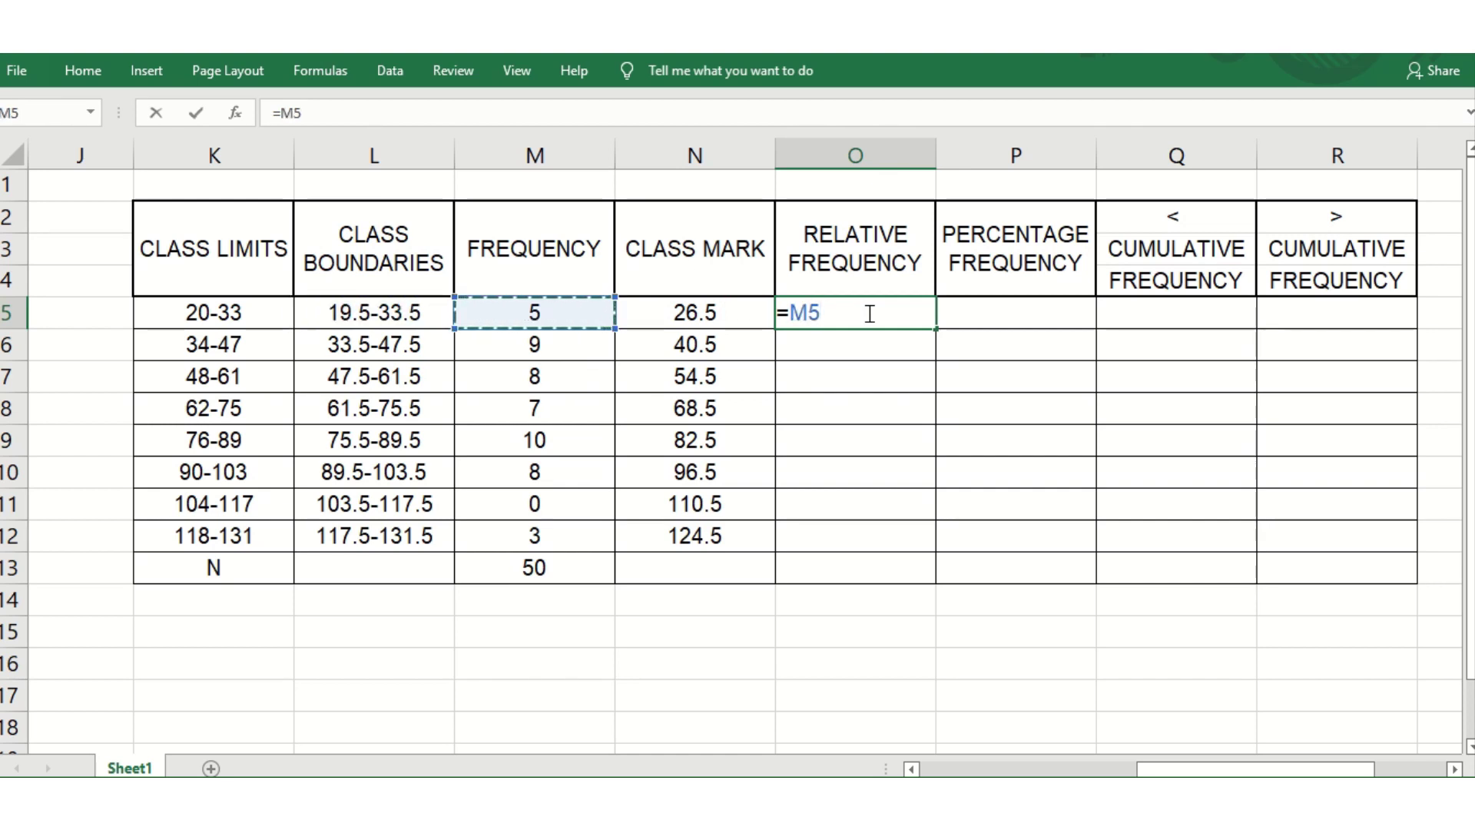
text(/)
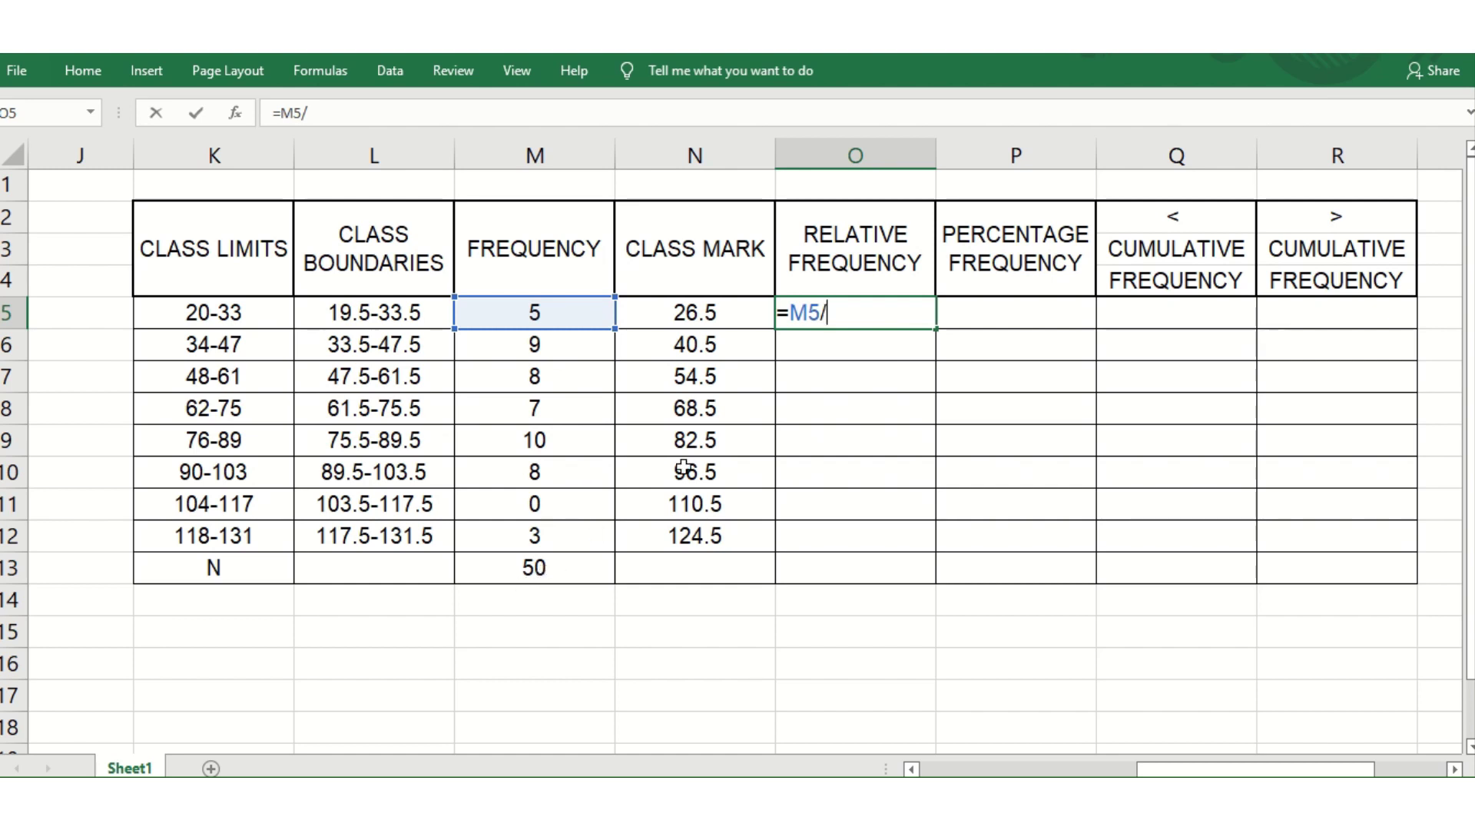
text(50)
key(Return)
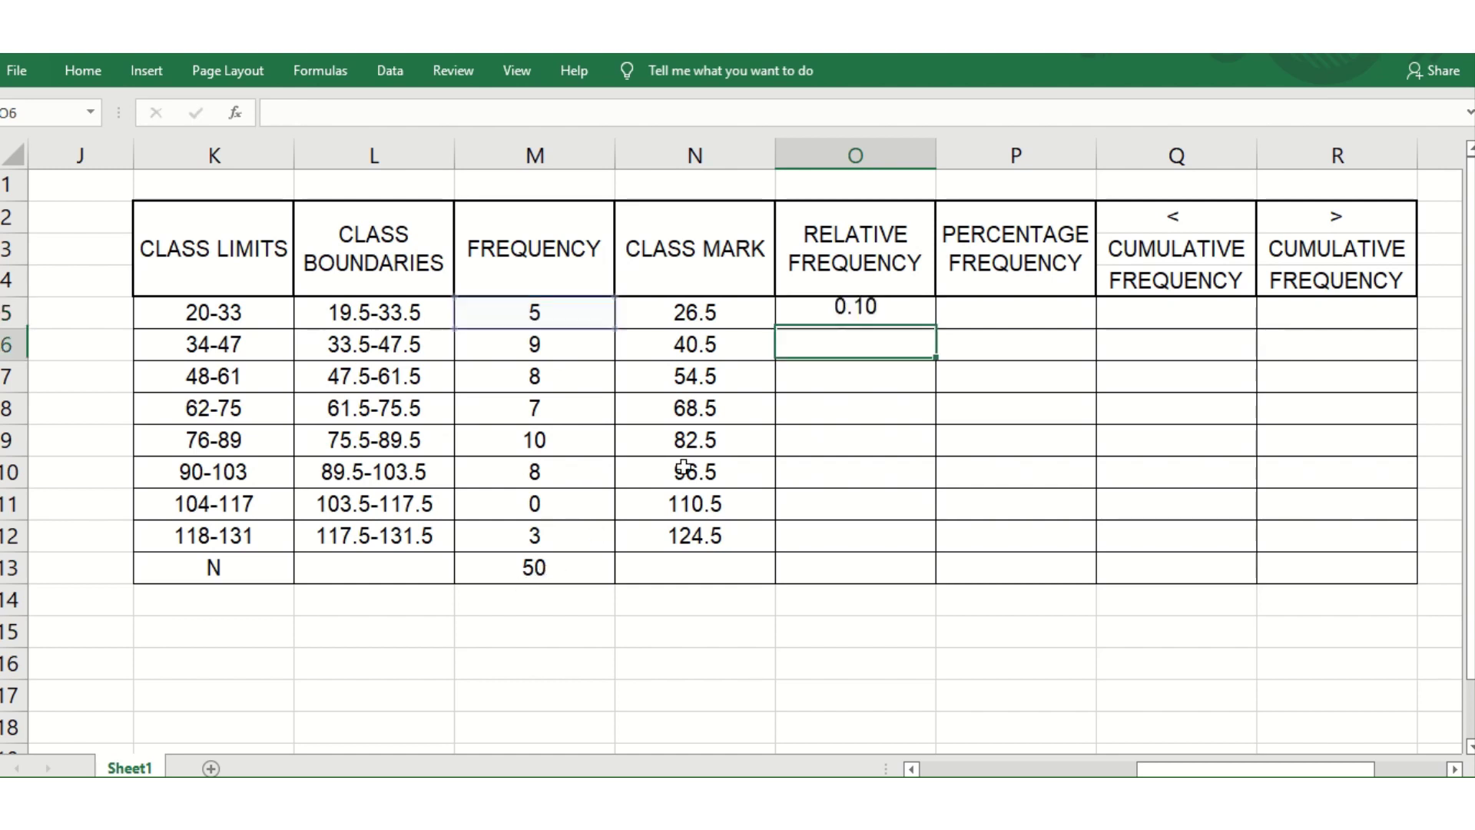
key(Up)
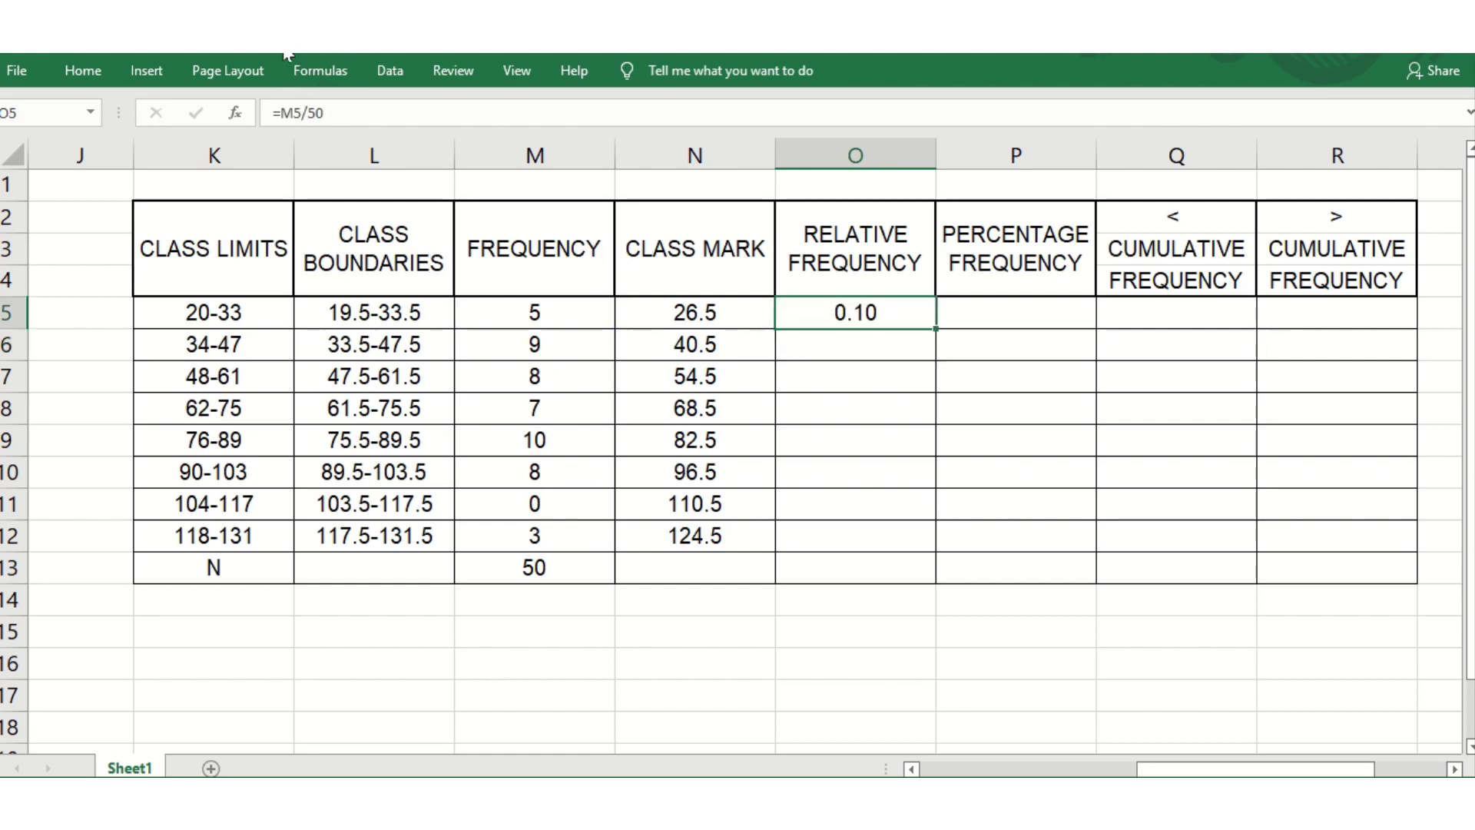
- Change the O5 formula to =ROUND(M5/50,2) and fill it down to O12
click(286, 114)
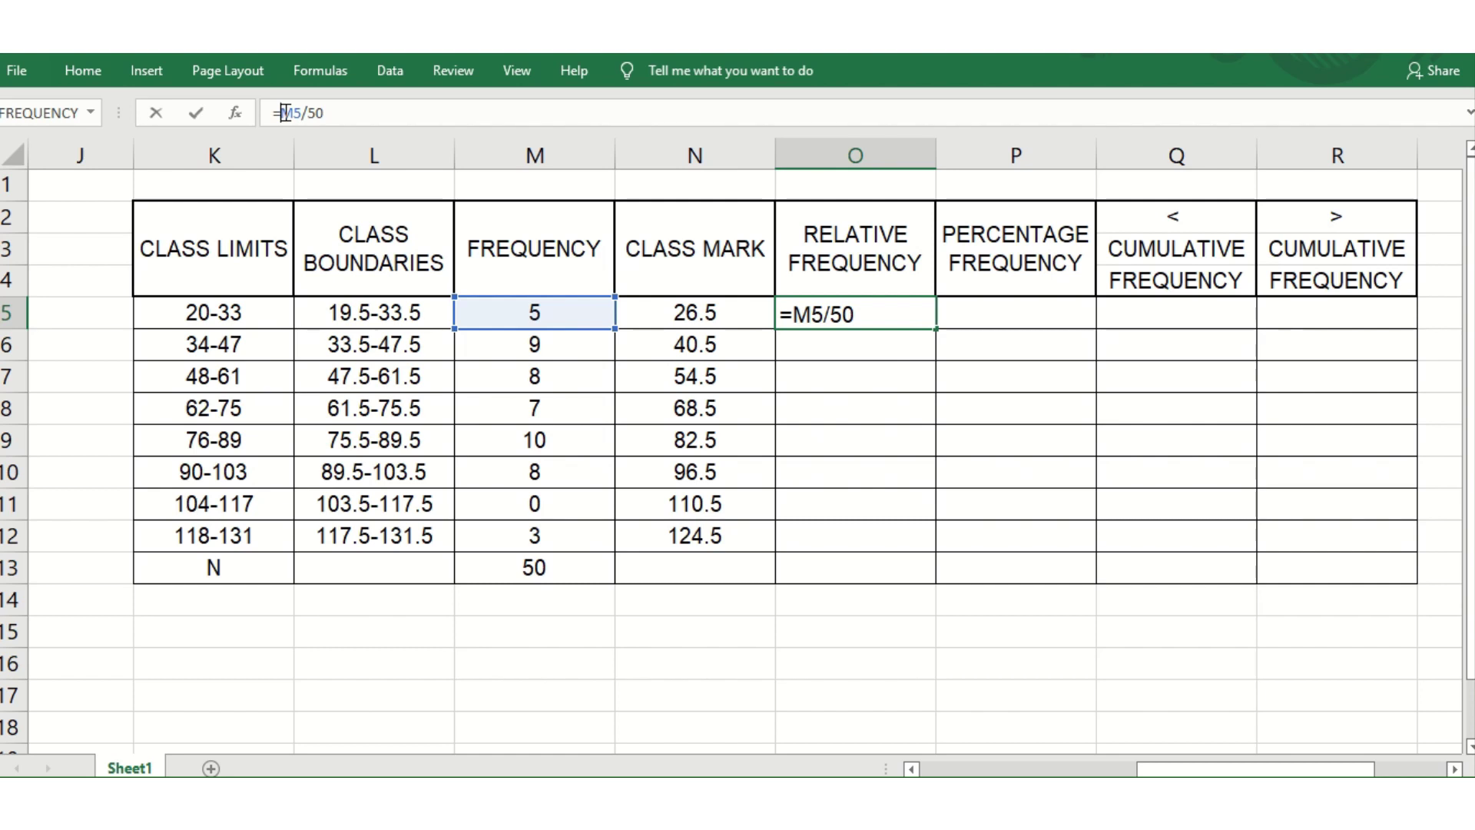
text(ROUNF)
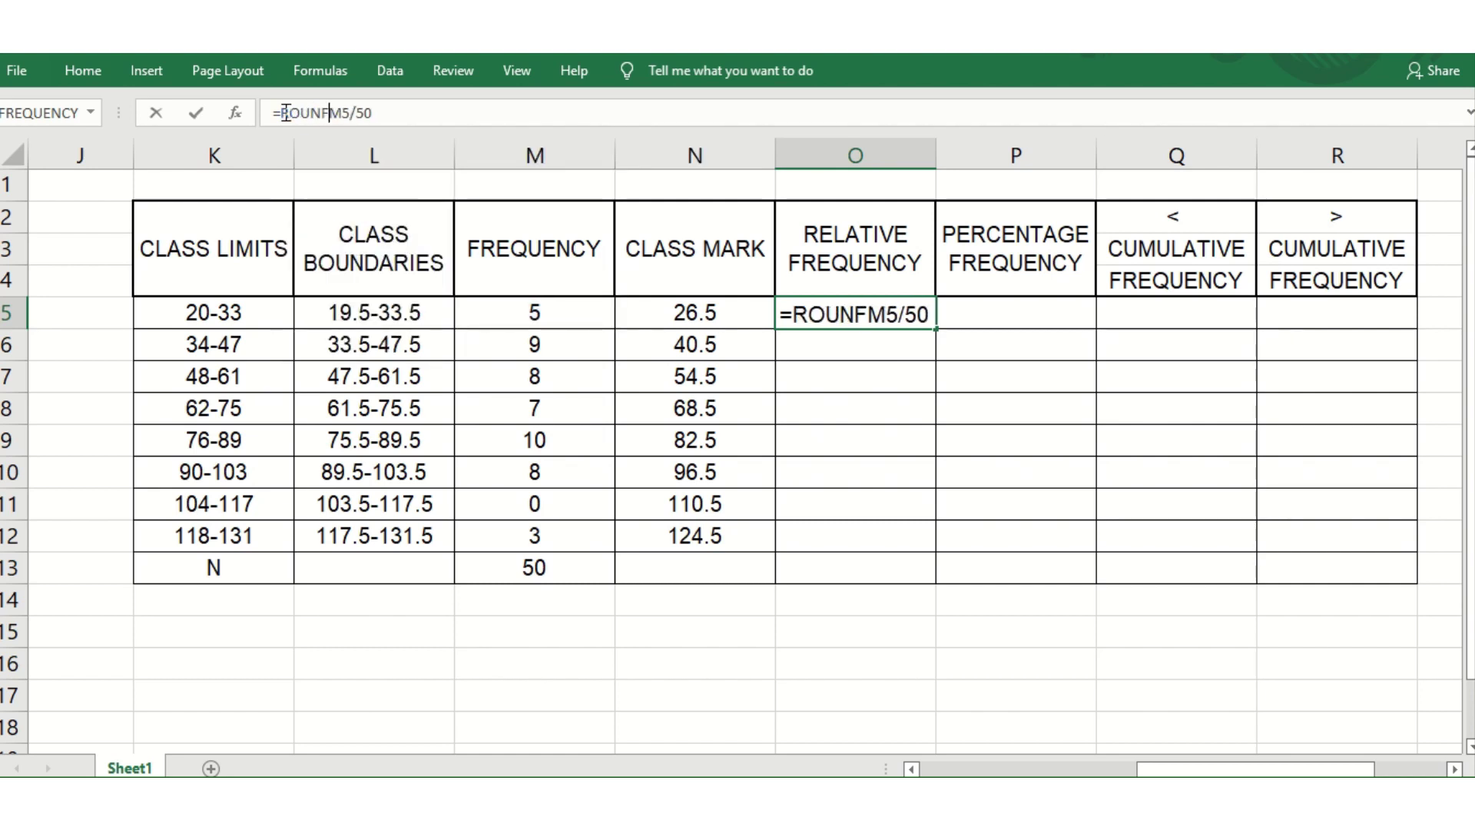
key(BackSpace)
text(D()
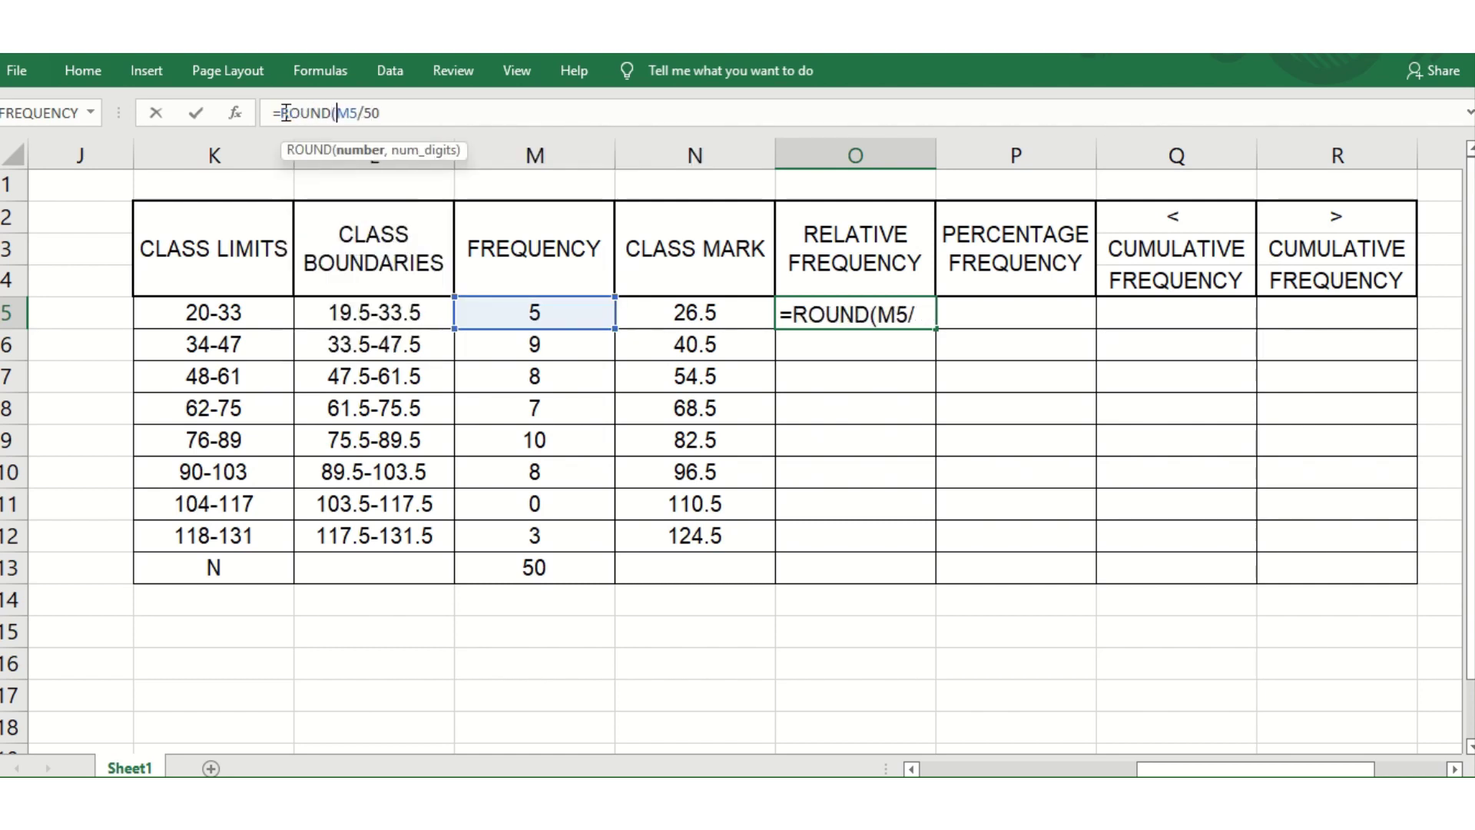
key(Right)
key(Right)
key(Right)
key(Right)
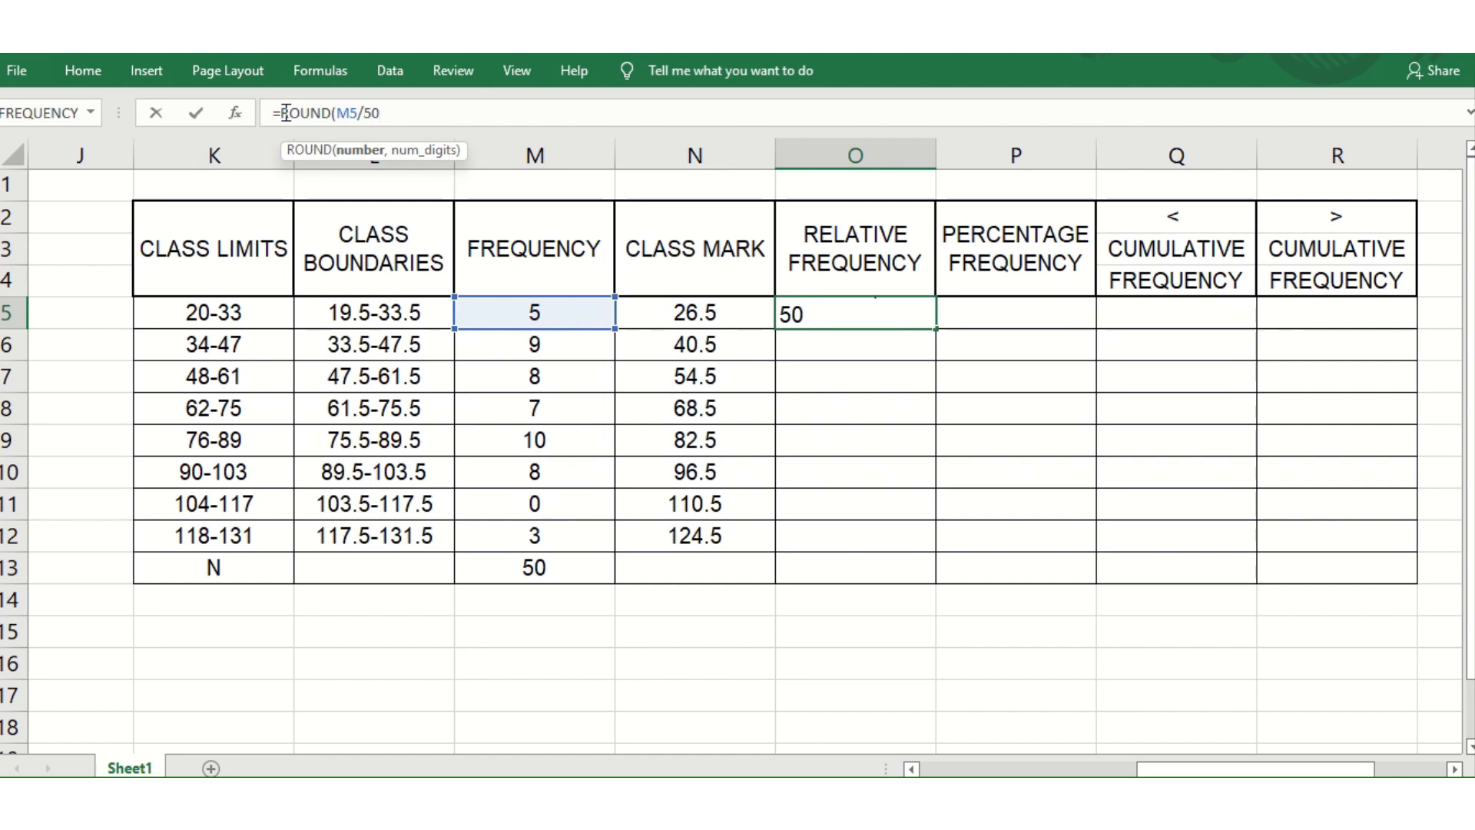
text(,2)
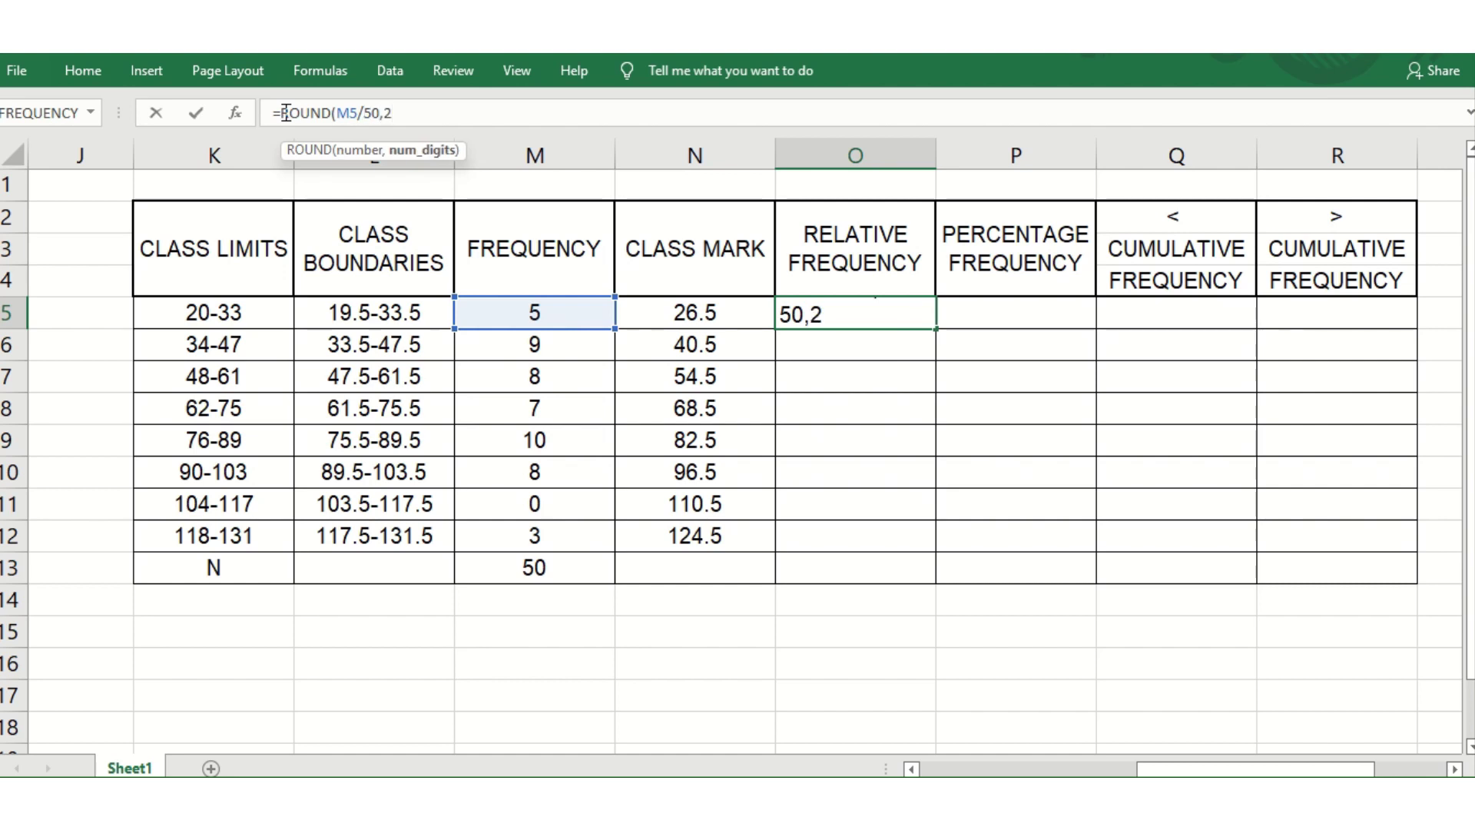
text())
key(Return)
key(Up)
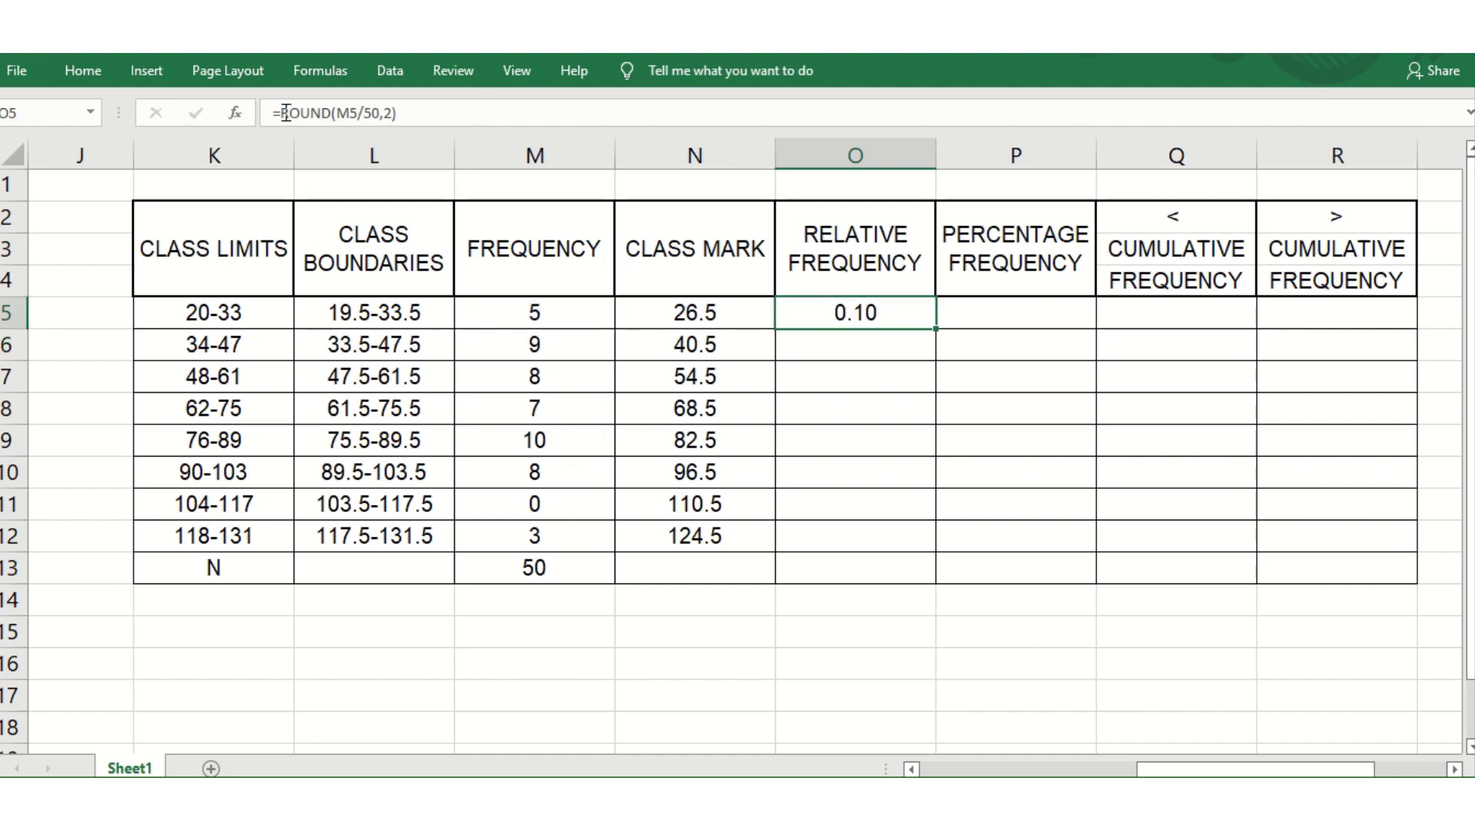
drag(936, 329, 925, 553)
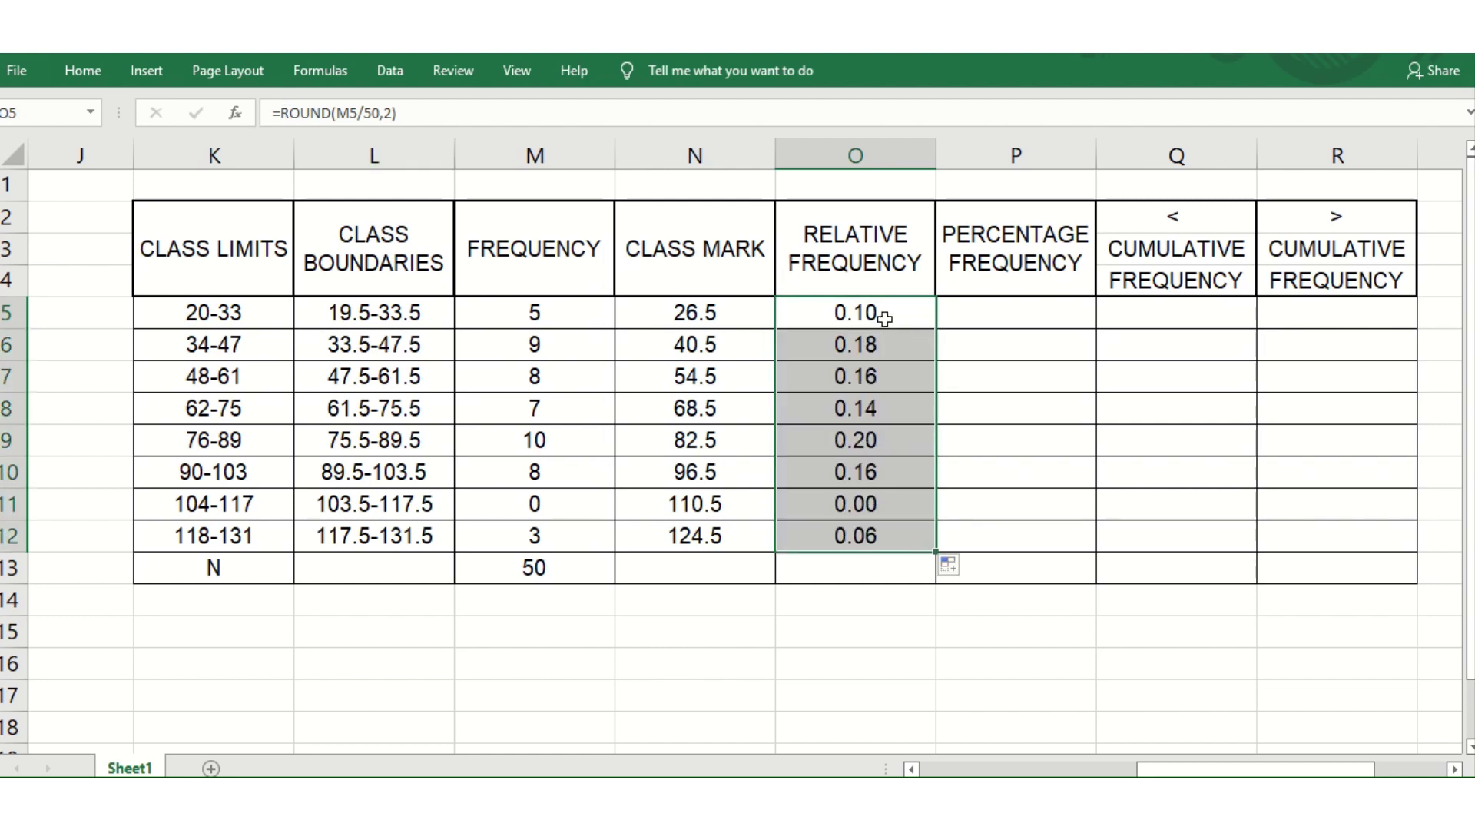
- Copy relative frequencies O5:O12 into P5:P12 as values only and format them with two decimal places
drag(883, 312, 884, 532)
key(ctrl+c)
click(991, 304)
right_click(994, 305)
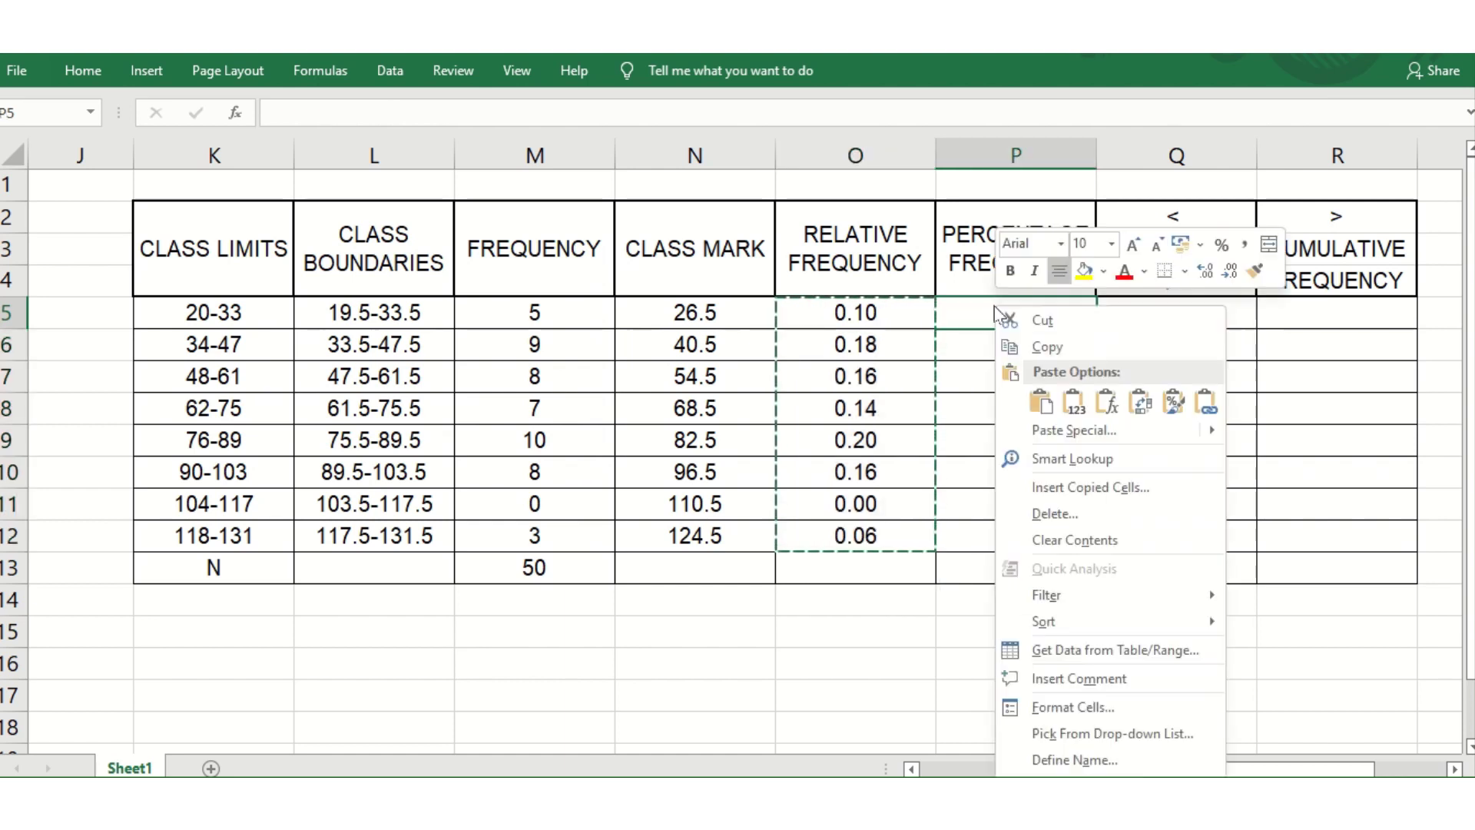
click(1075, 407)
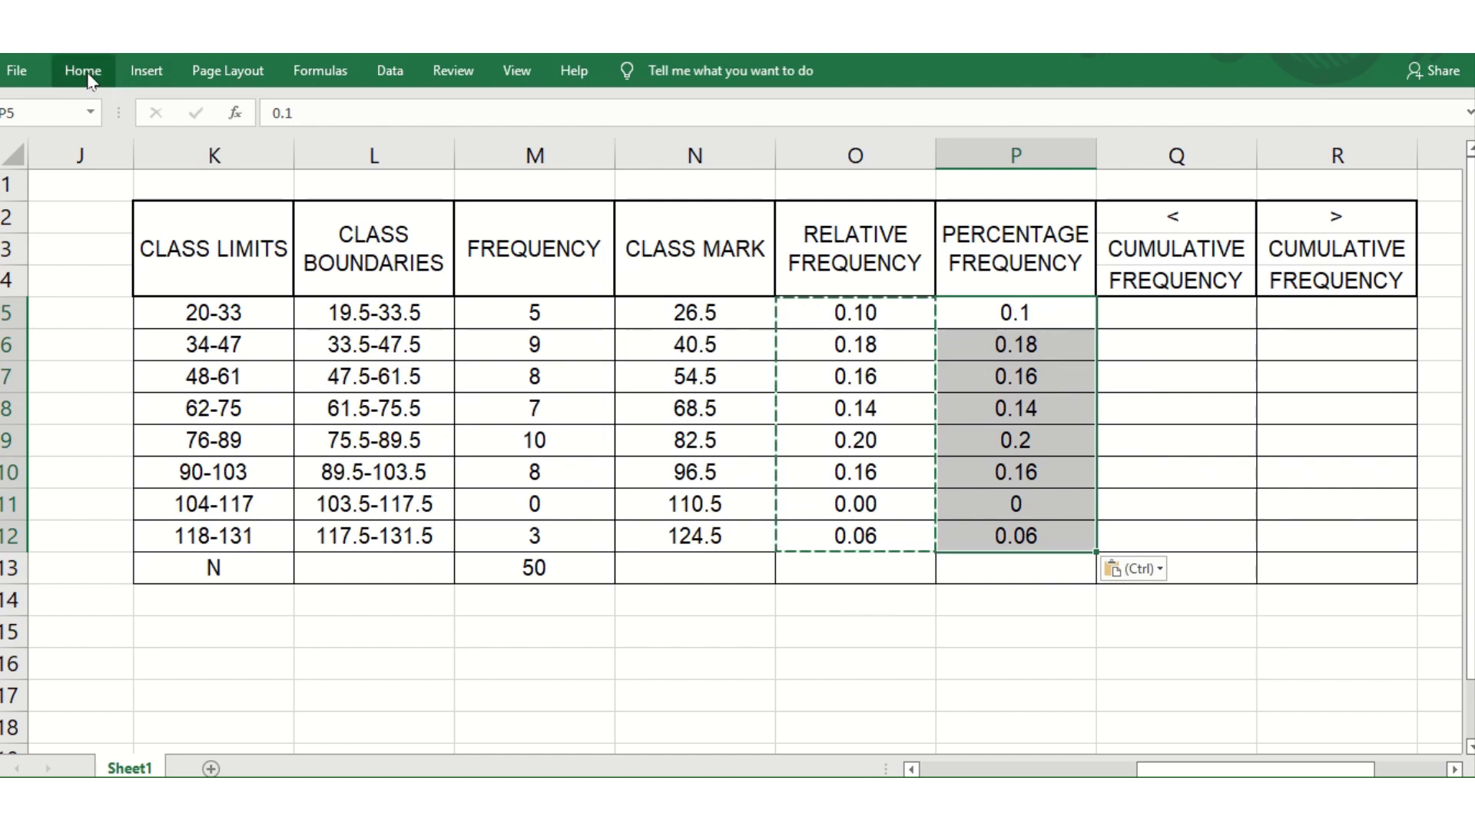
click(146, 72)
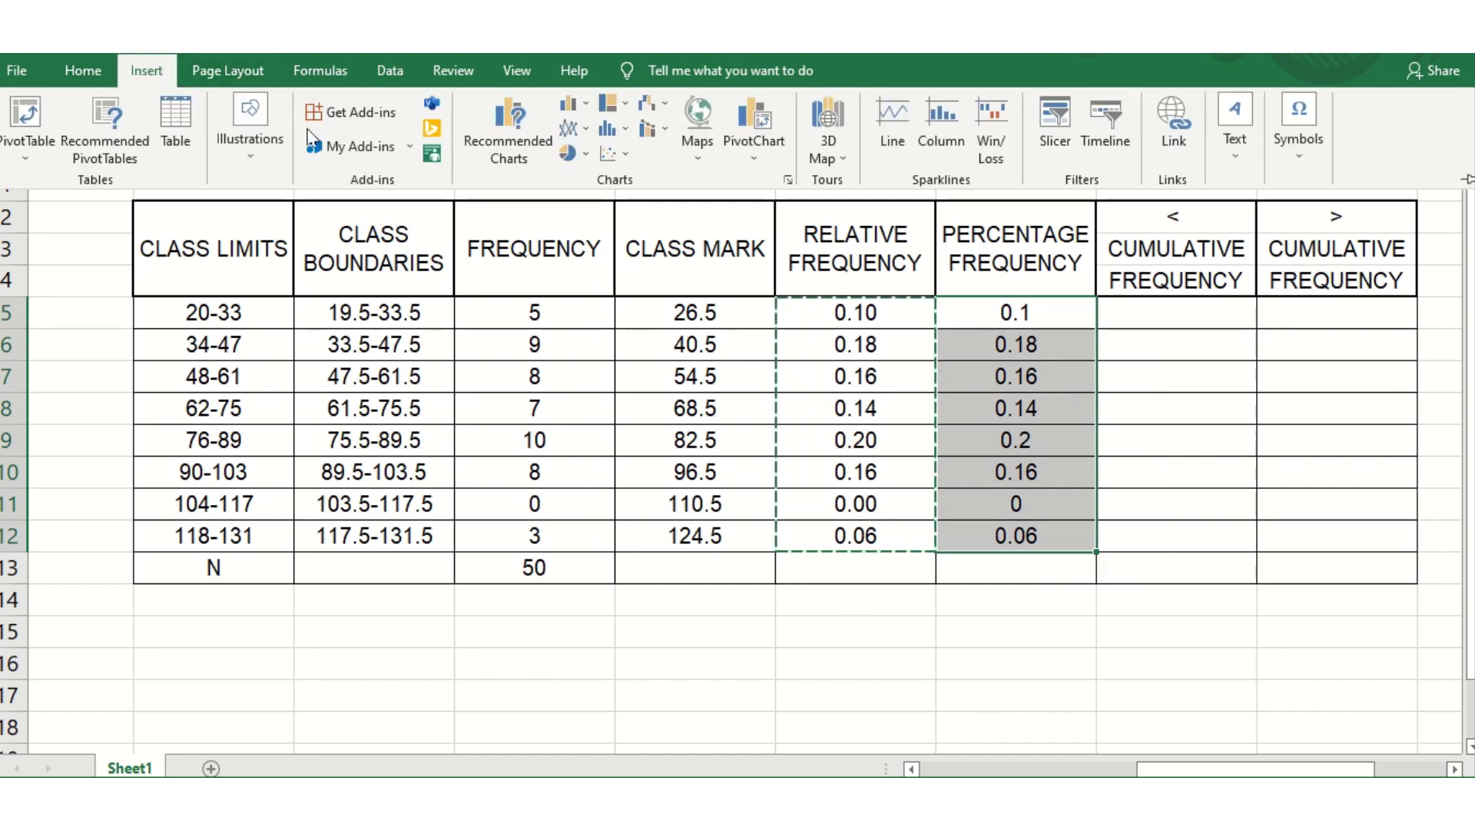
click(83, 70)
click(778, 146)
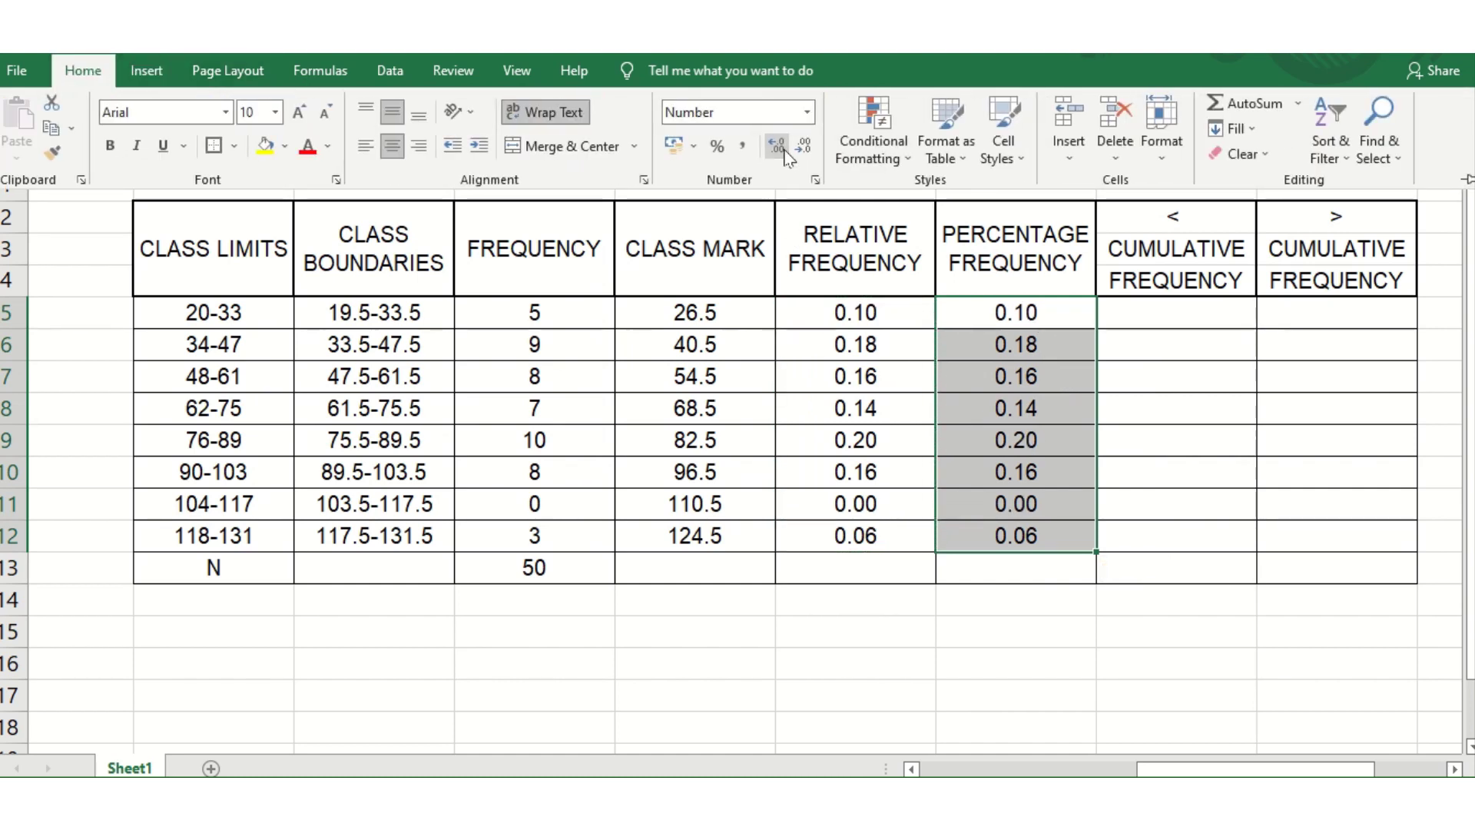
- Copy the values in P5:P12 back over the formulas in O5:O12 and clear P5:P12
click(1145, 330)
drag(1039, 313, 1054, 529)
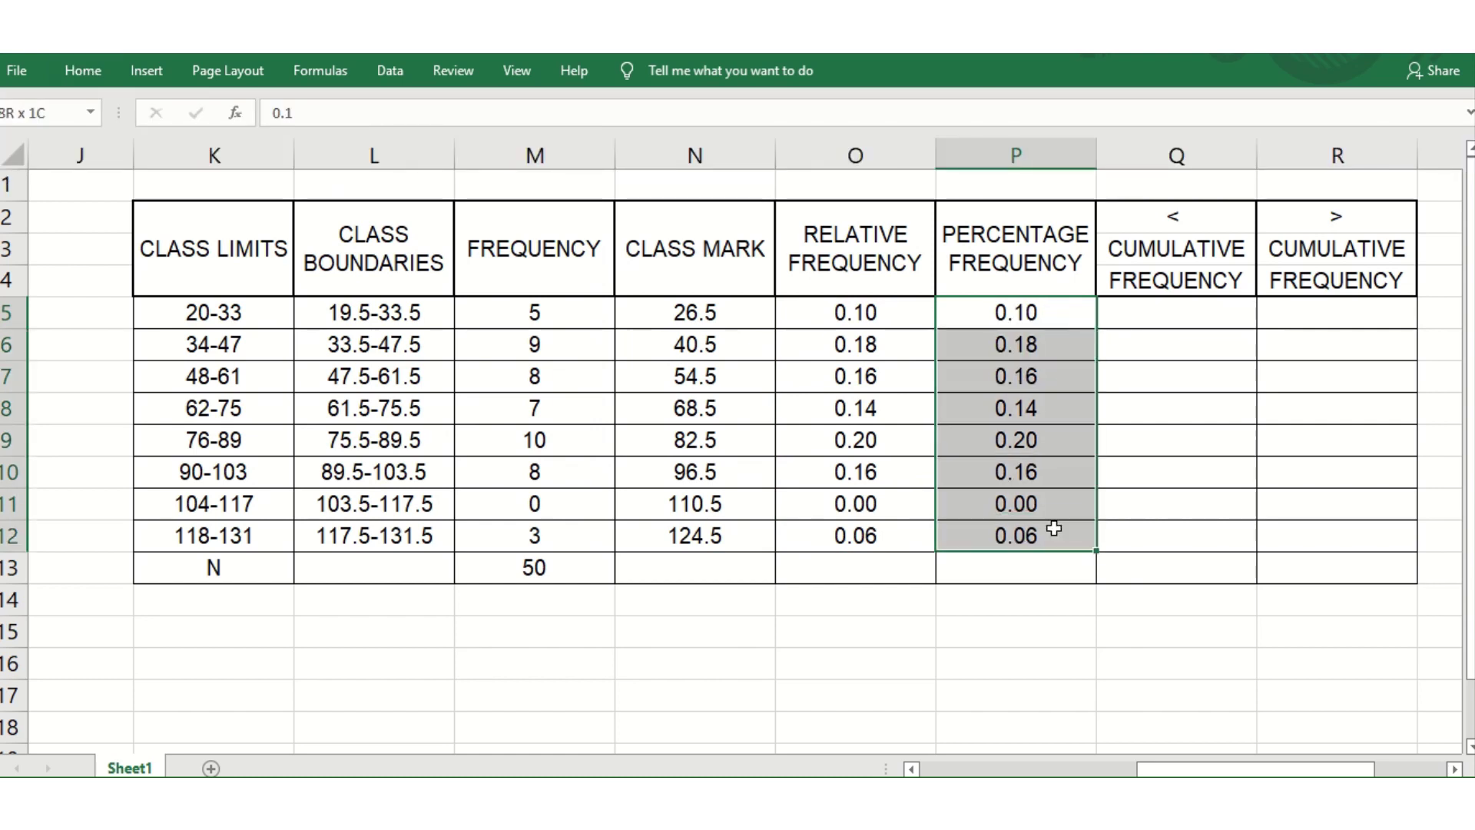
key(ctrl+c)
click(866, 313)
key(ctrl+v)
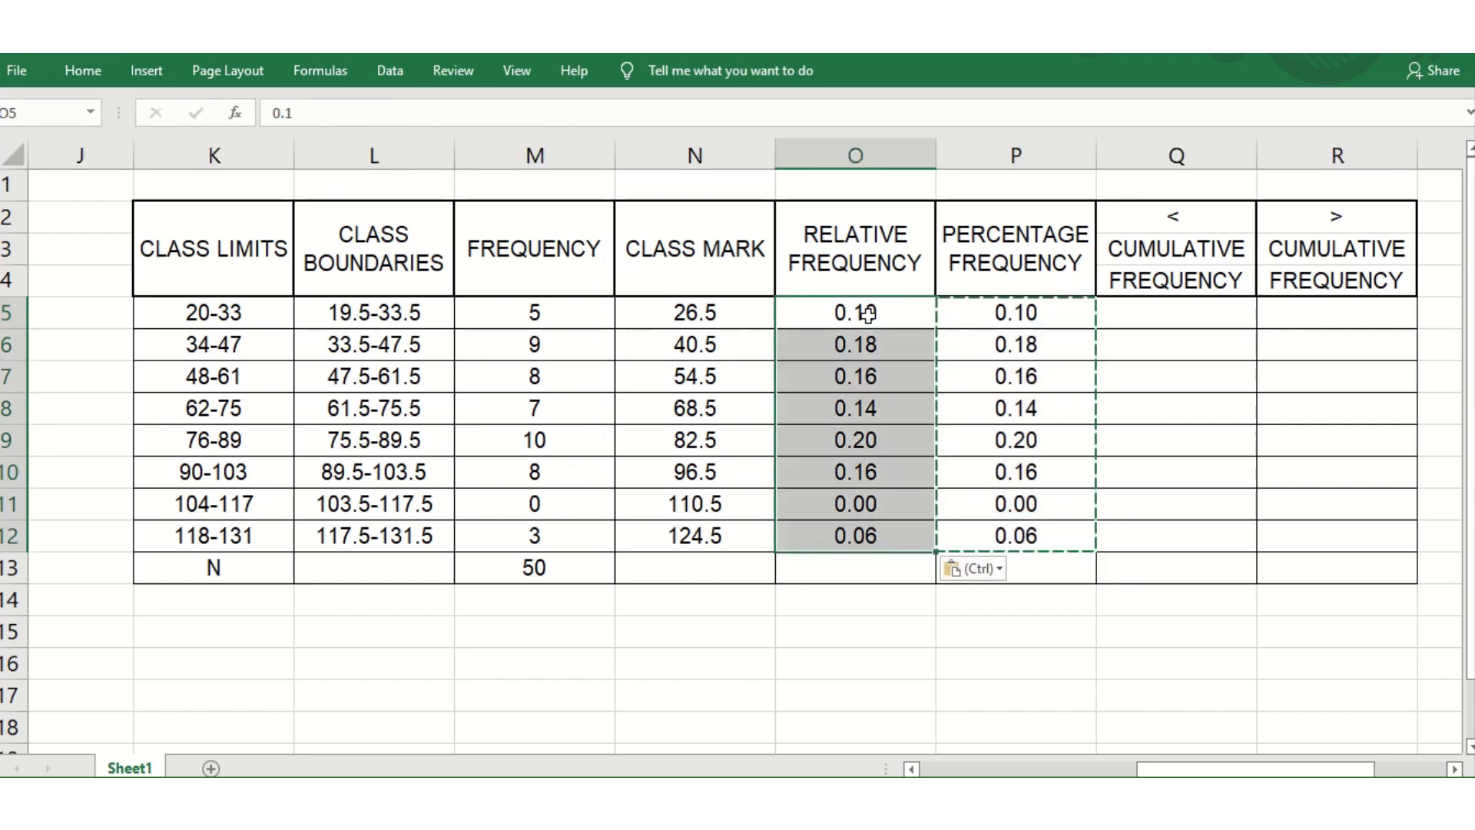
drag(1016, 313, 1060, 534)
key(Delete)
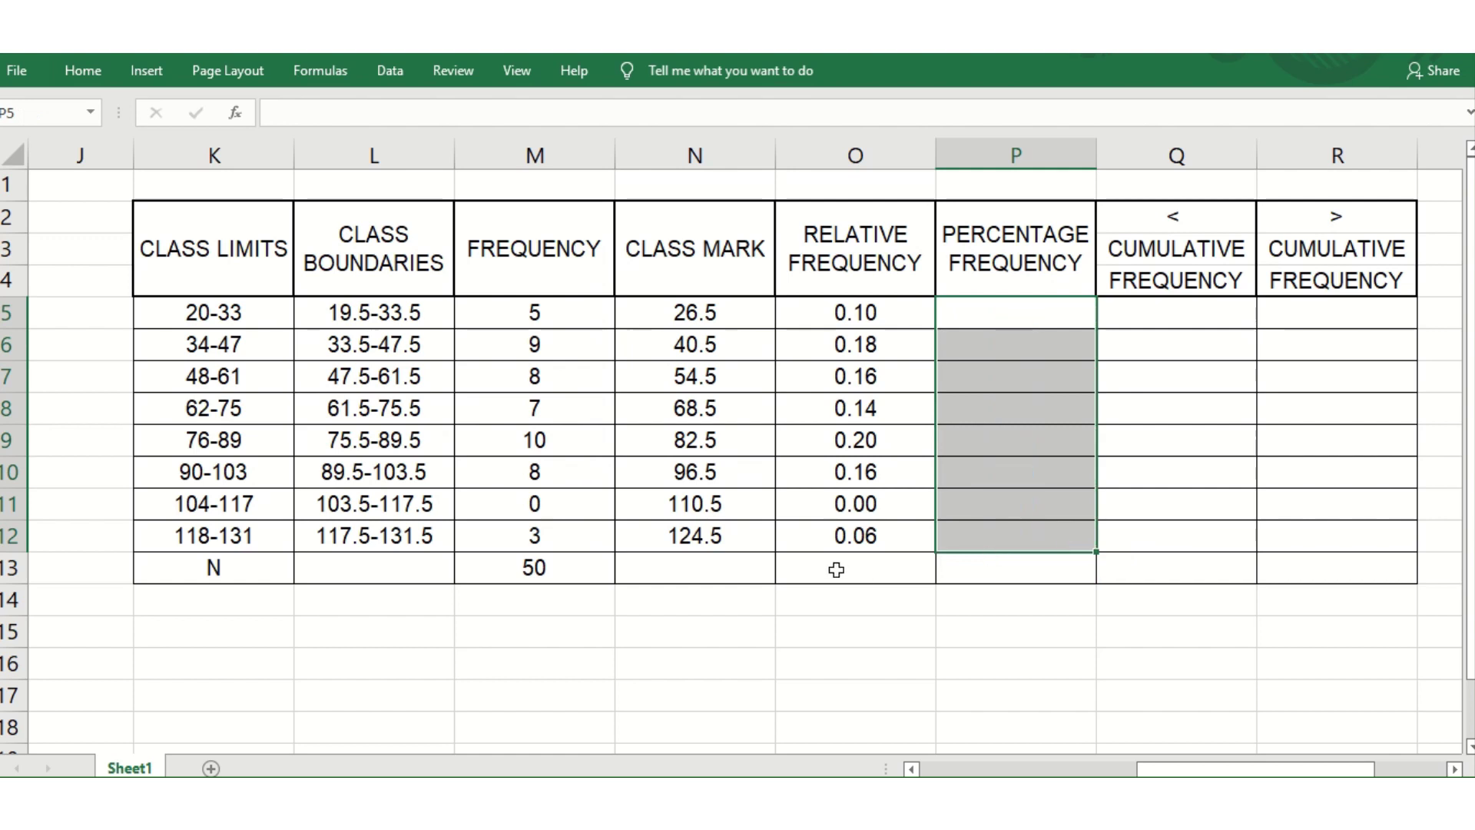
- Copy the frequency total formula from M13 into O13 to sum the Relative Frequency column
click(836, 570)
click(514, 574)
key(ctrl+c)
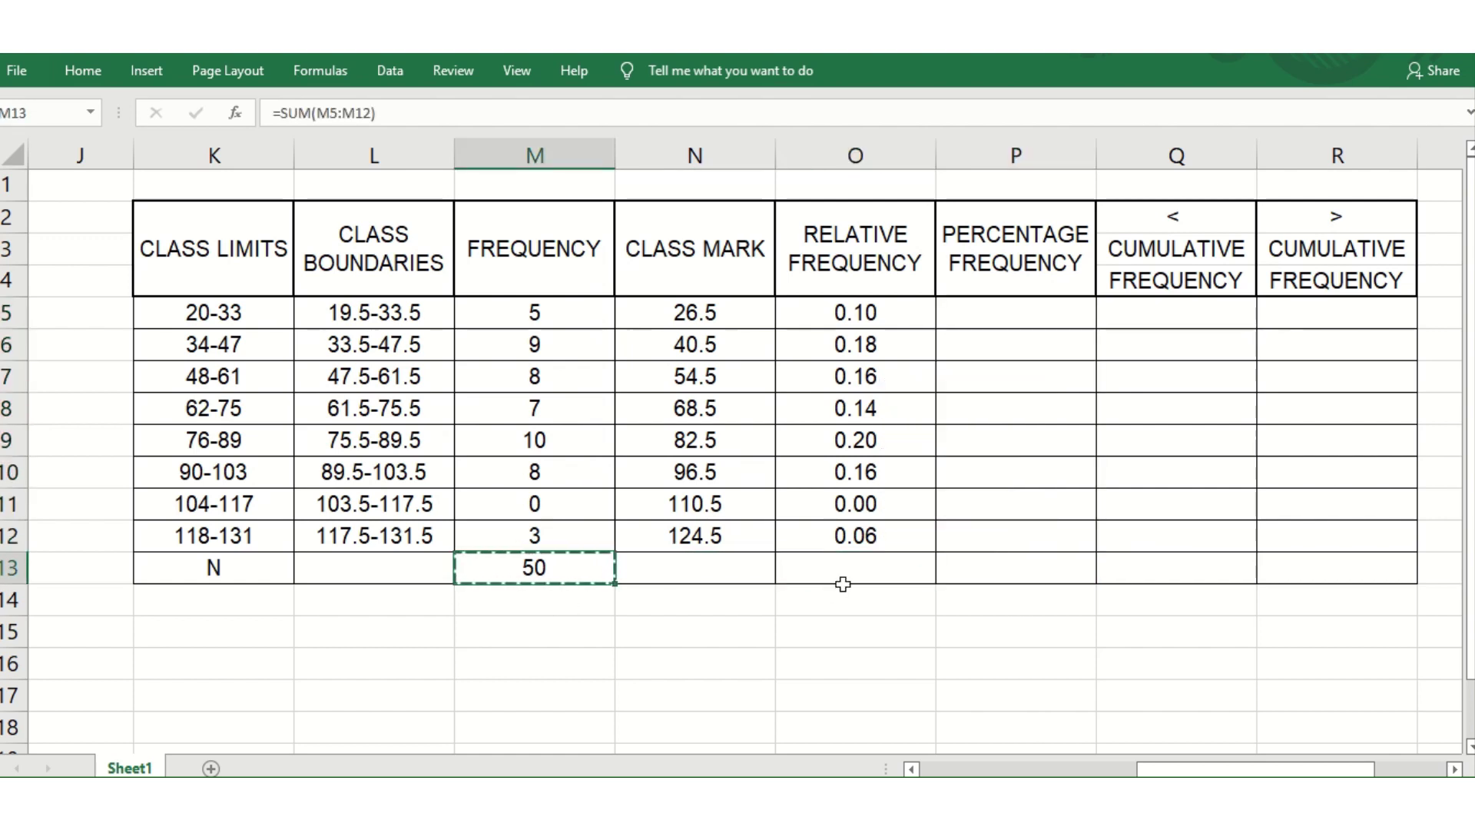
click(845, 581)
key(ctrl+v)
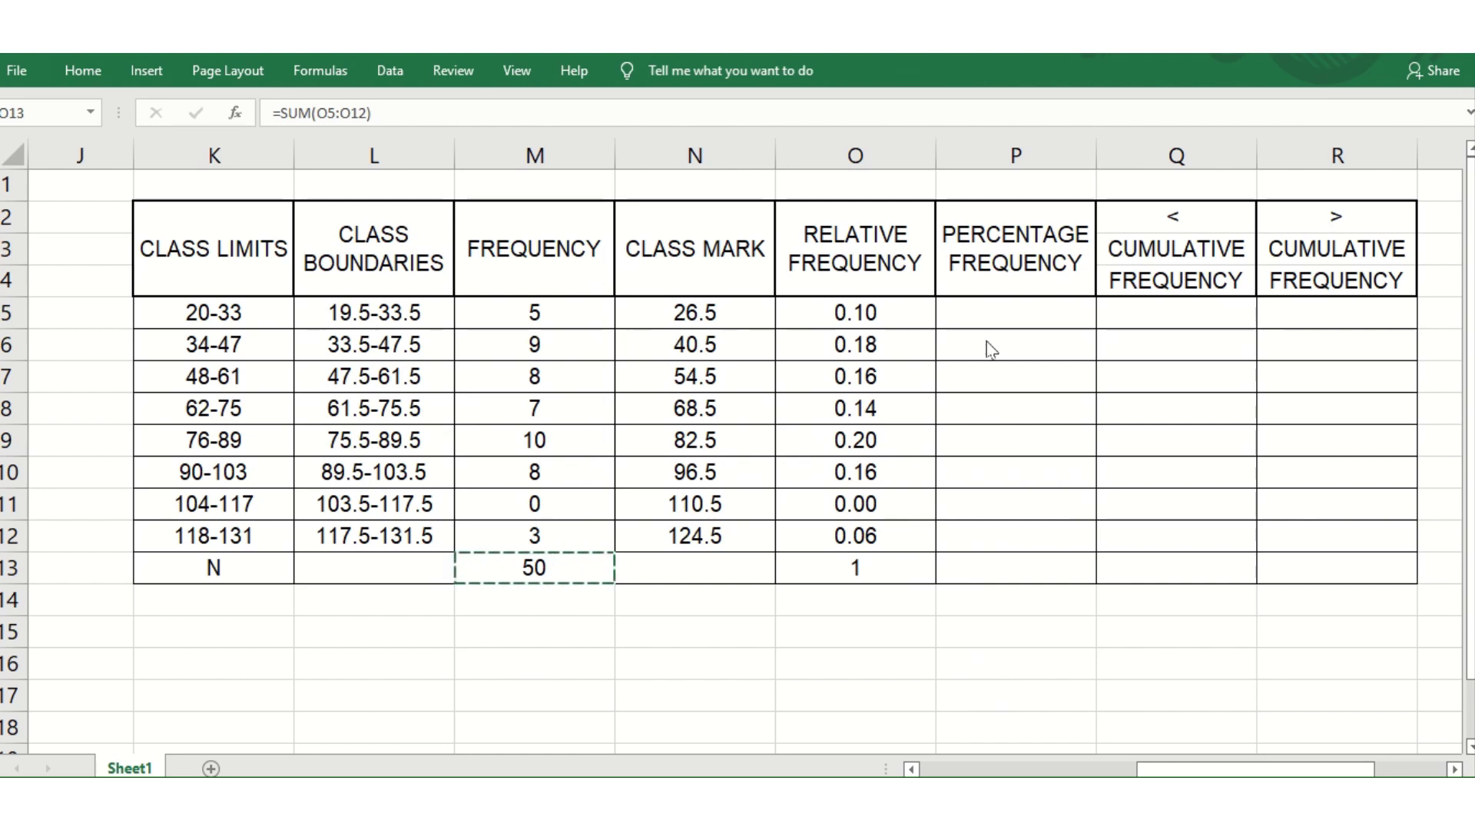
key(ctrl+v)
- Calculate the first percentage frequency in P5 with =O5*100
click(1014, 314)
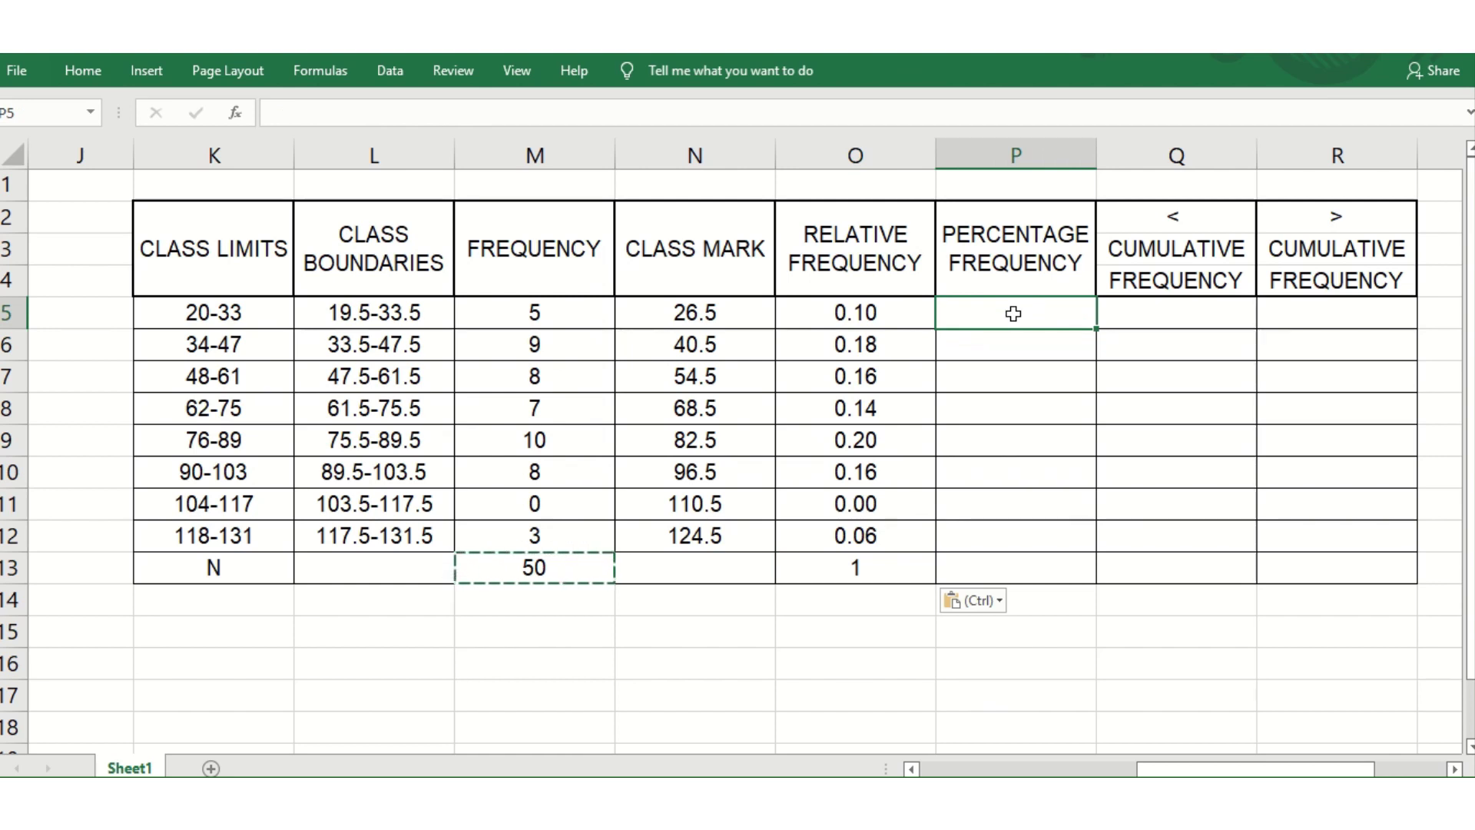
text(=)
key(Left)
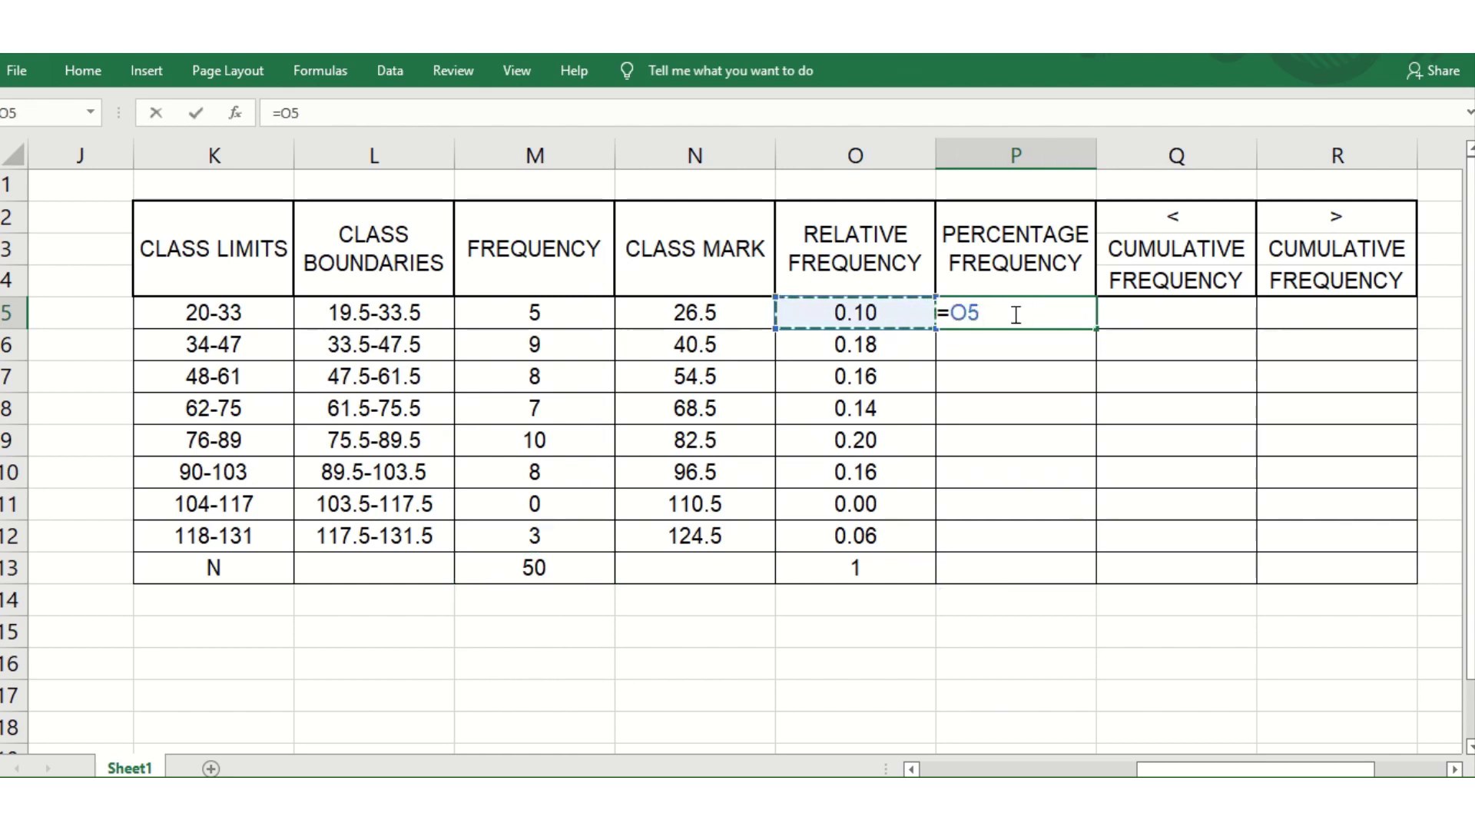
text(*)
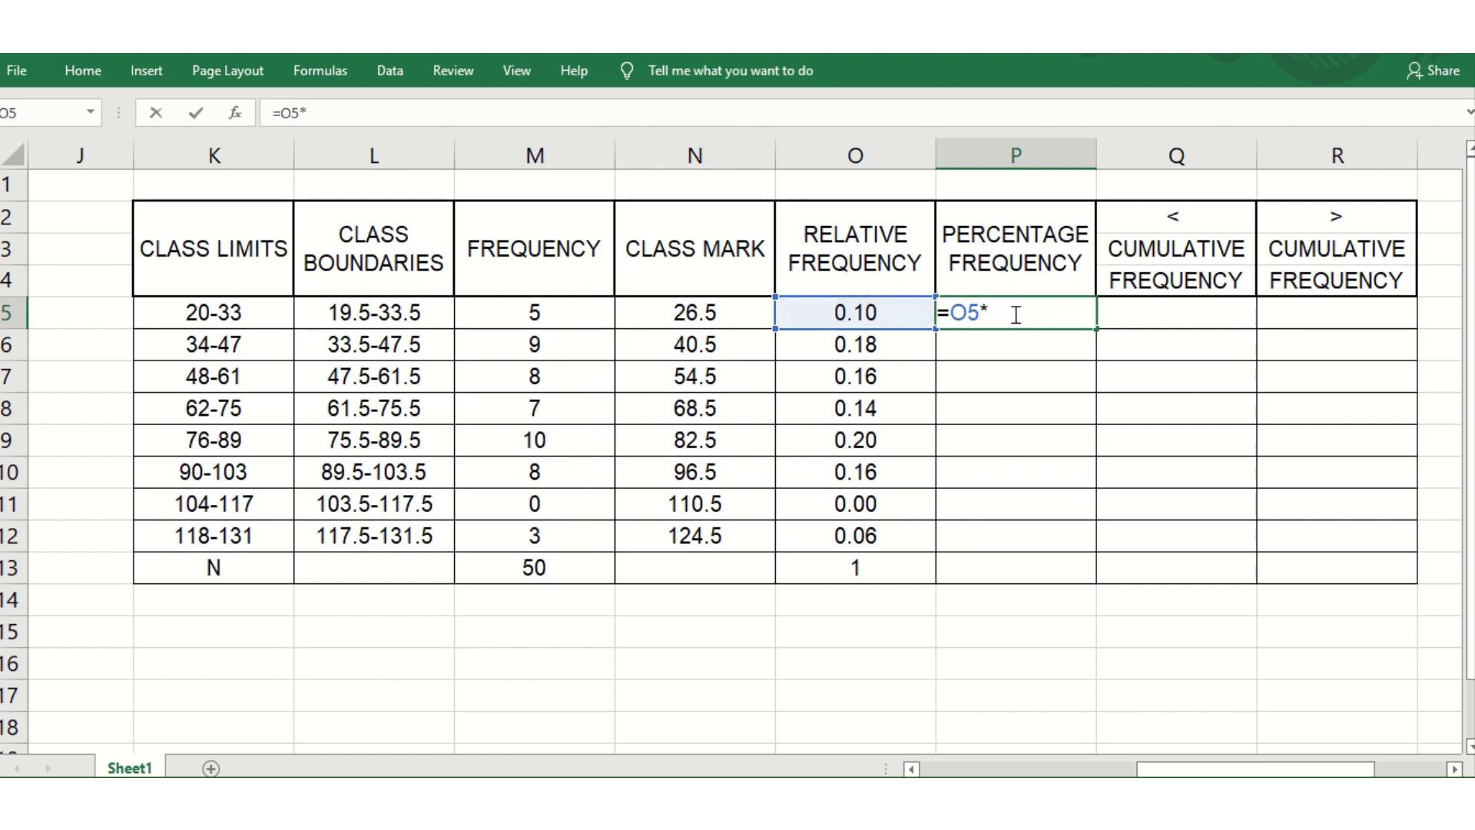
text(100)
key(Return)
click(1013, 313)
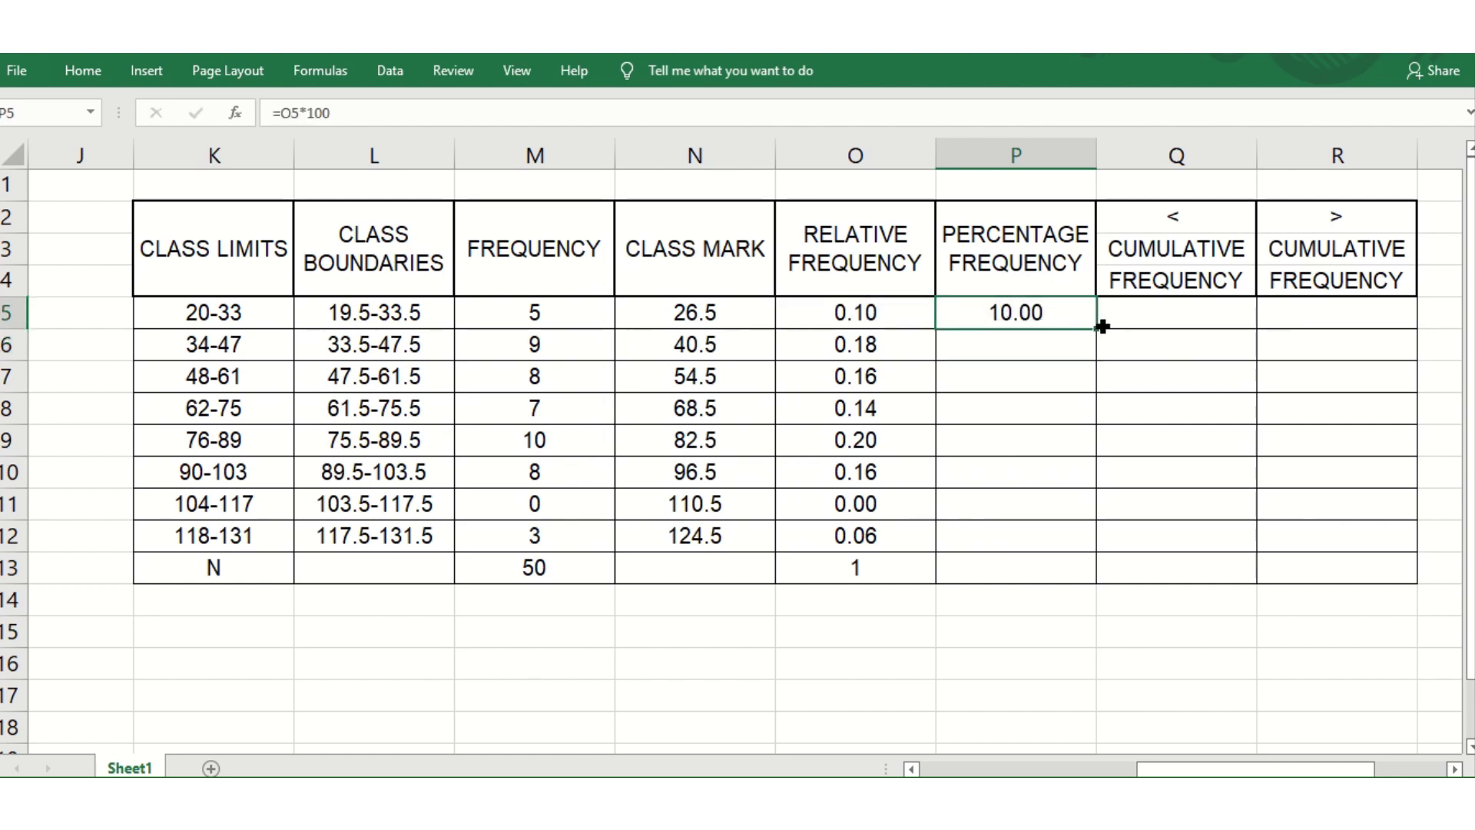
- Fill the percentage frequency formula from P5 down to P12 and copy the total formula from O13 into P13
drag(1101, 331, 1099, 547)
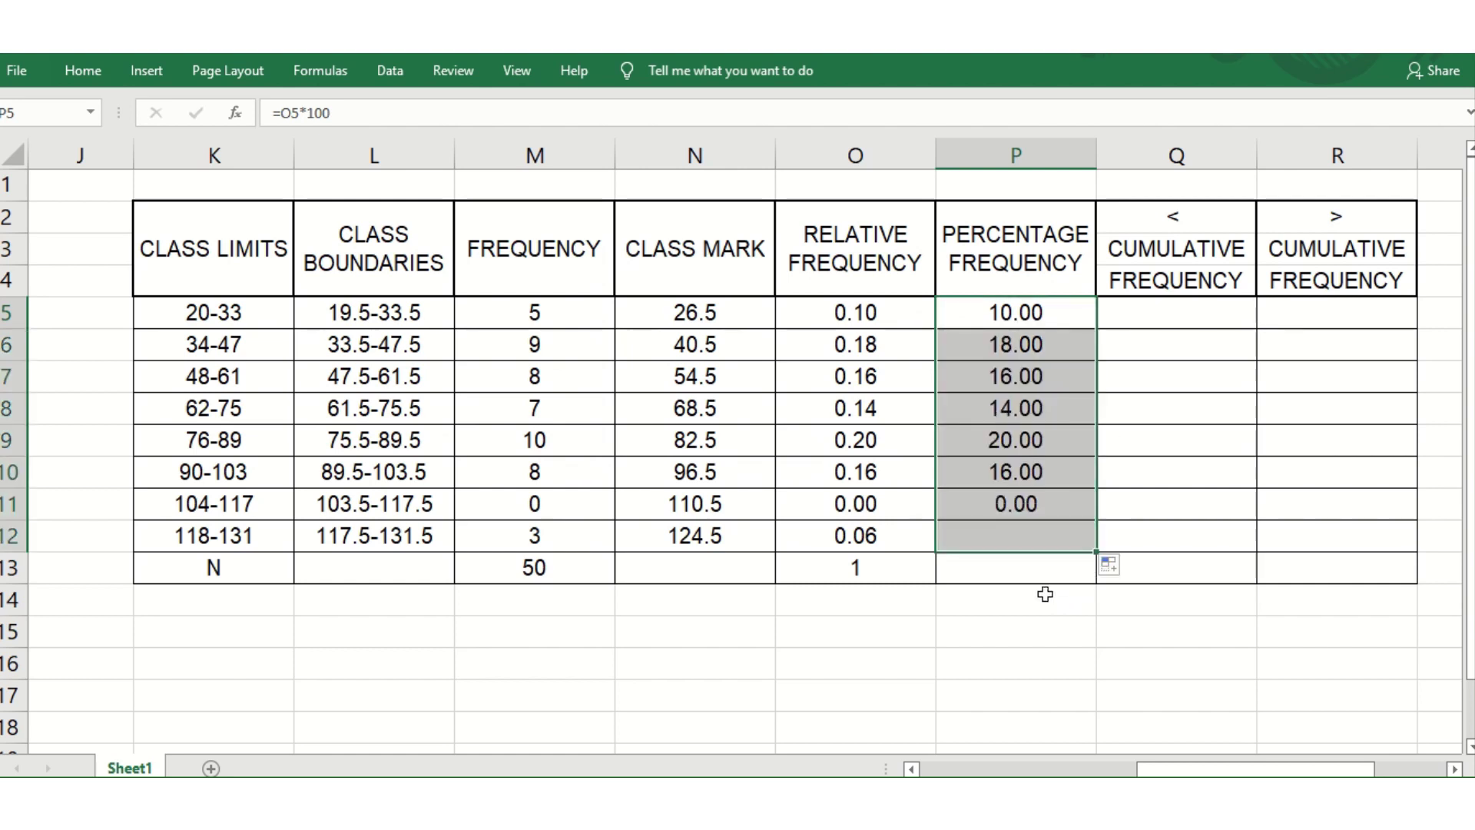
click(1029, 571)
click(886, 579)
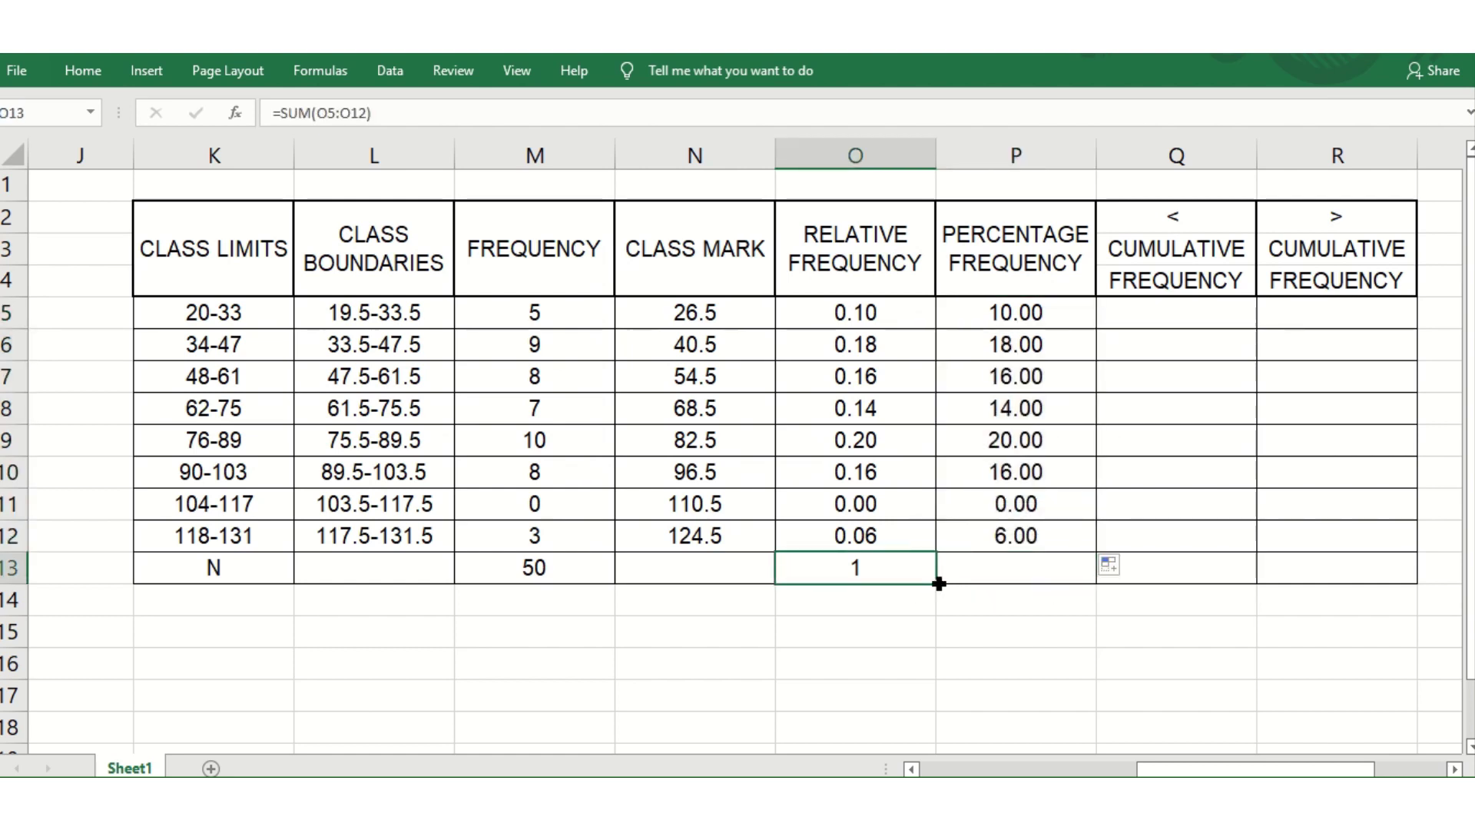
drag(936, 584, 1079, 585)
click(1048, 569)
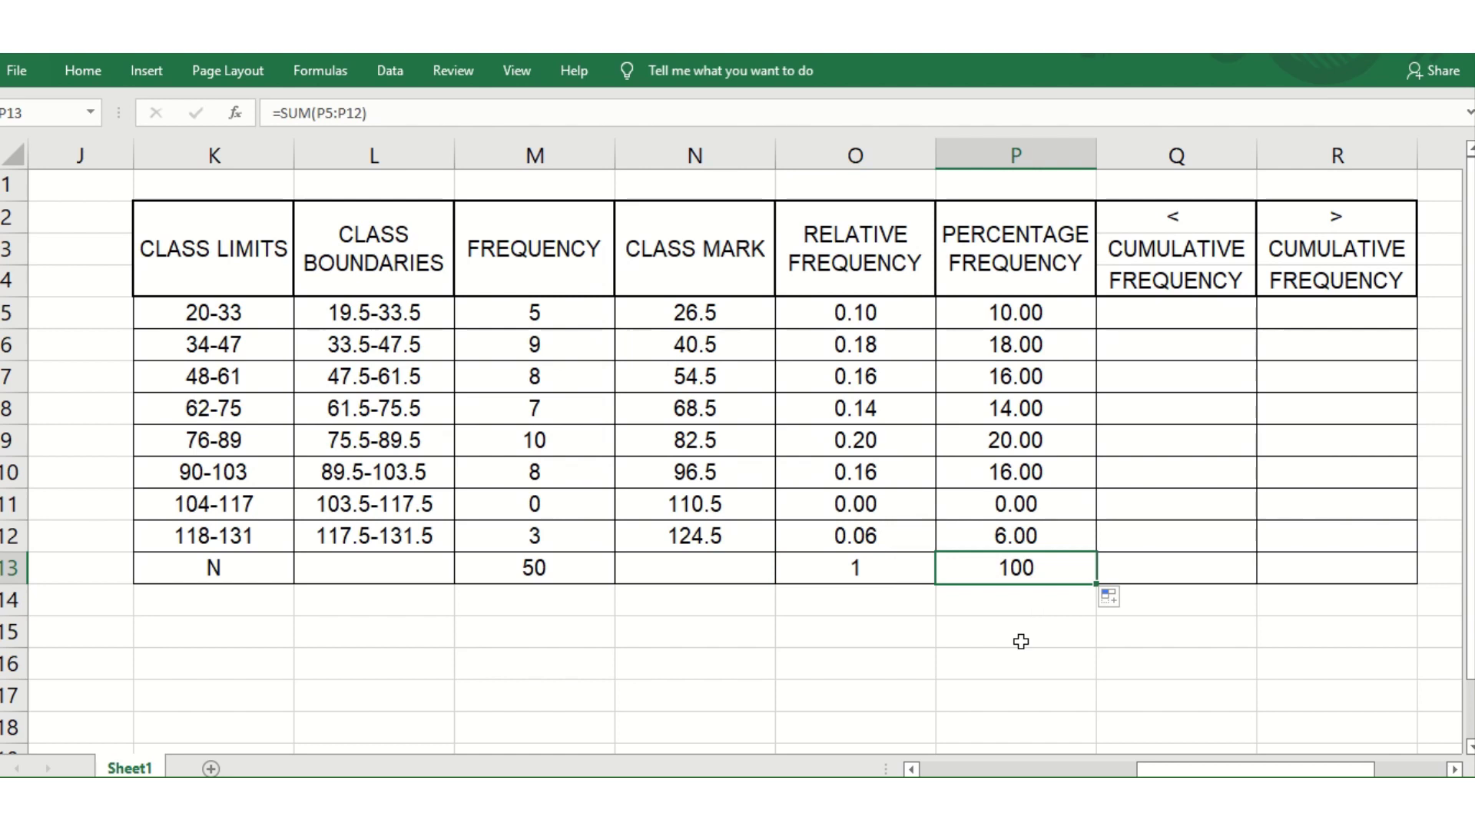
click(1045, 651)
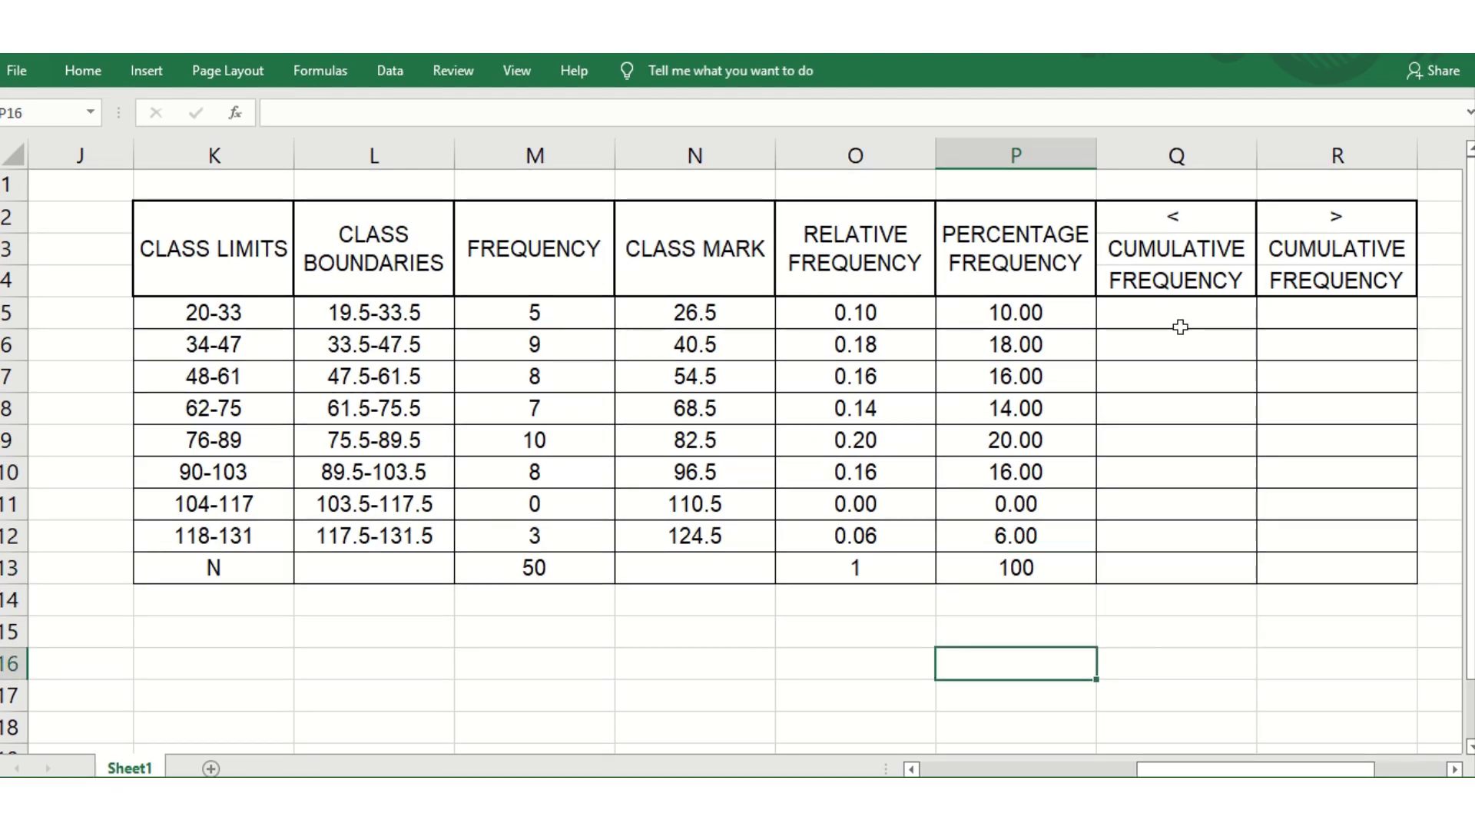
- Start the less-than cumulative frequency column by entering =M5 in Q5
click(1191, 218)
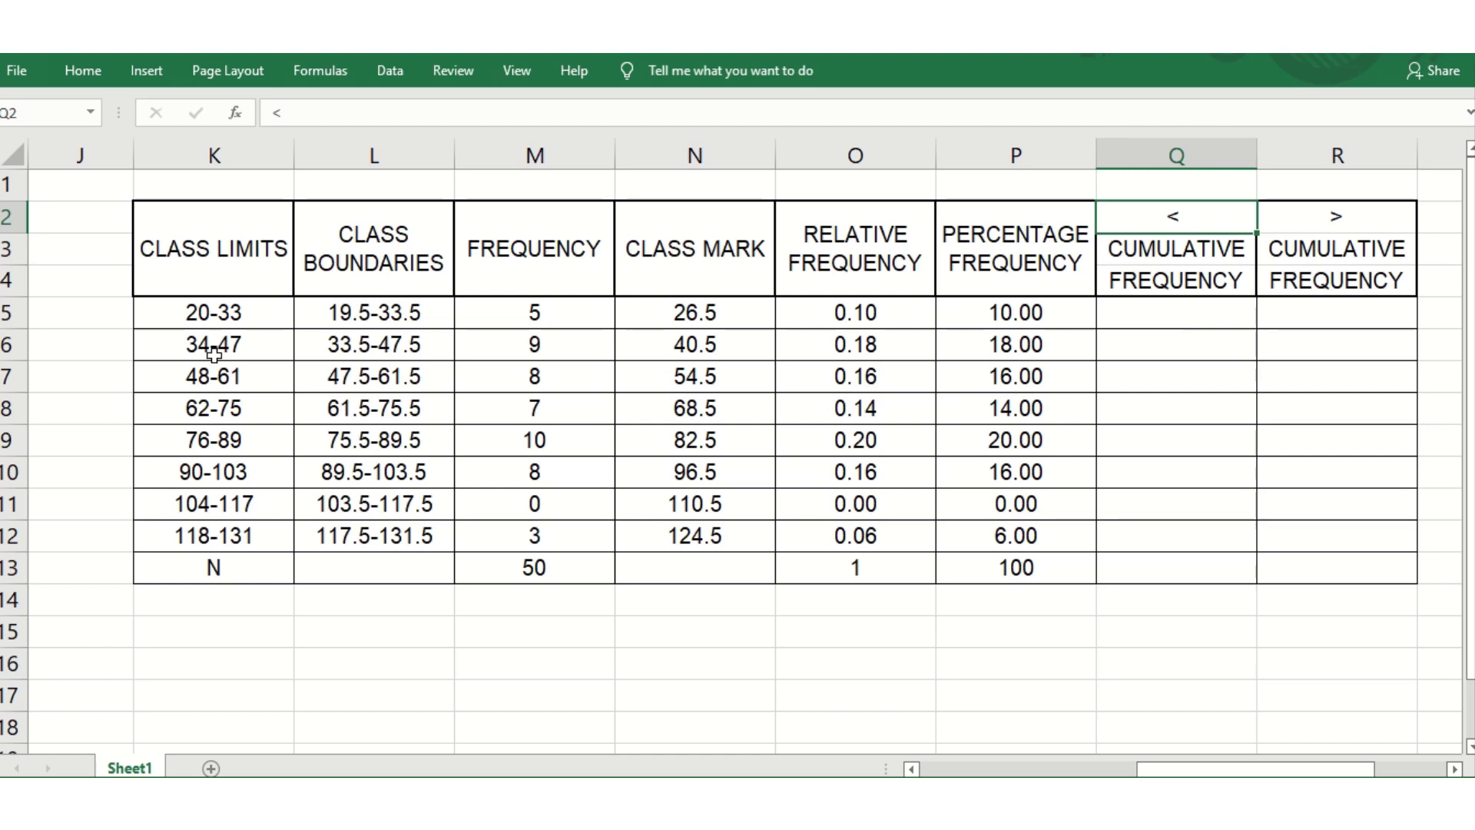
click(174, 314)
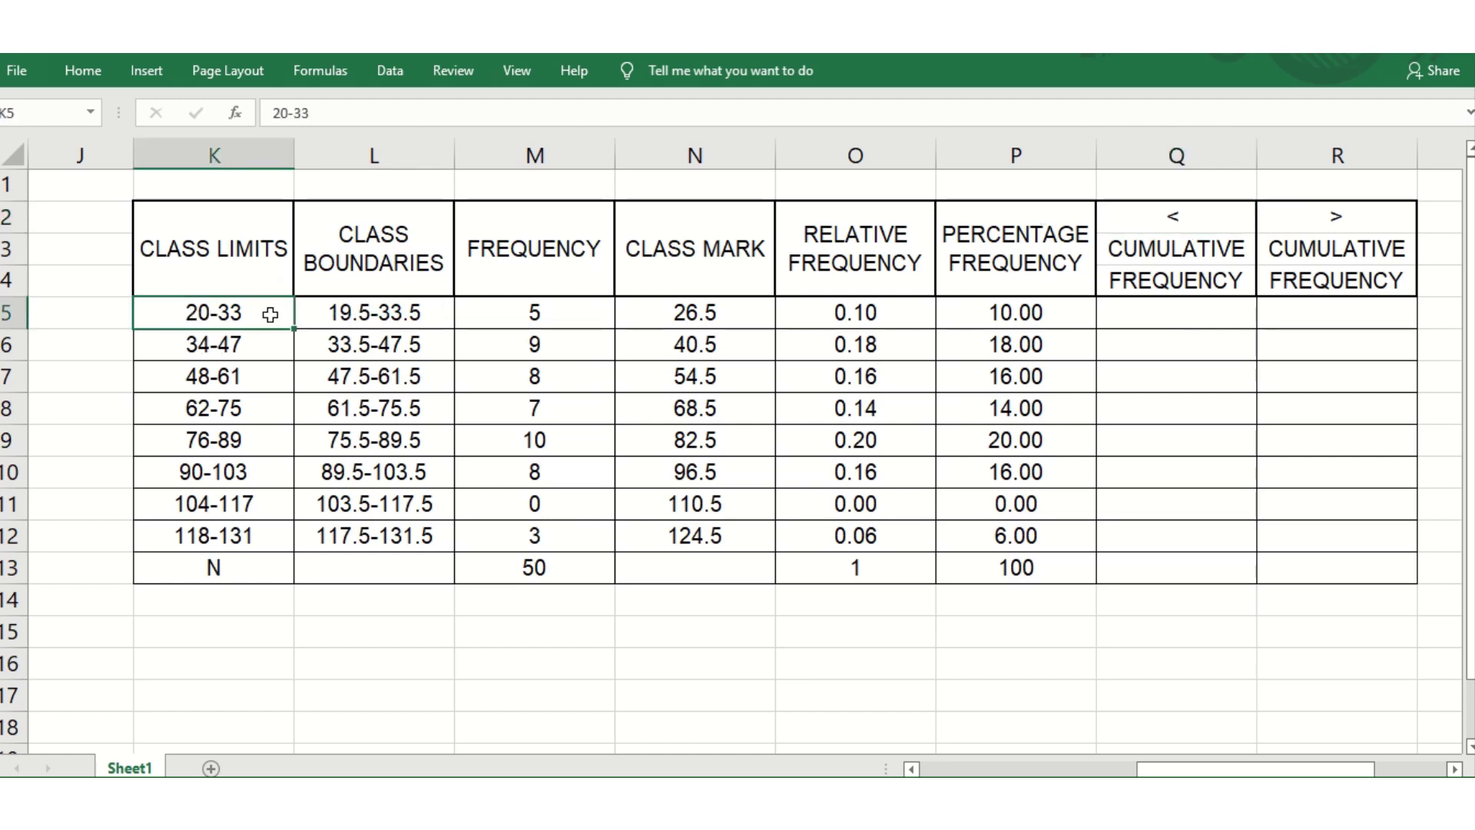
click(580, 317)
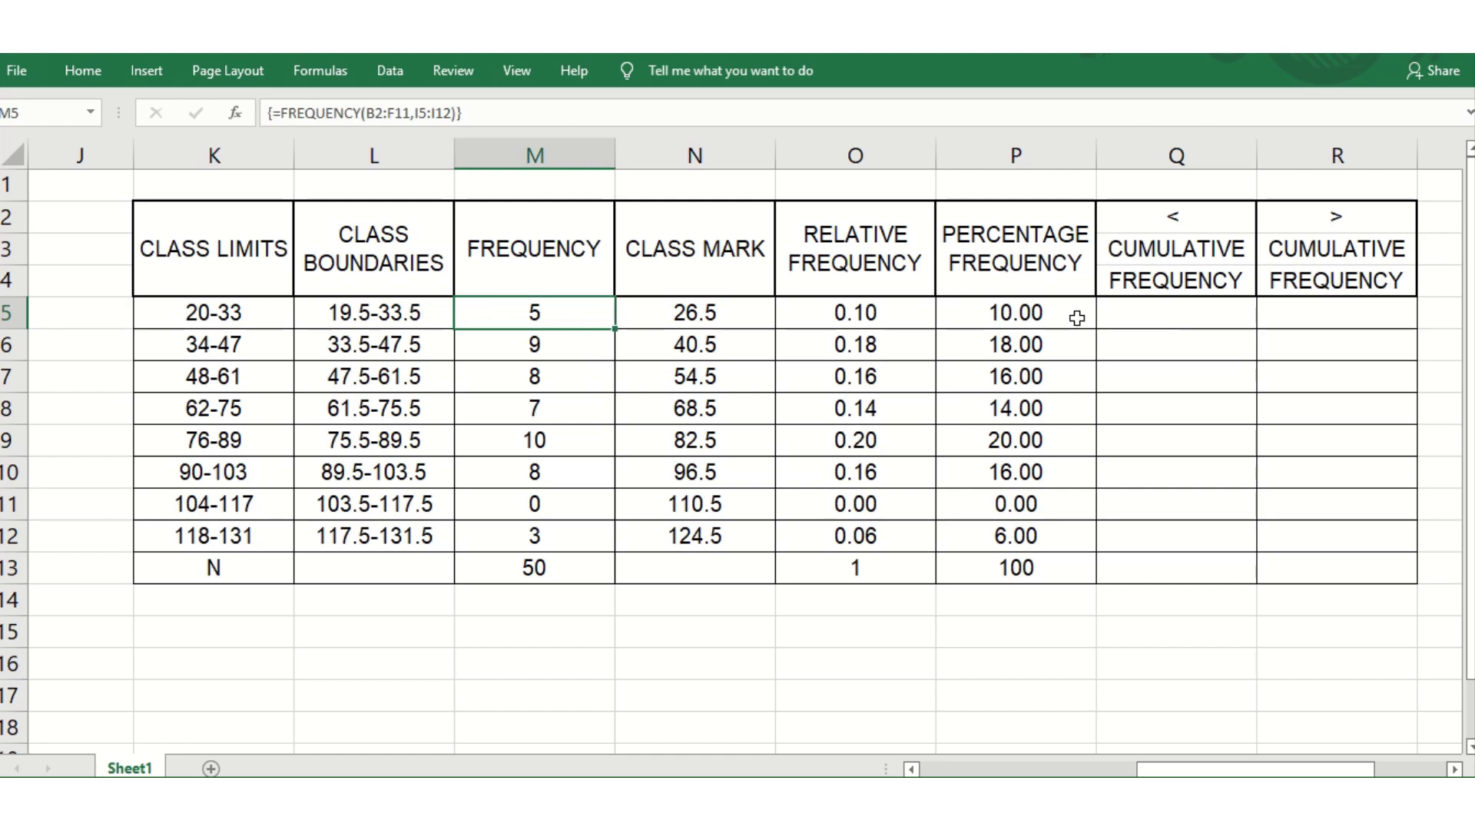
click(1173, 307)
text(=)
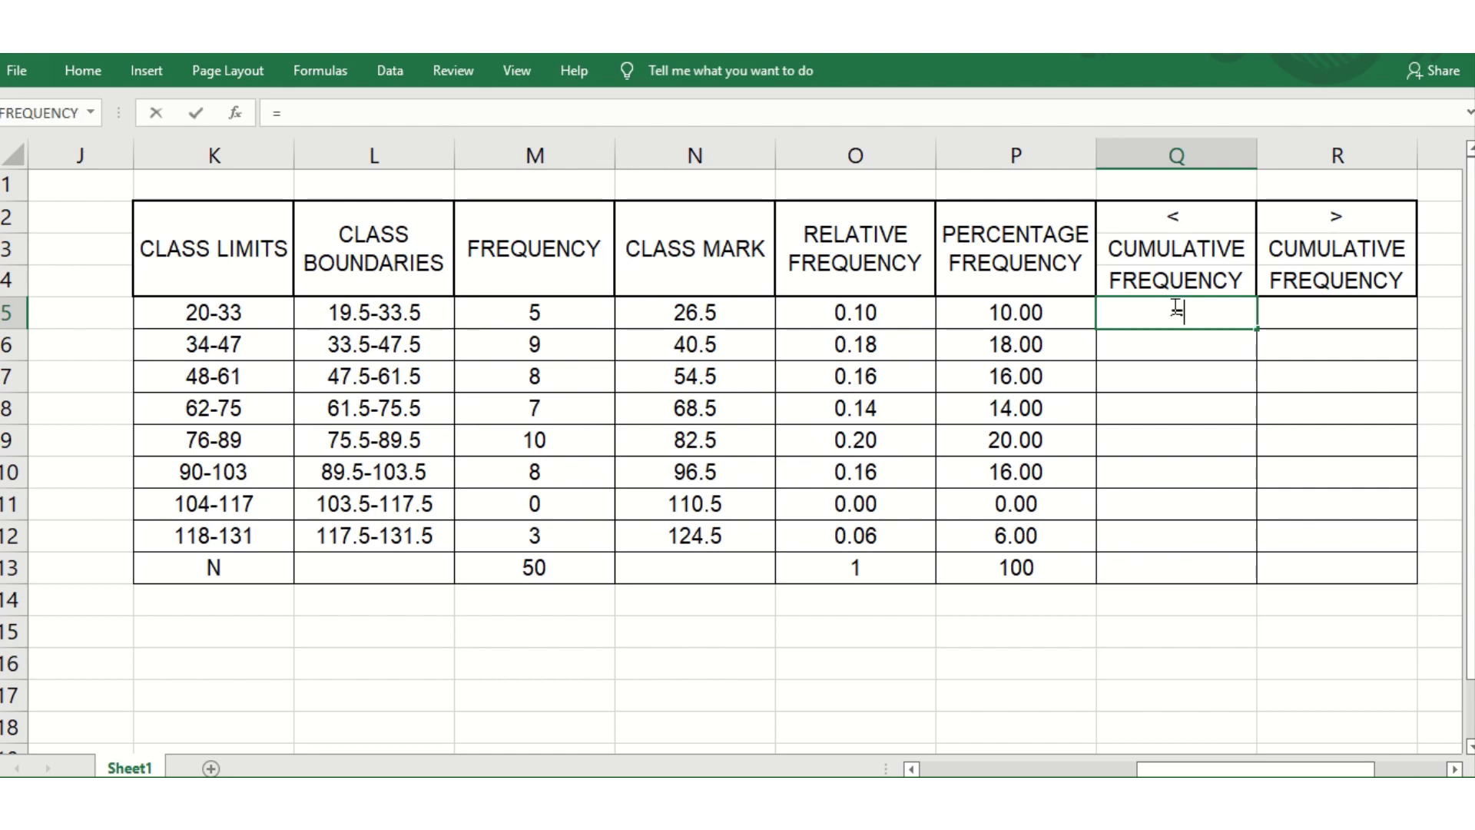
click(585, 310)
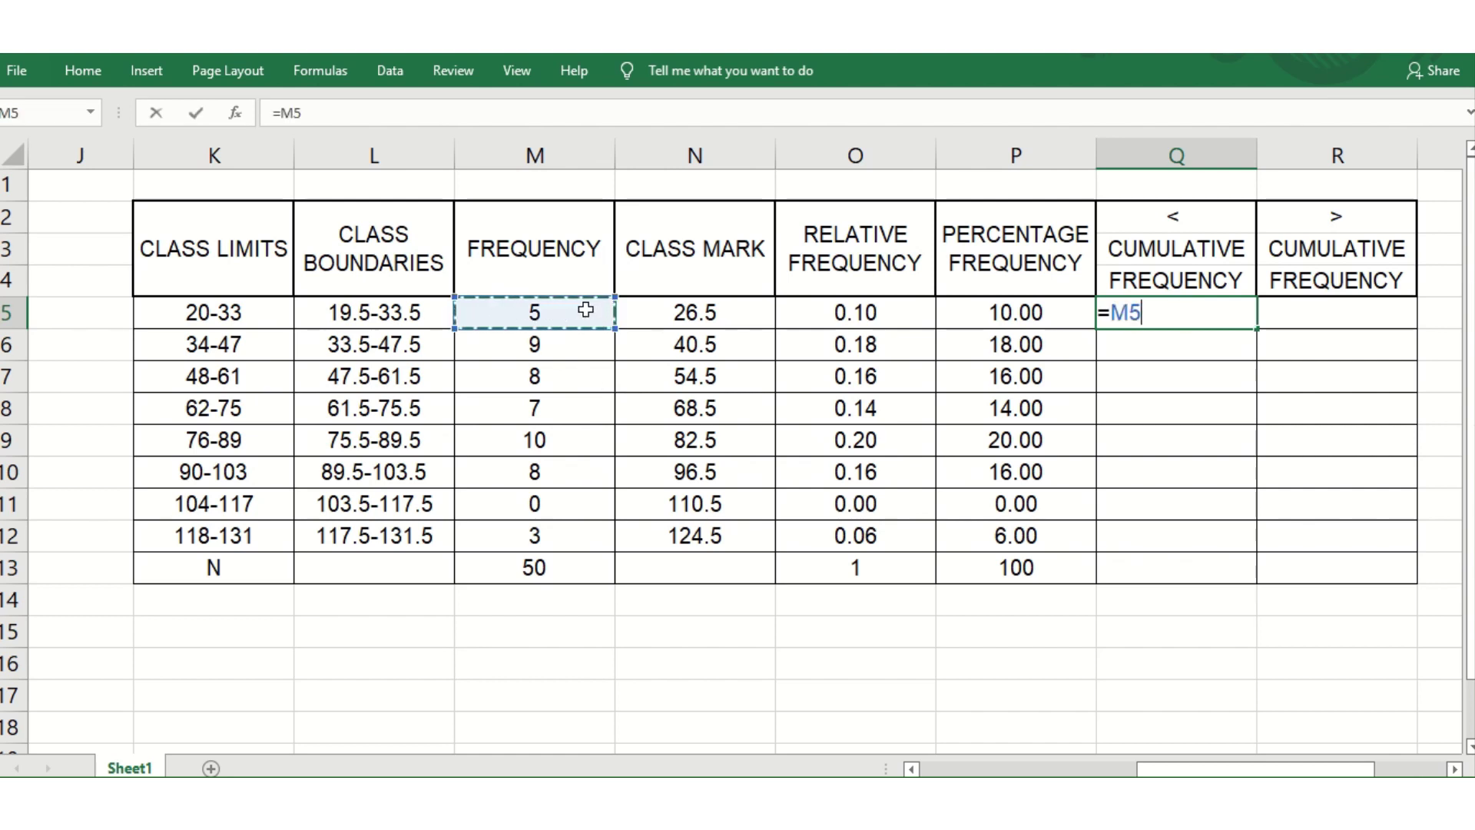
key(Return)
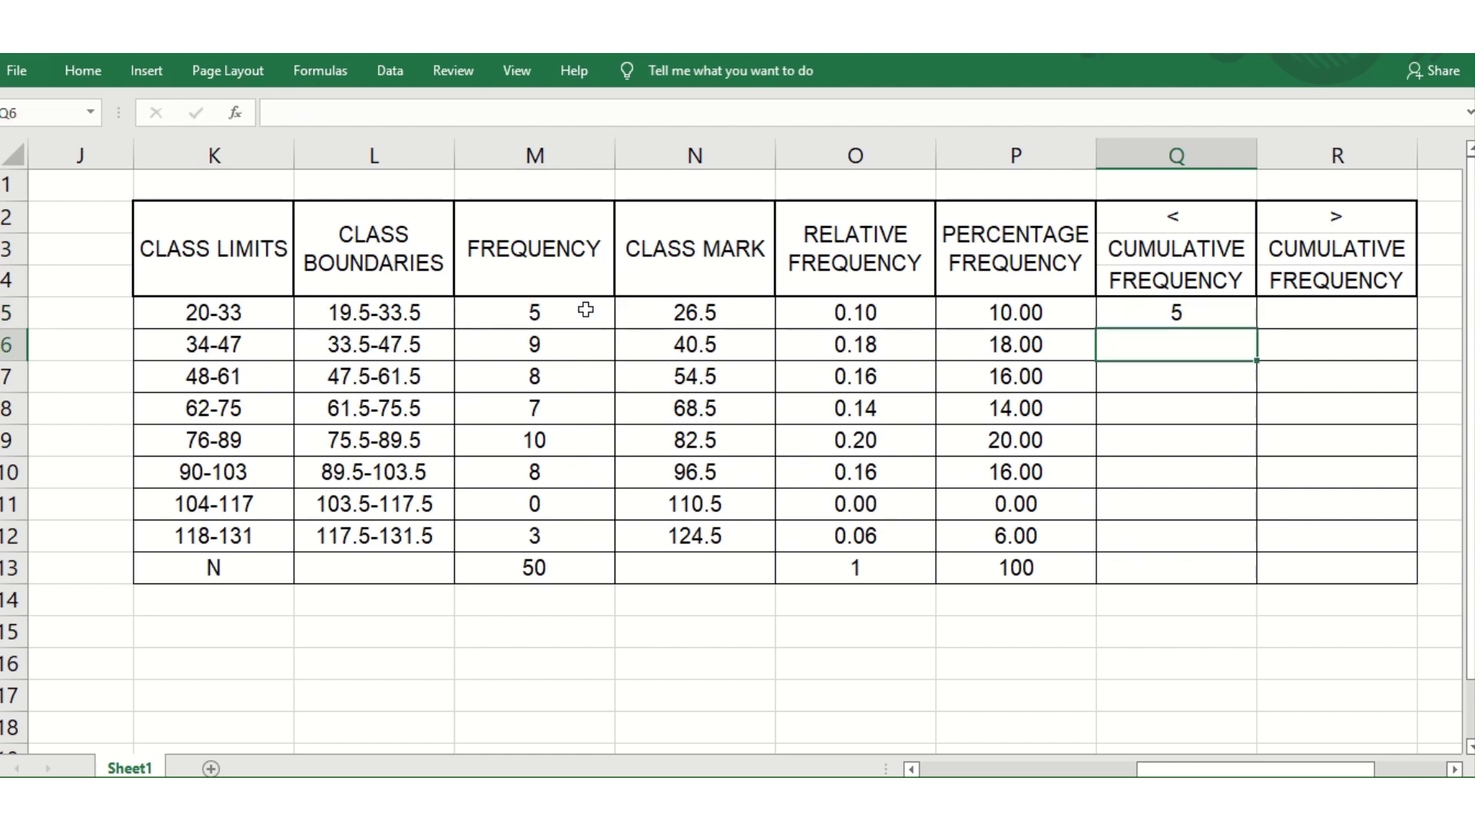
- Enter =M6+Q5 in Q6 and fill the formula down through Q12 to complete the less-than cumulative frequencies
key(Up)
key(Down)
text(=)
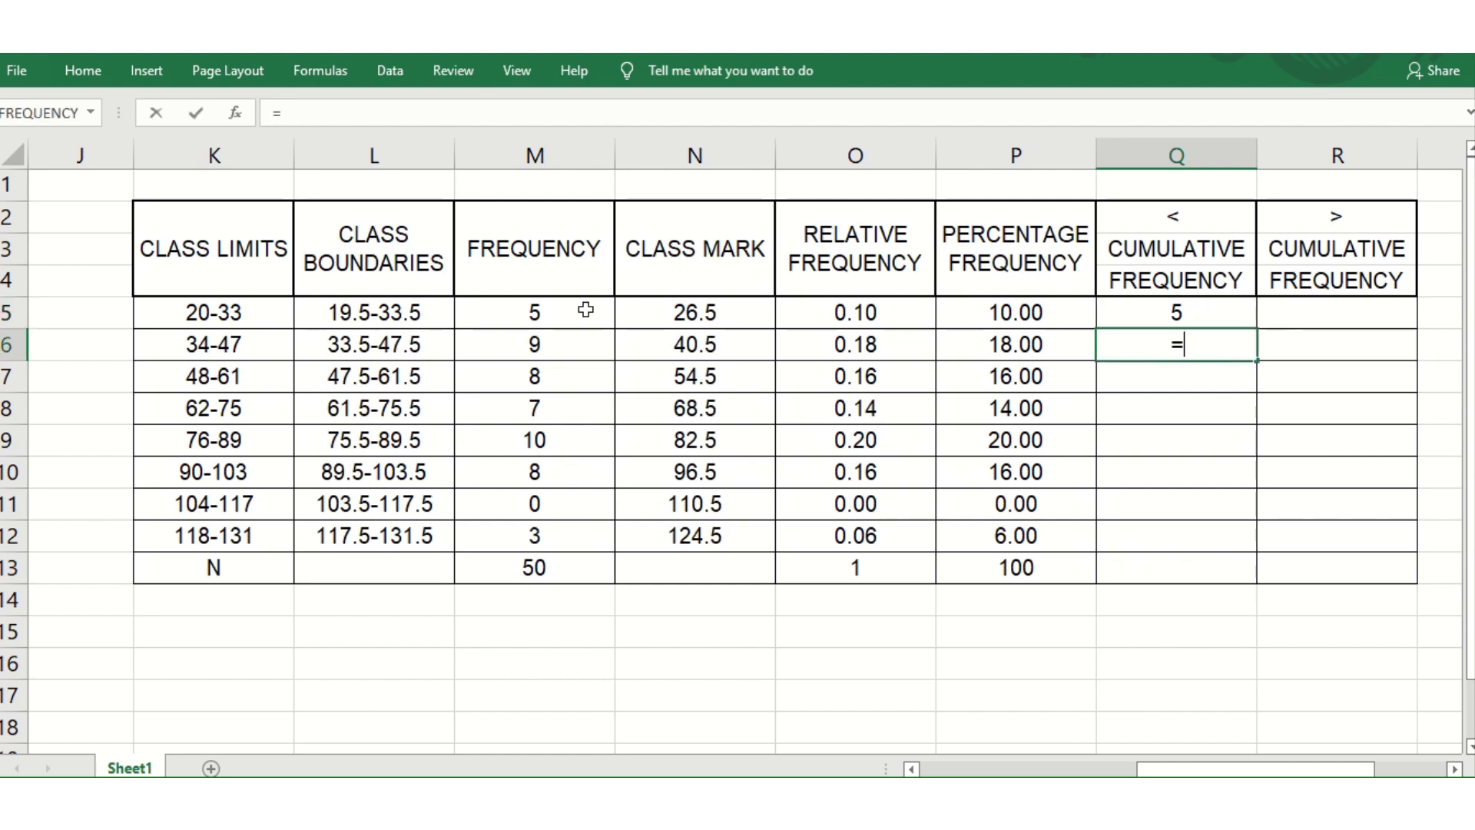
click(575, 348)
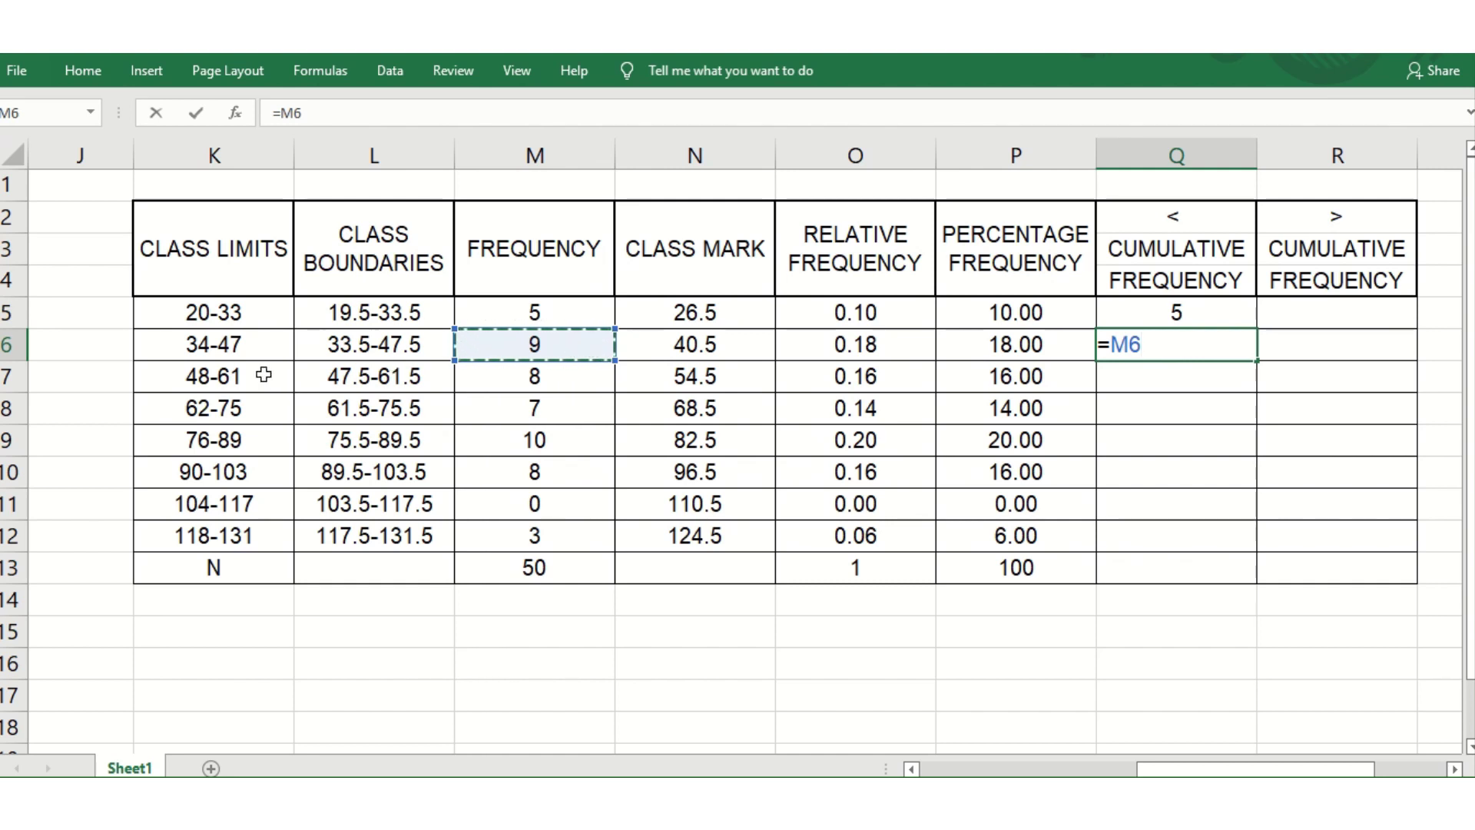
text(+)
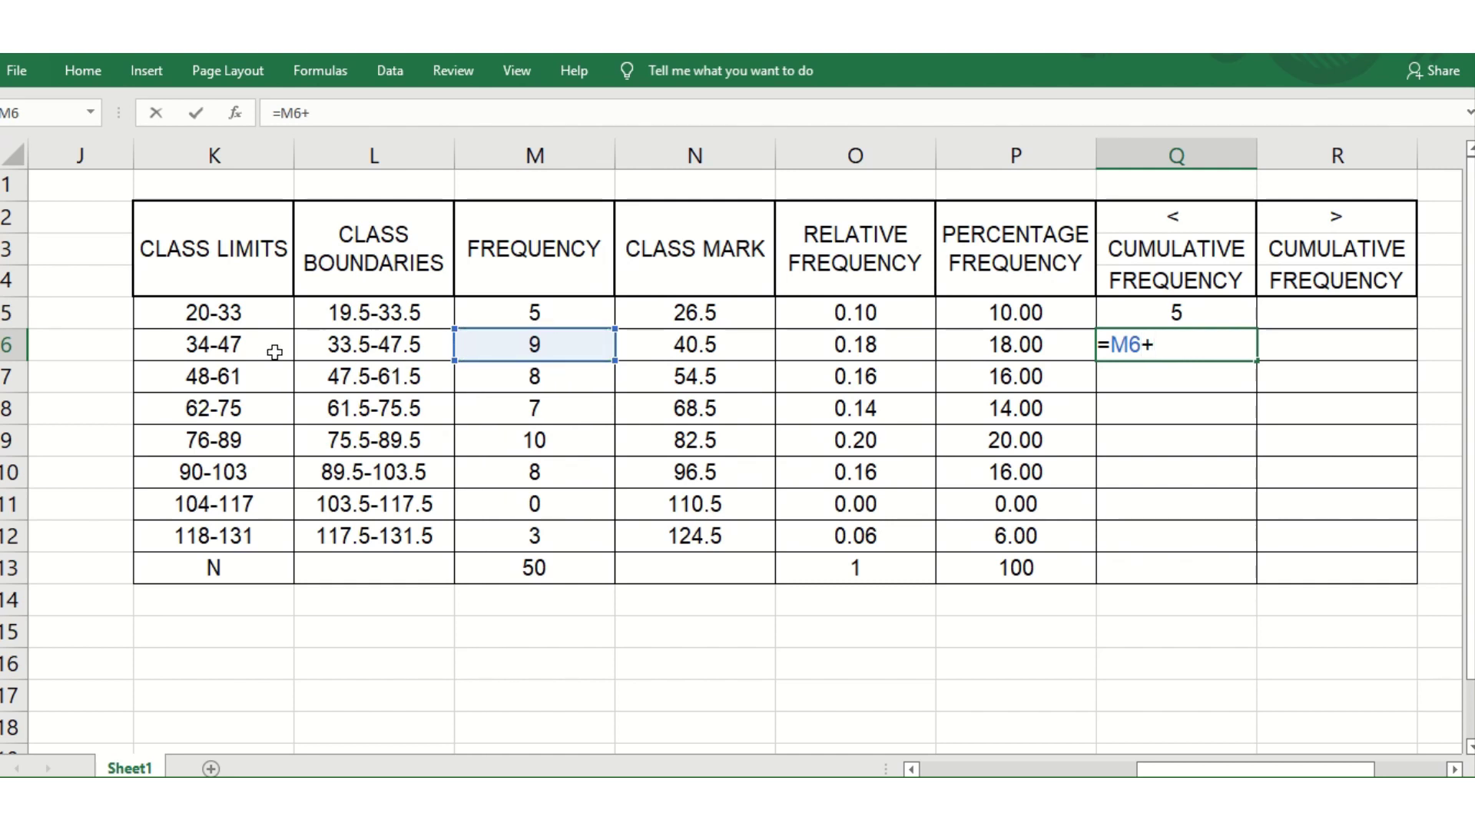
click(1203, 309)
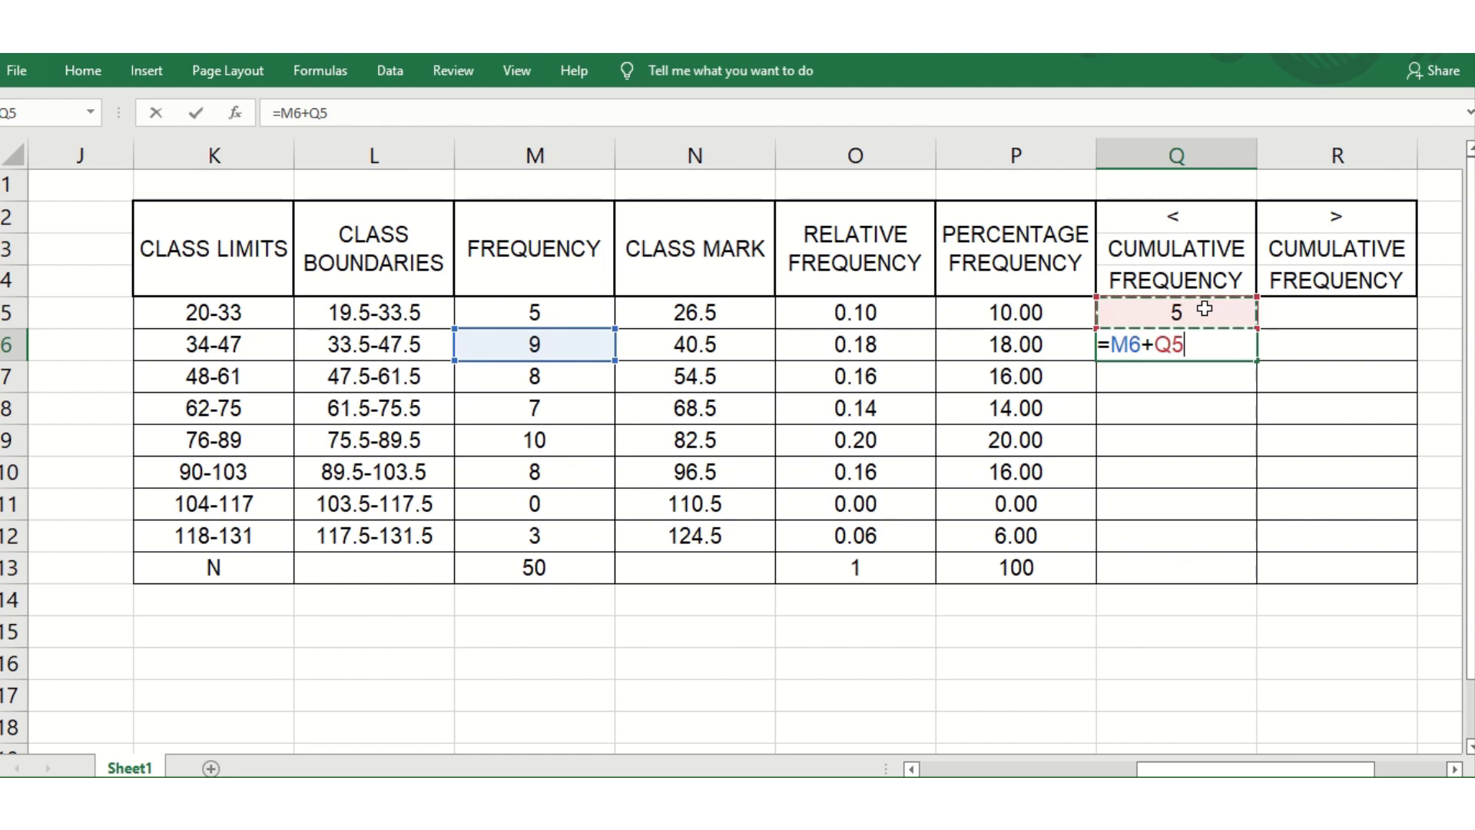
key(Return)
key(Up)
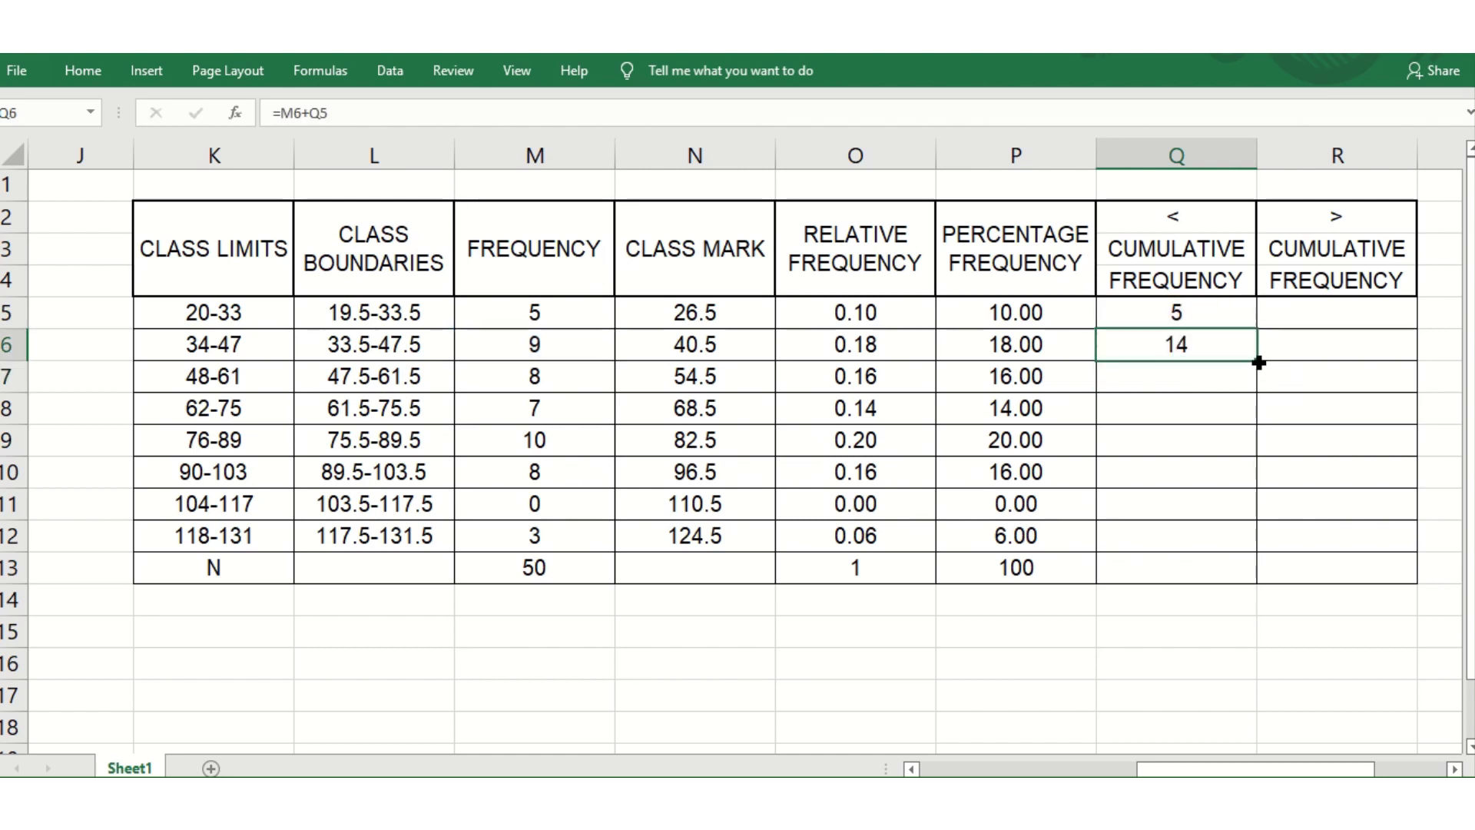
drag(1259, 362, 1229, 553)
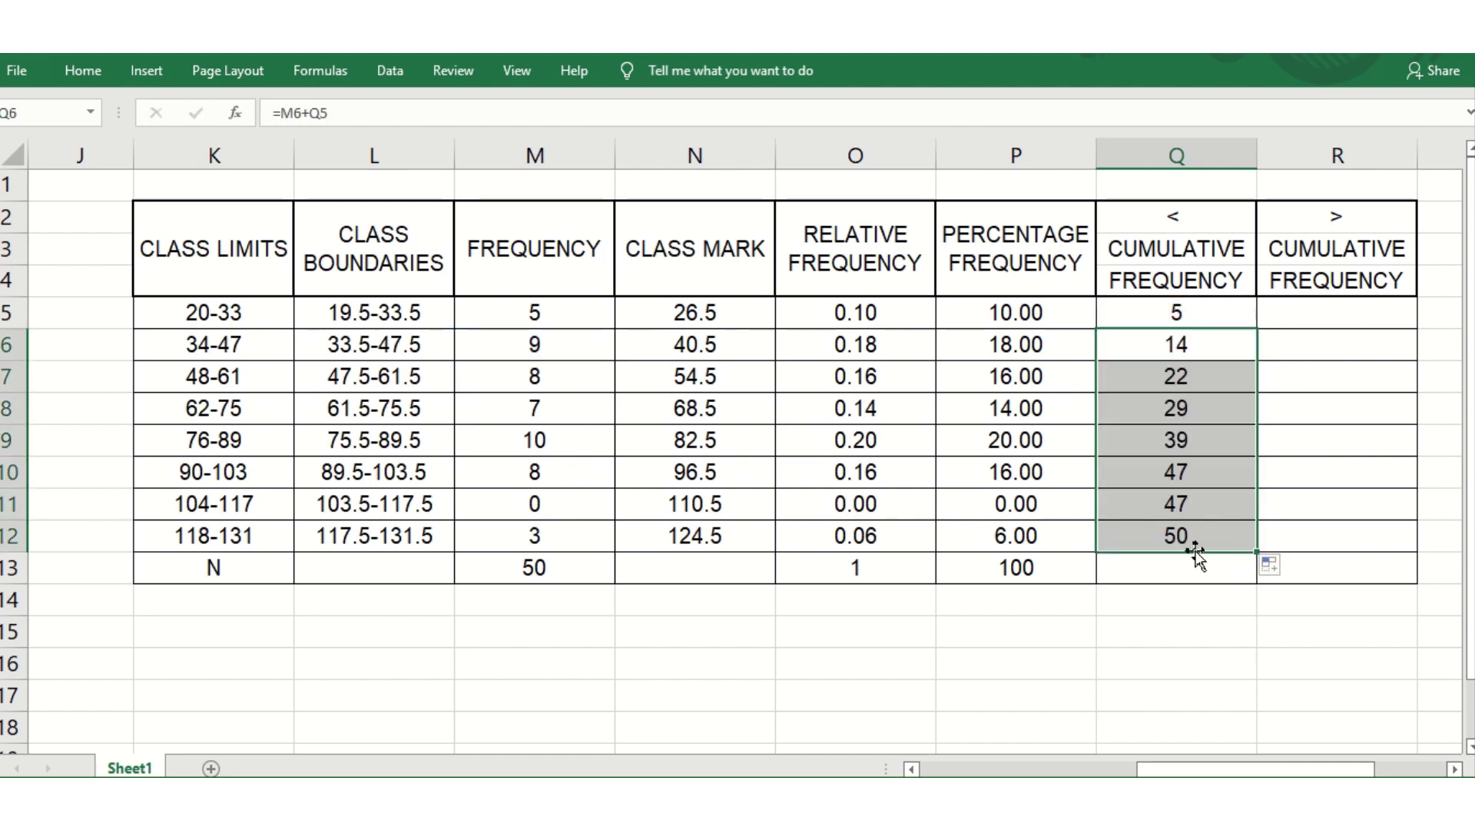
click(1162, 534)
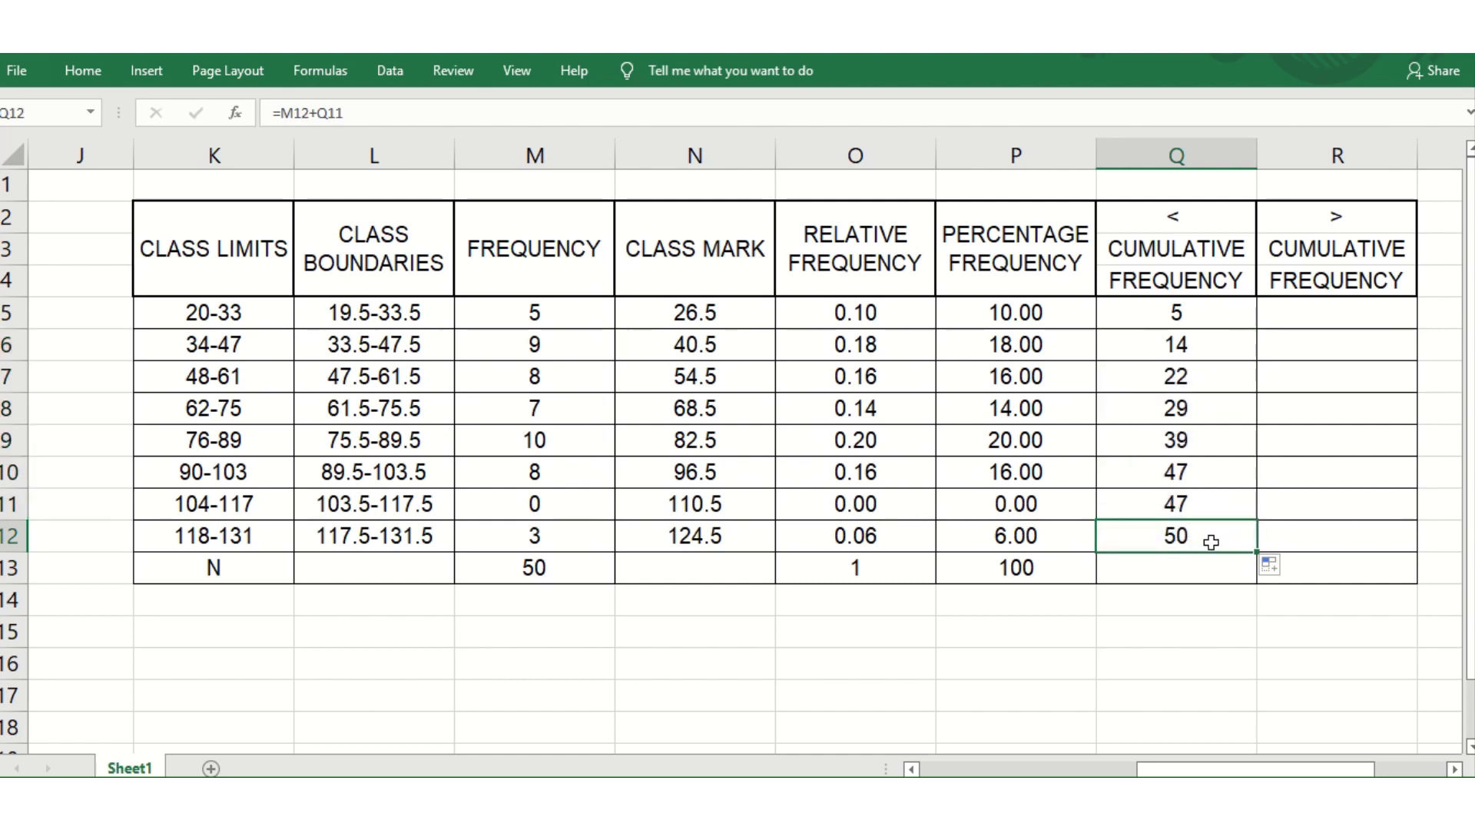
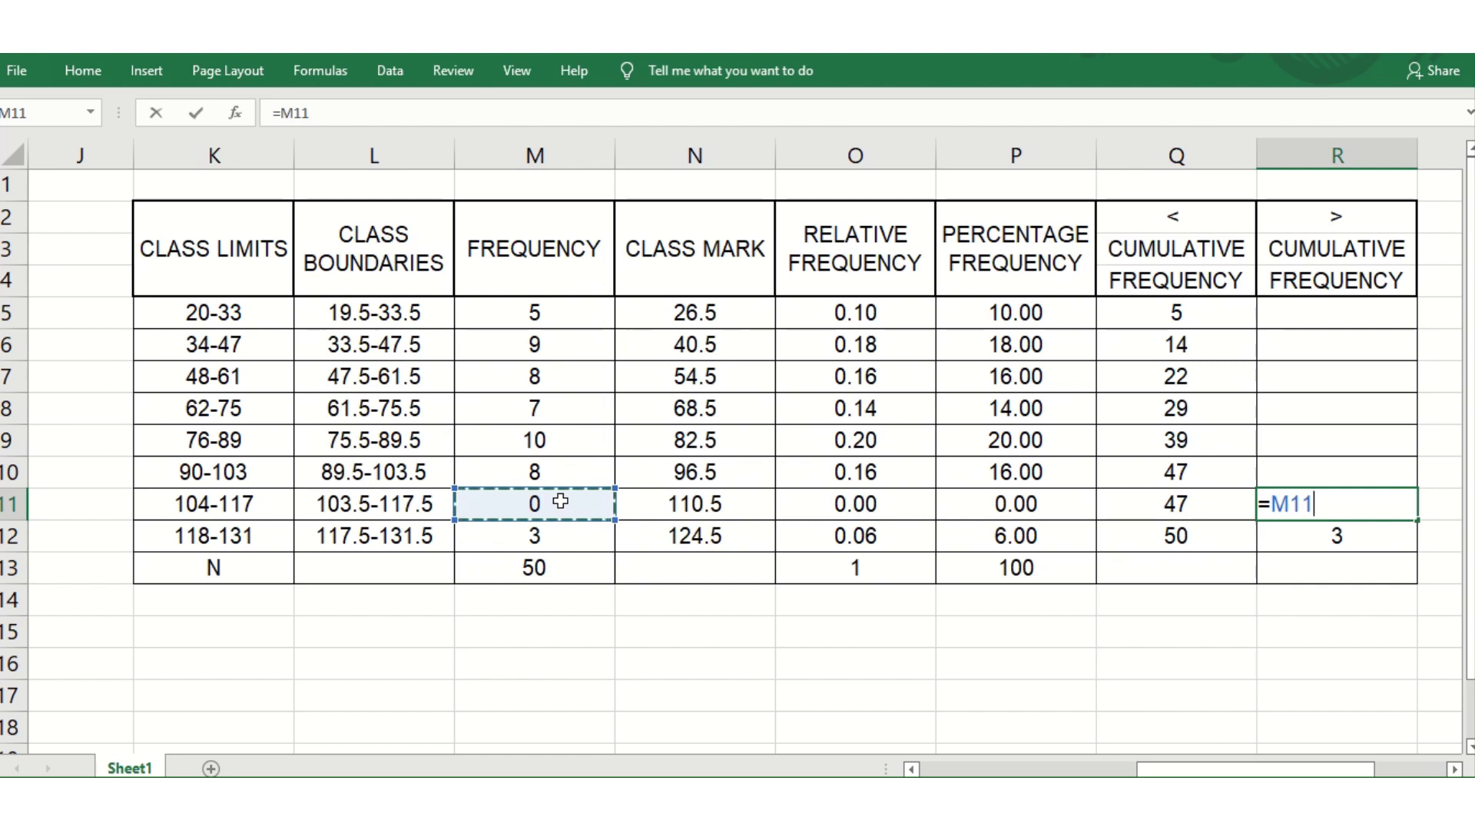
- Complete the R11 formula as =M11+R12 and fill it upward to R5 for the greater-than cumulative frequencies
text(+)
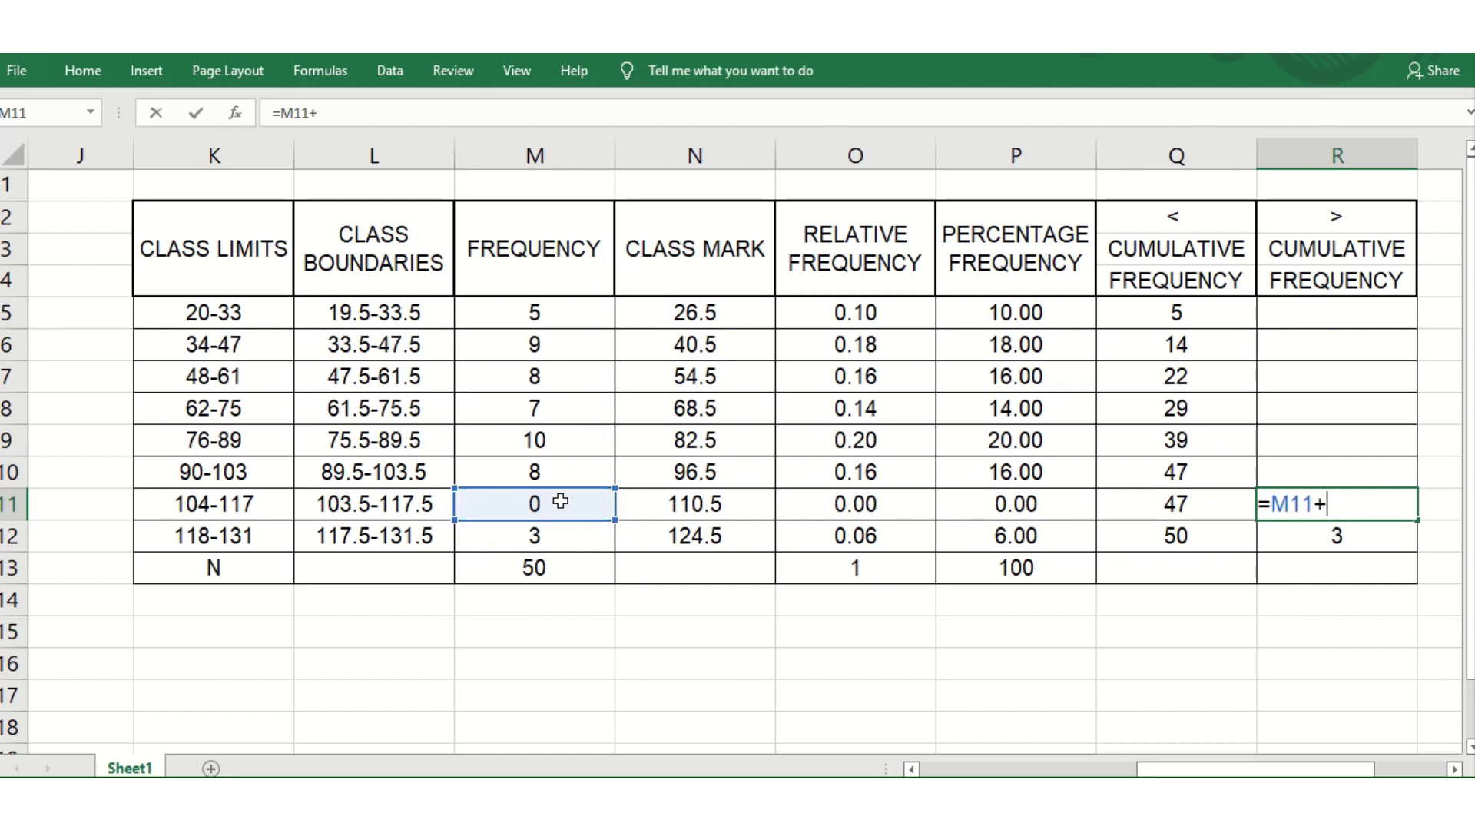
click(1372, 545)
key(Return)
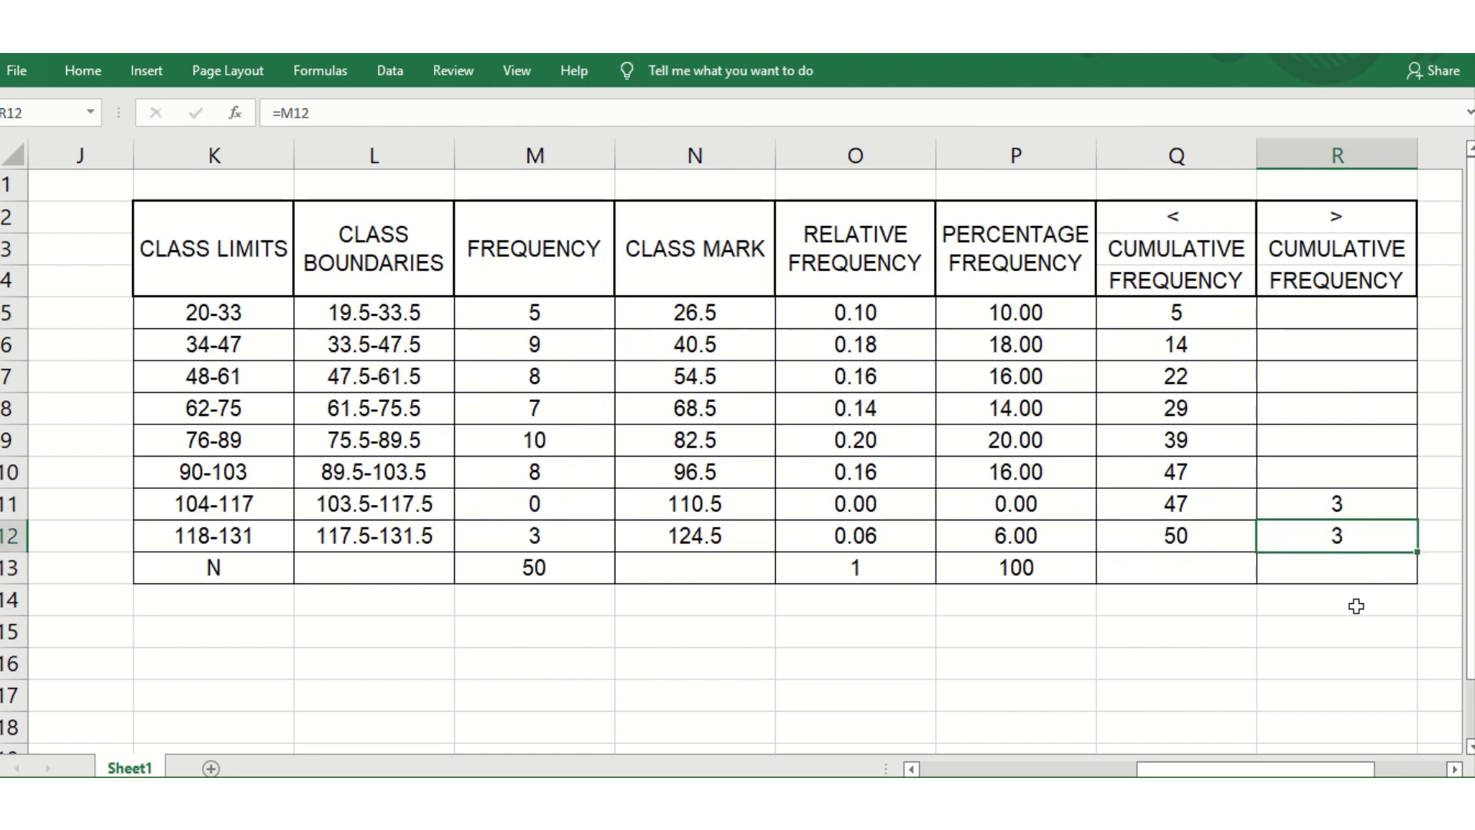
key(Up)
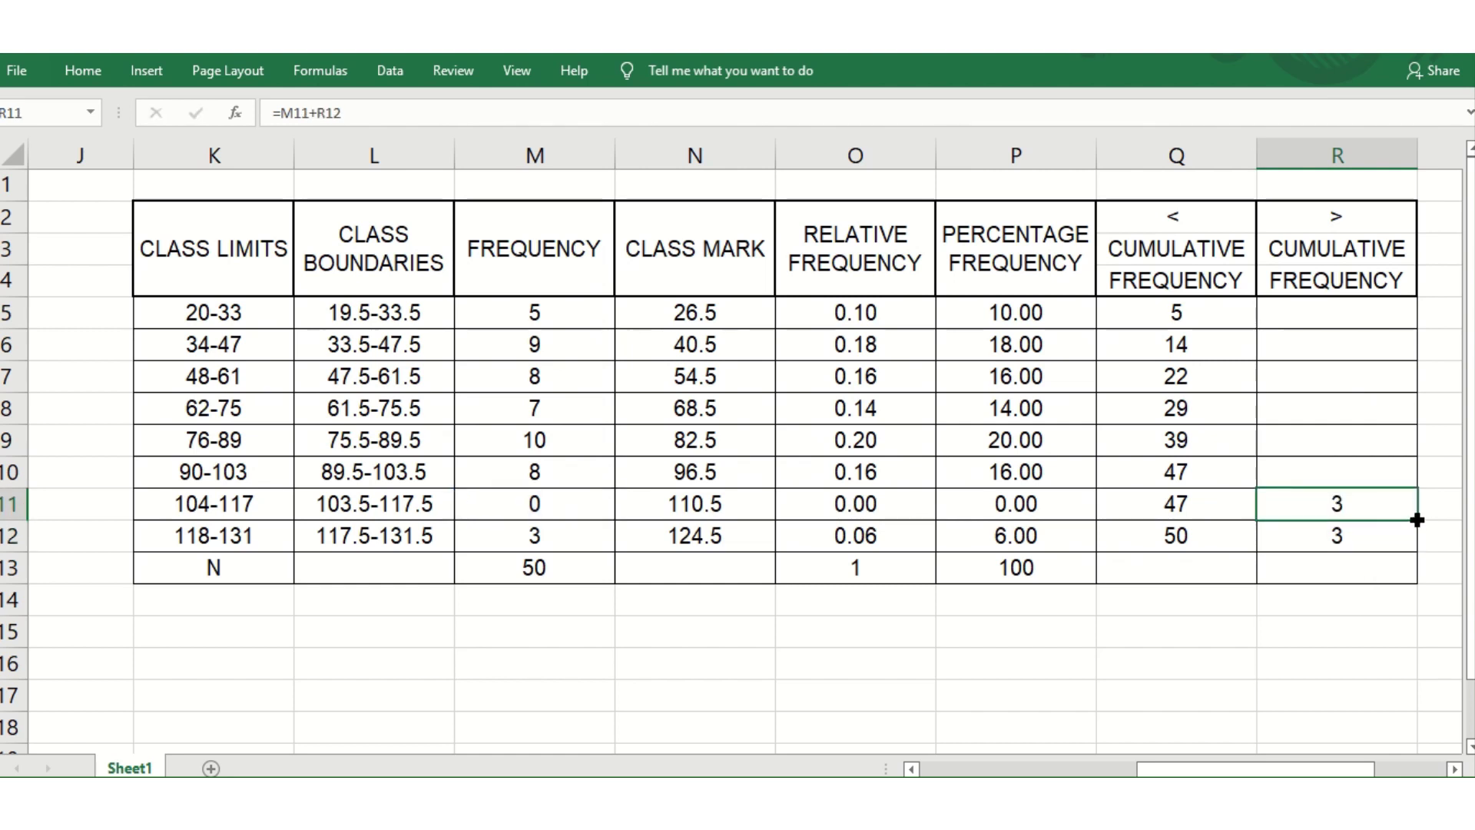
drag(1418, 520, 1393, 306)
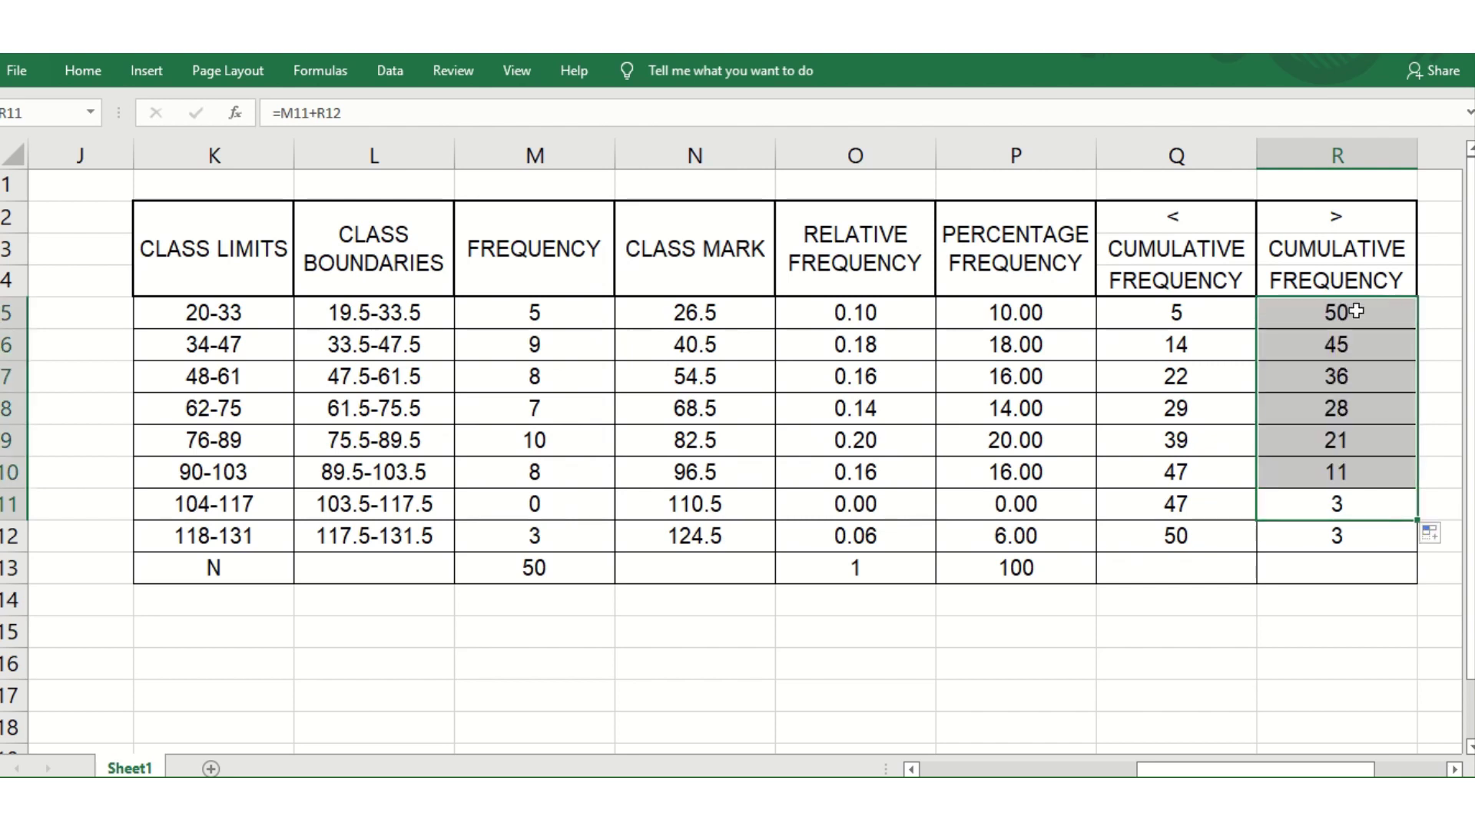
click(1391, 307)
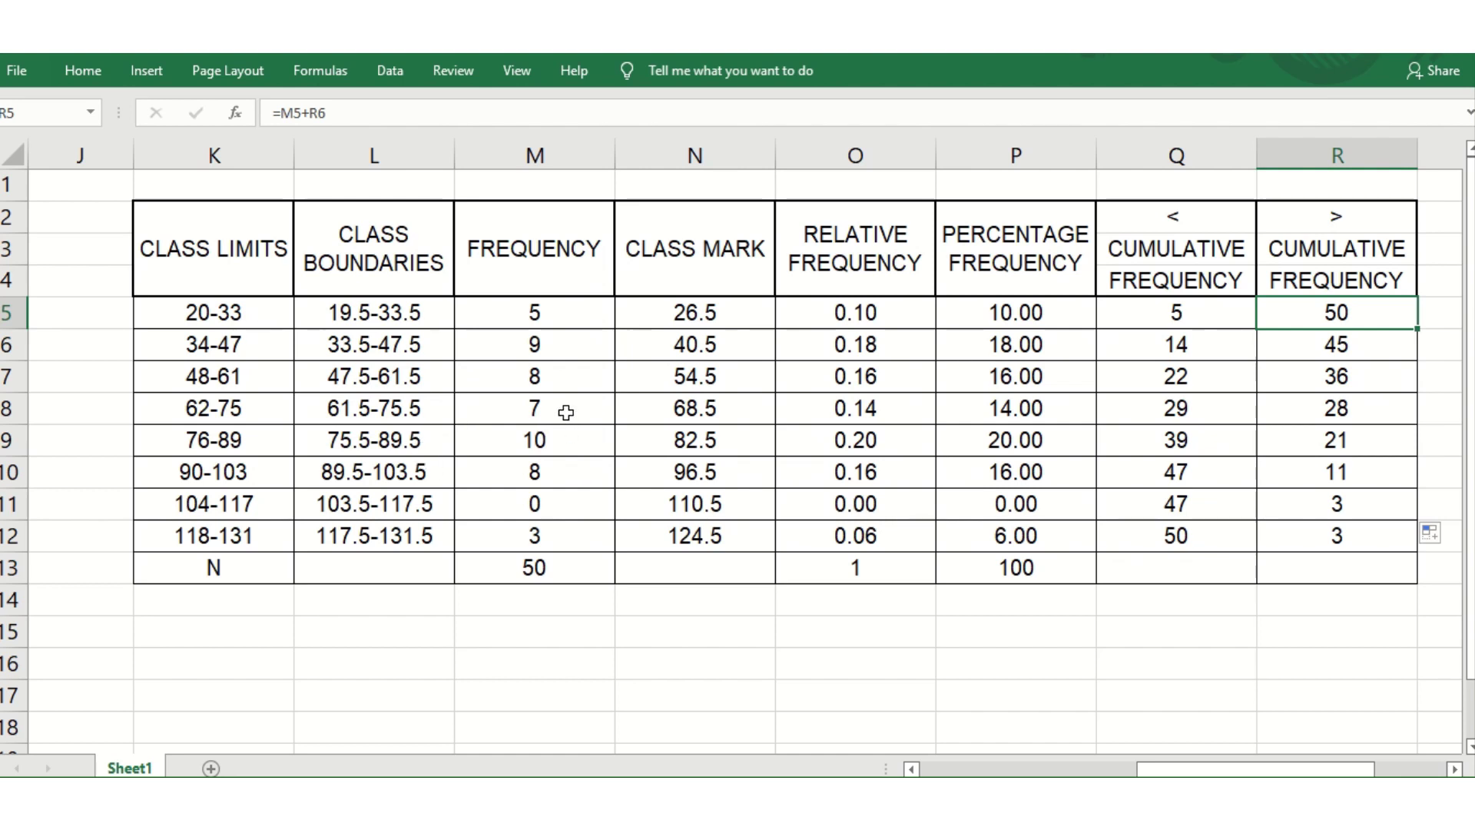
- Examine the less-than cumulative frequency in Q8 and compare the greater-than value in R9 with its class limits in K9
click(1178, 408)
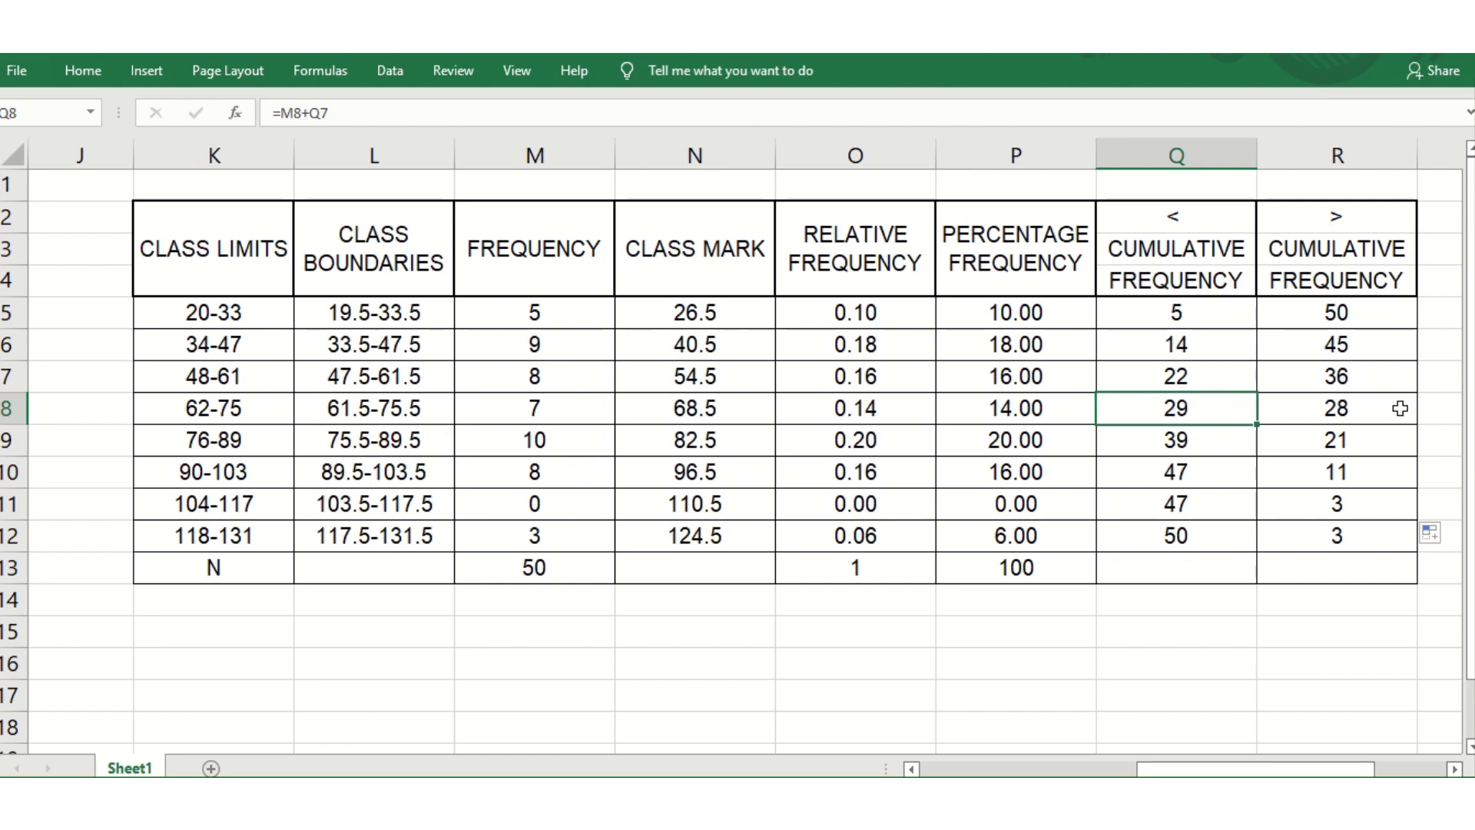
click(1369, 443)
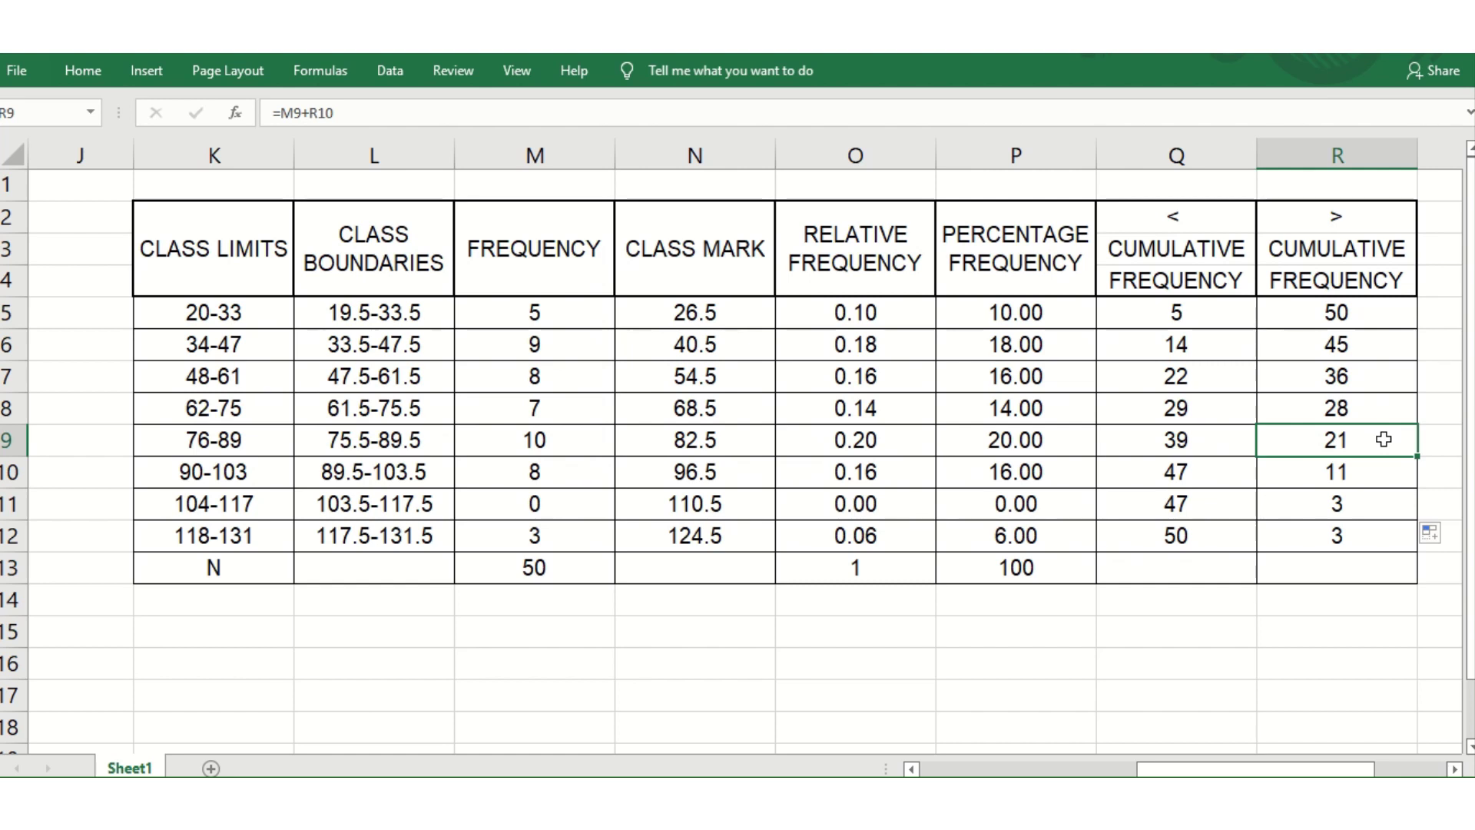
click(146, 452)
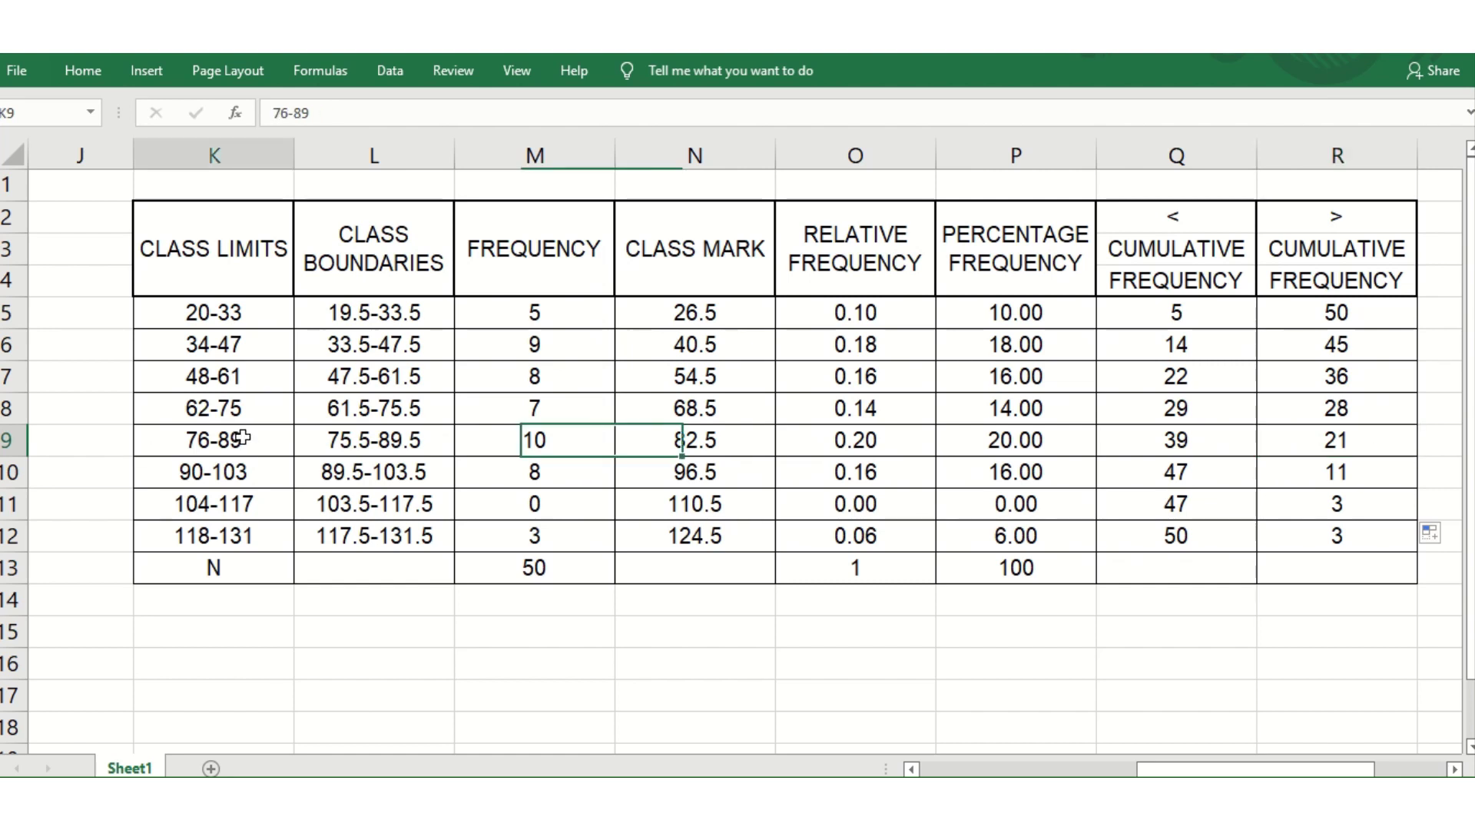
click(1345, 440)
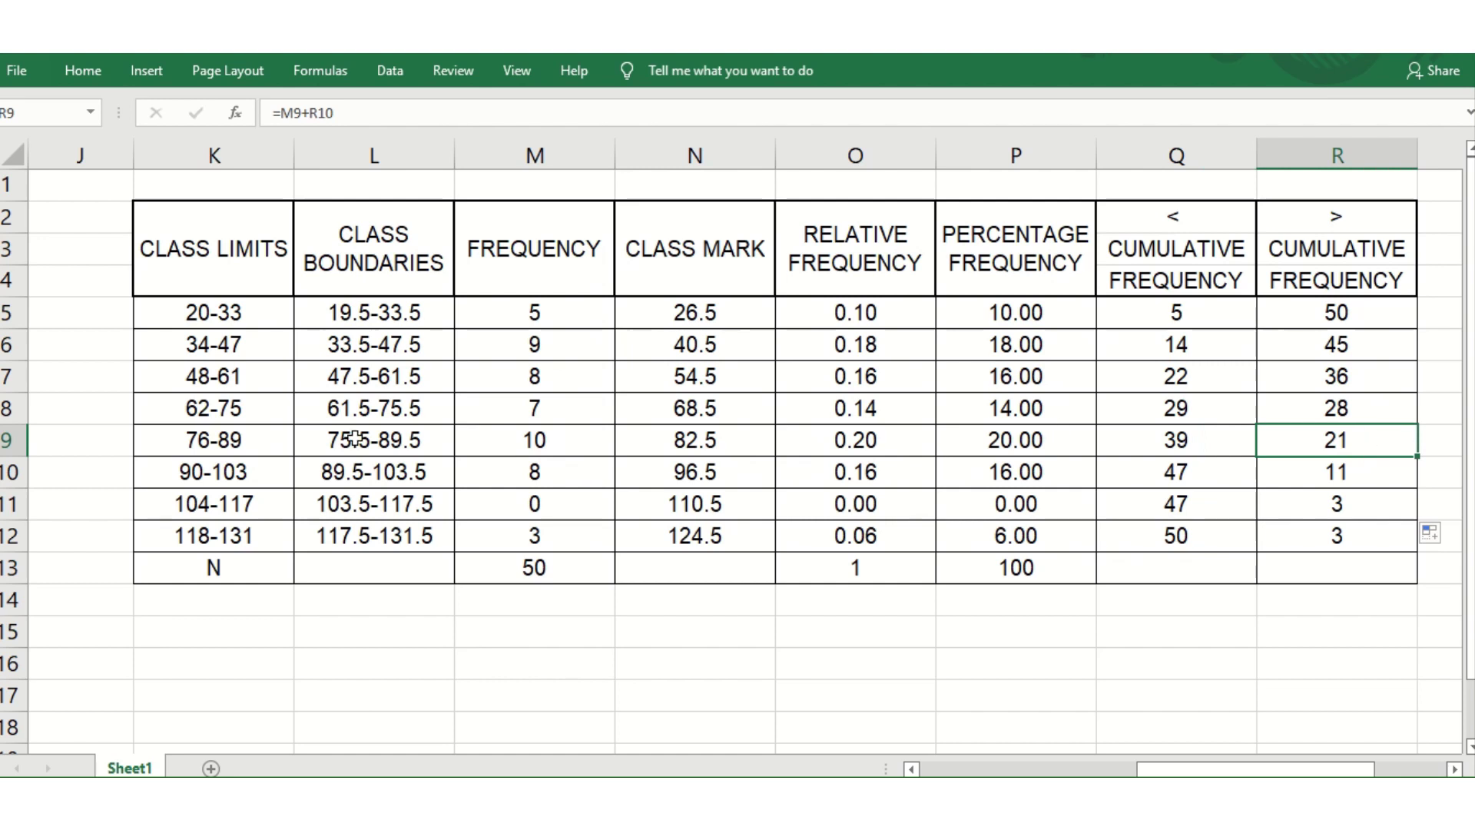
click(240, 446)
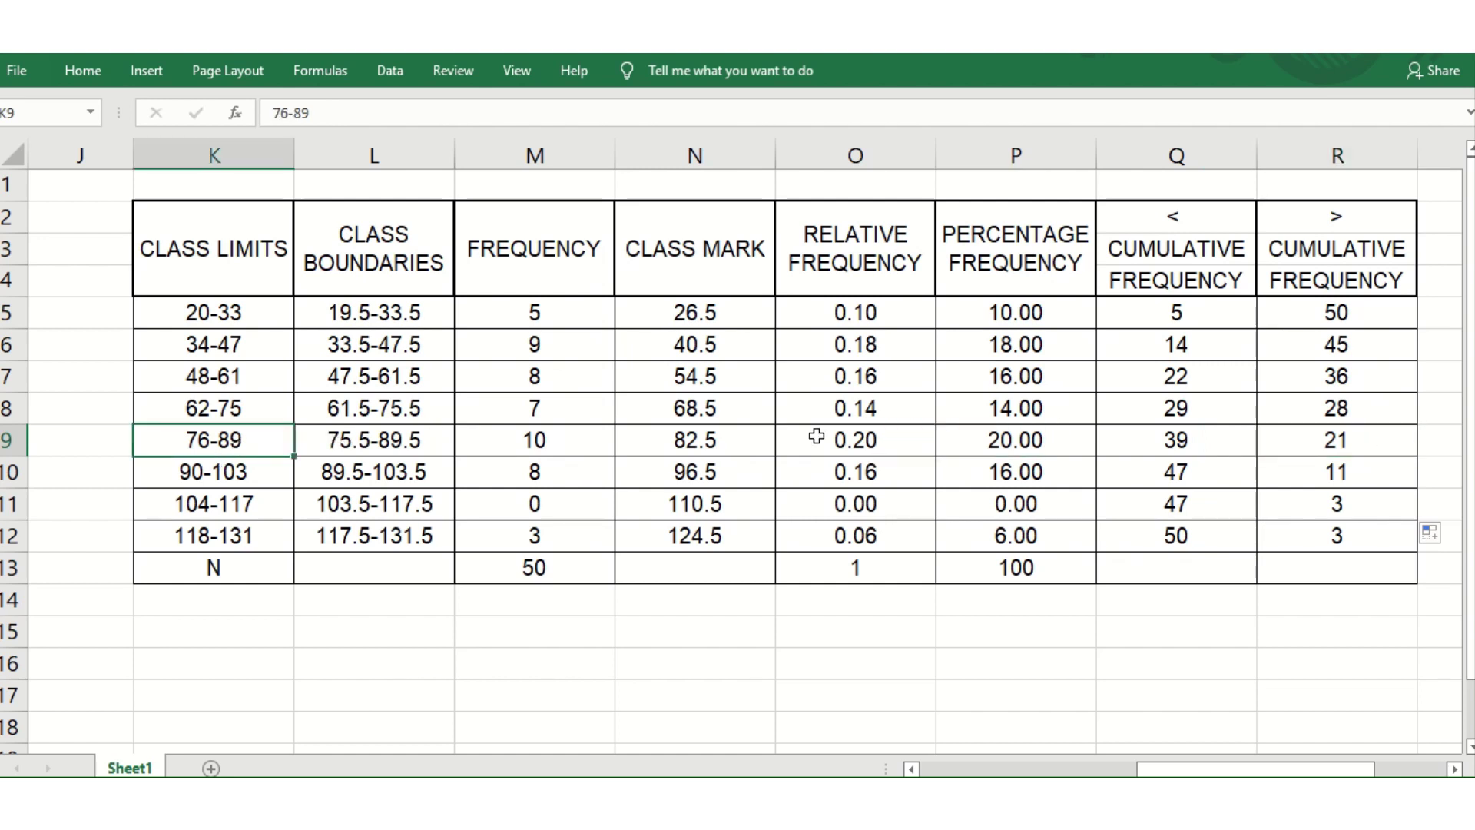
click(1364, 440)
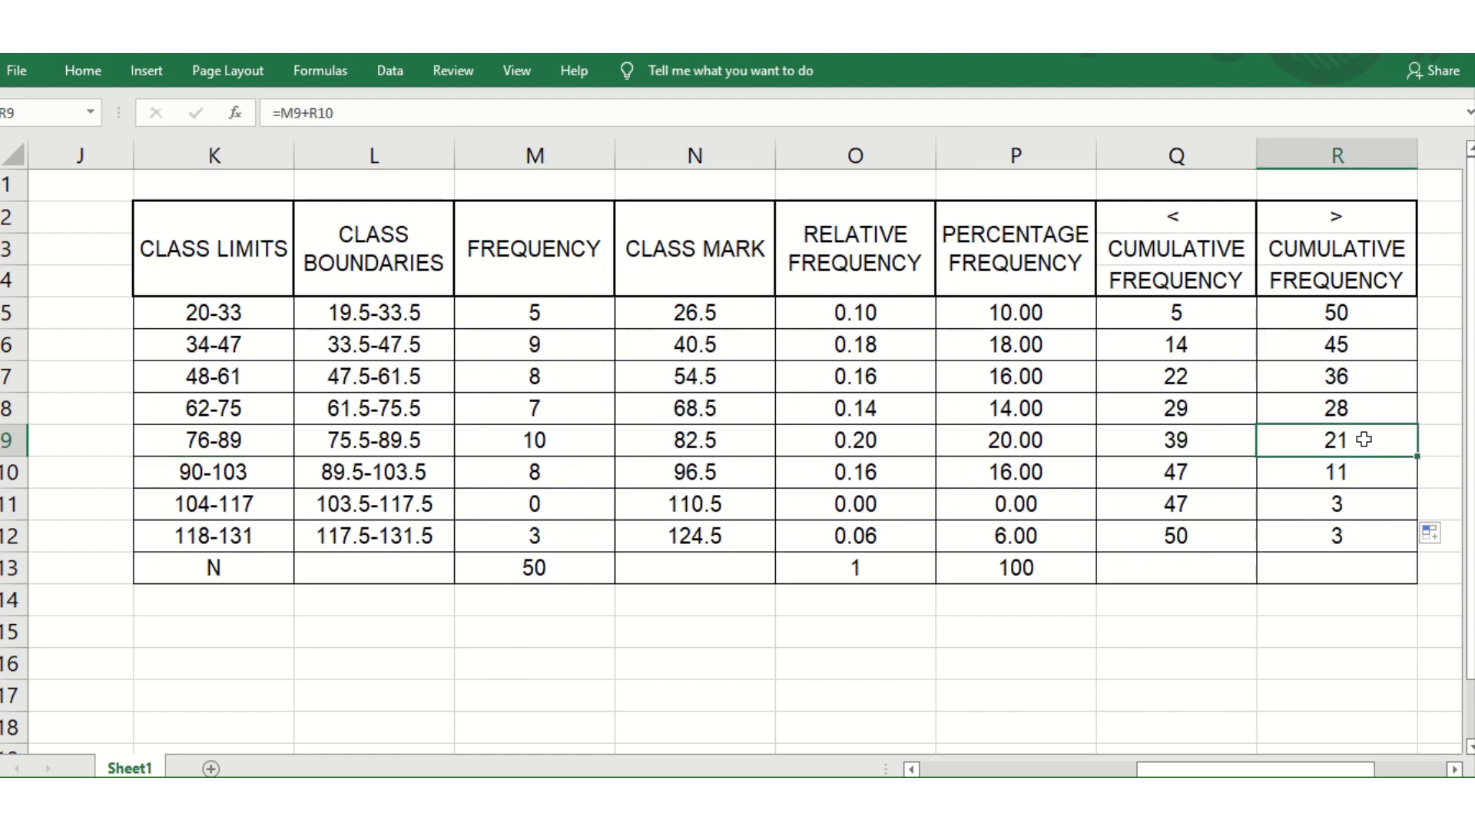